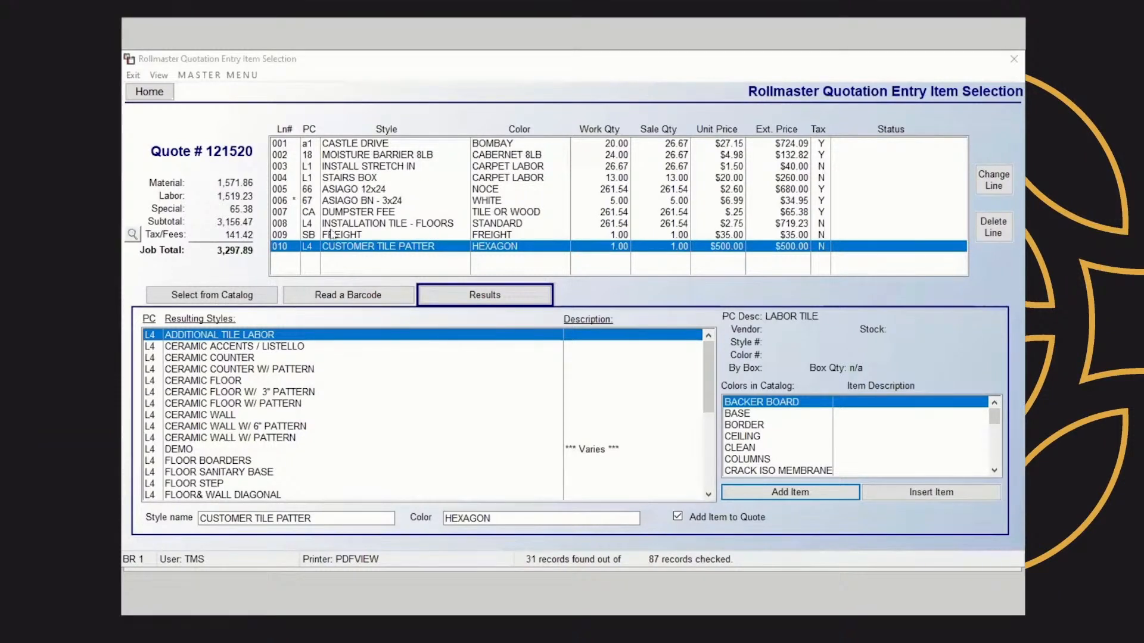
Add and save the job note '*INSTALL CARPET FROM FRONT TO BACK' for quote 121520, then close the notes window
click(253, 297)
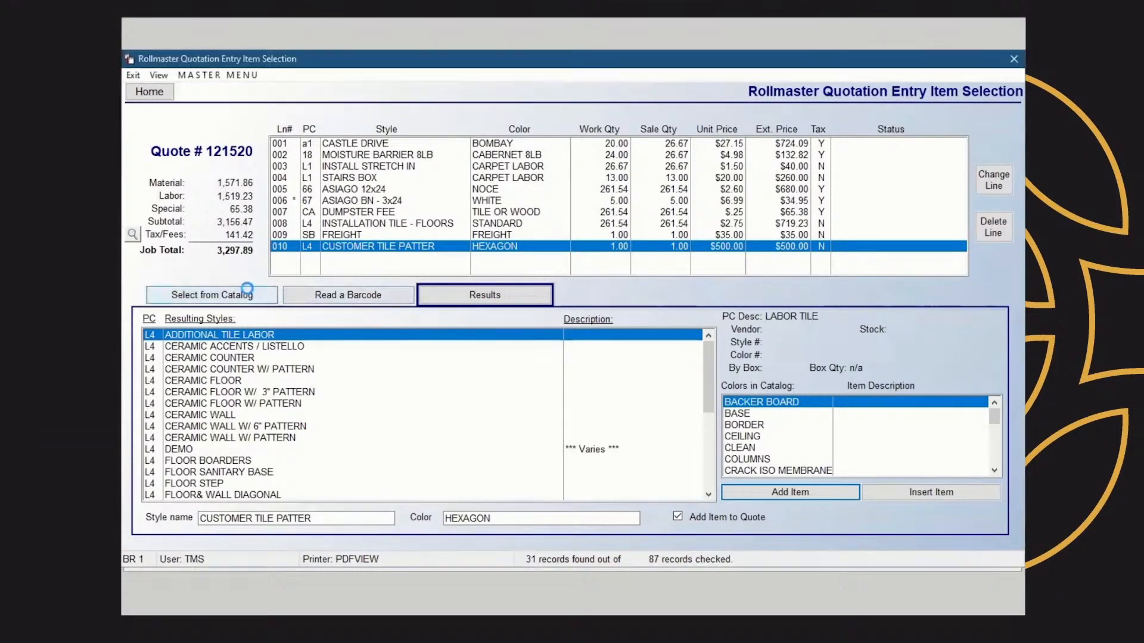
click(568, 353)
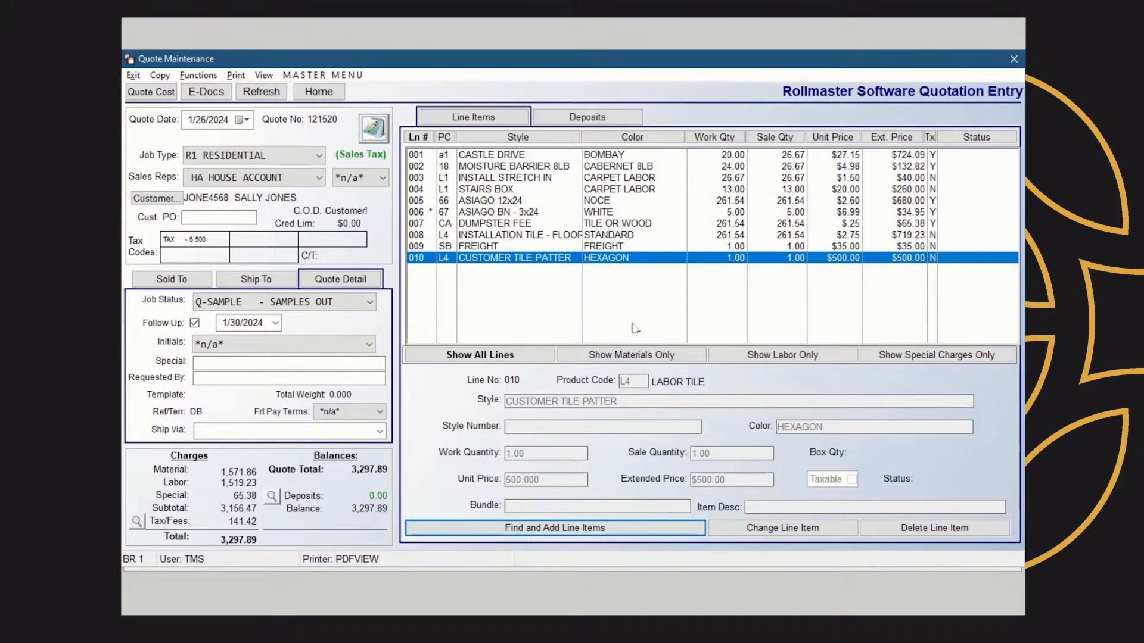
click(372, 130)
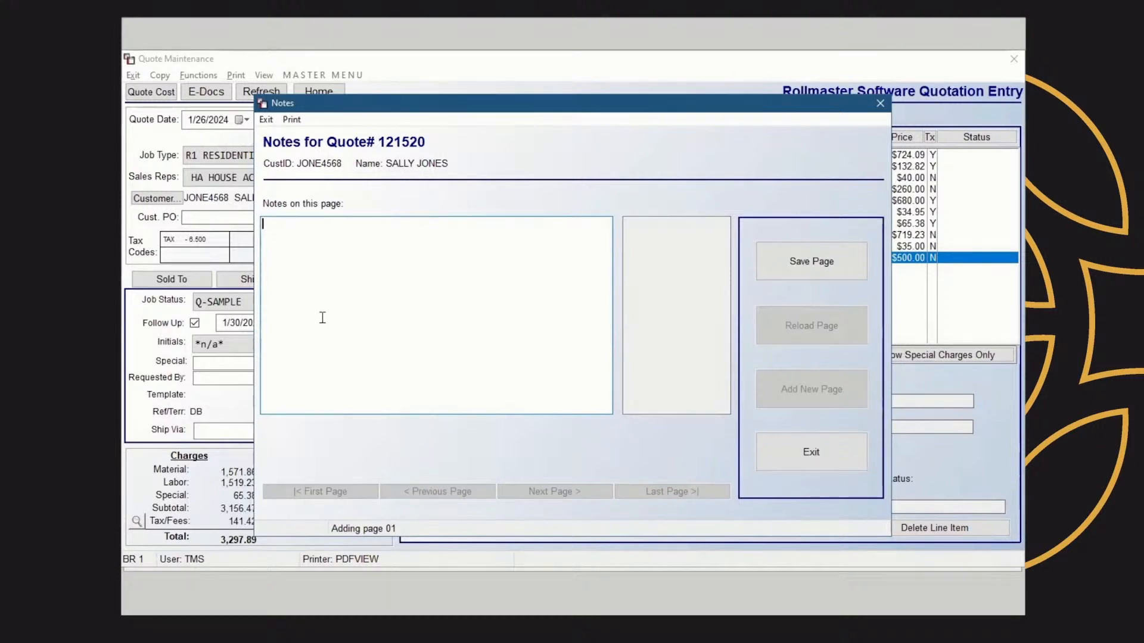
text(*)
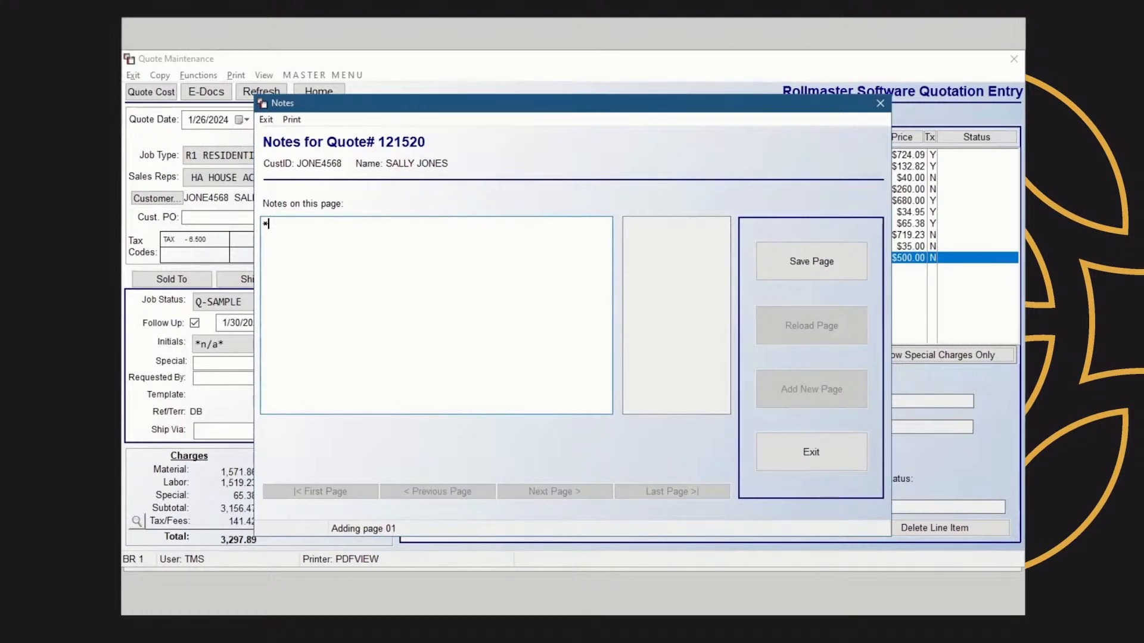
text(inst)
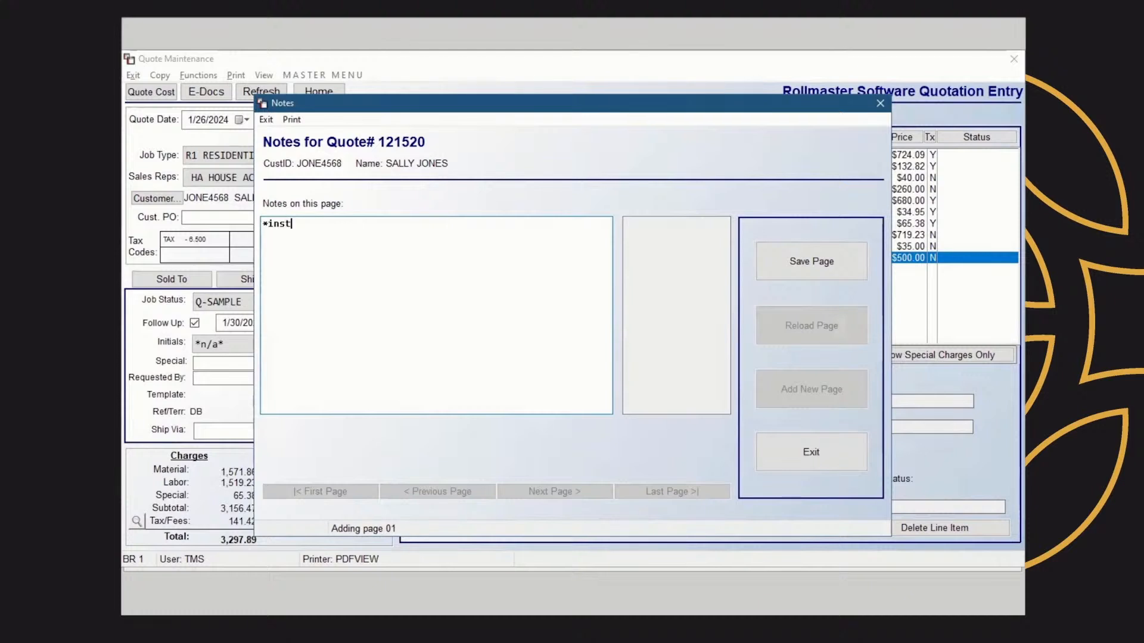
key(BackSpace)
key(BackSpace)
key(BackSpace)
key(BackSpace)
key(BackSpace)
key(Caps_Lock)
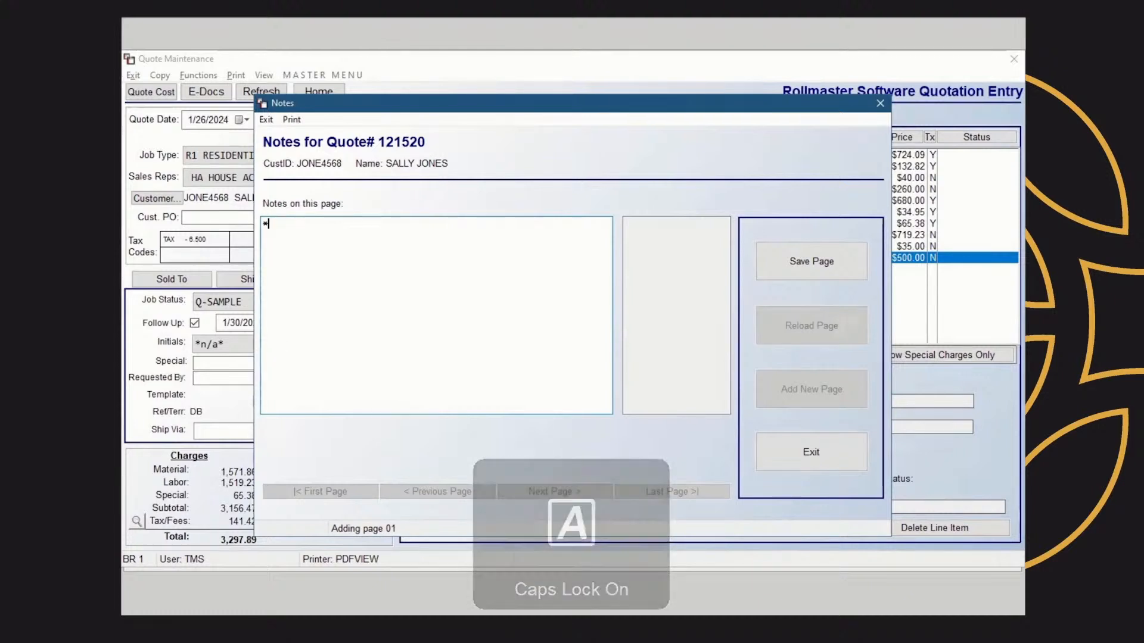
text(*INSTALL CARP)
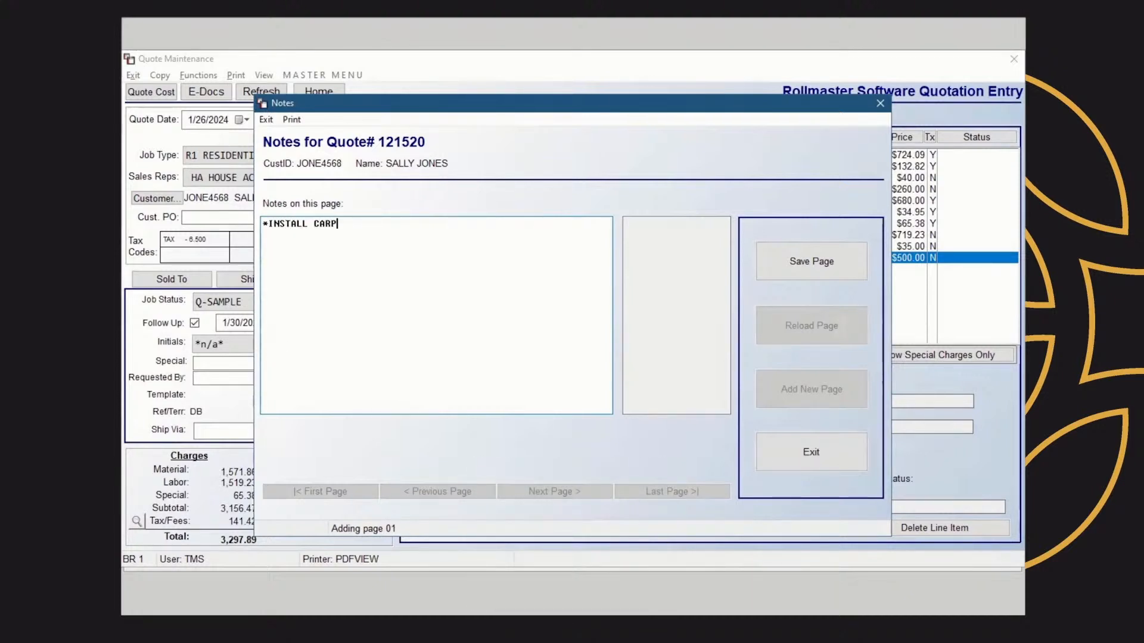
text(ET FROM FRONT TO BACK)
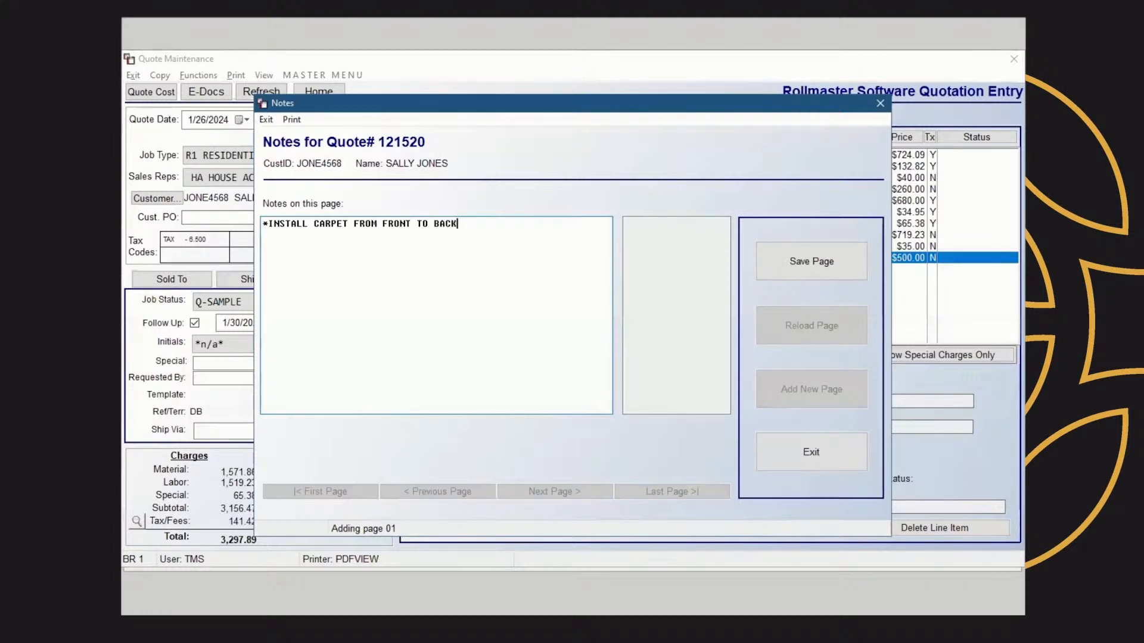
click(769, 257)
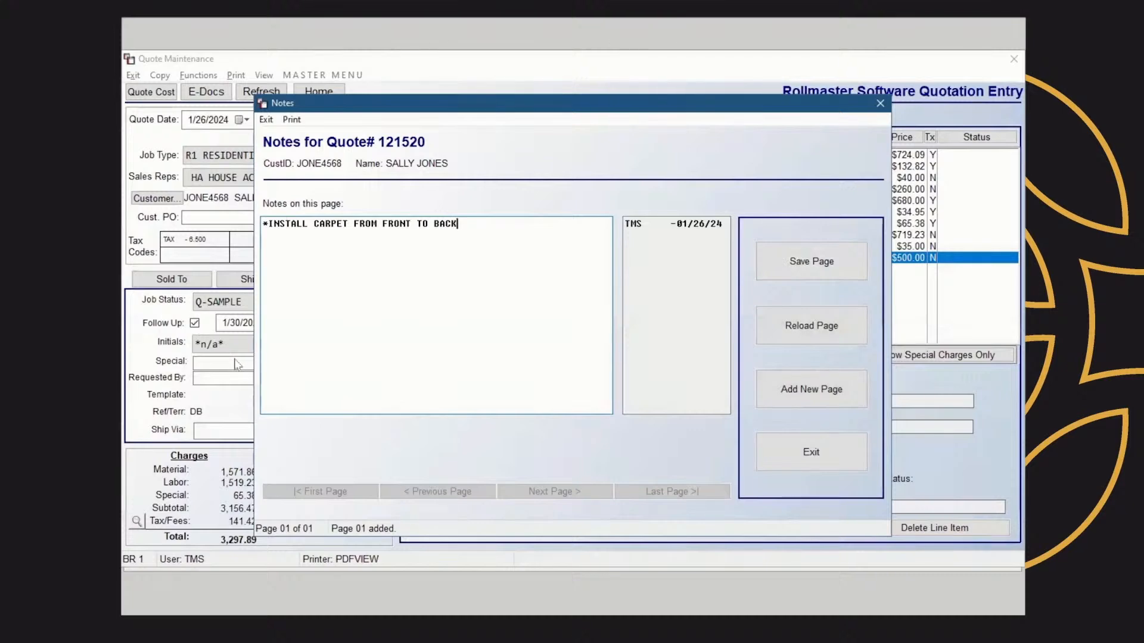
click(879, 104)
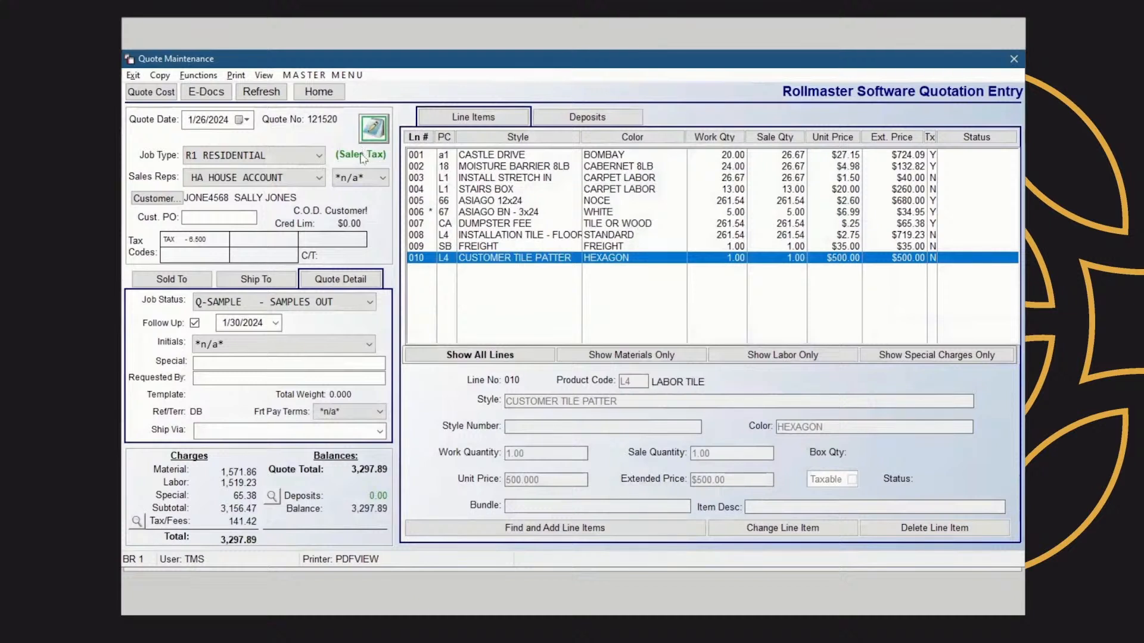
Add and save a ship-to note stating the gate code for the customer's installation address, then close the notes
click(255, 284)
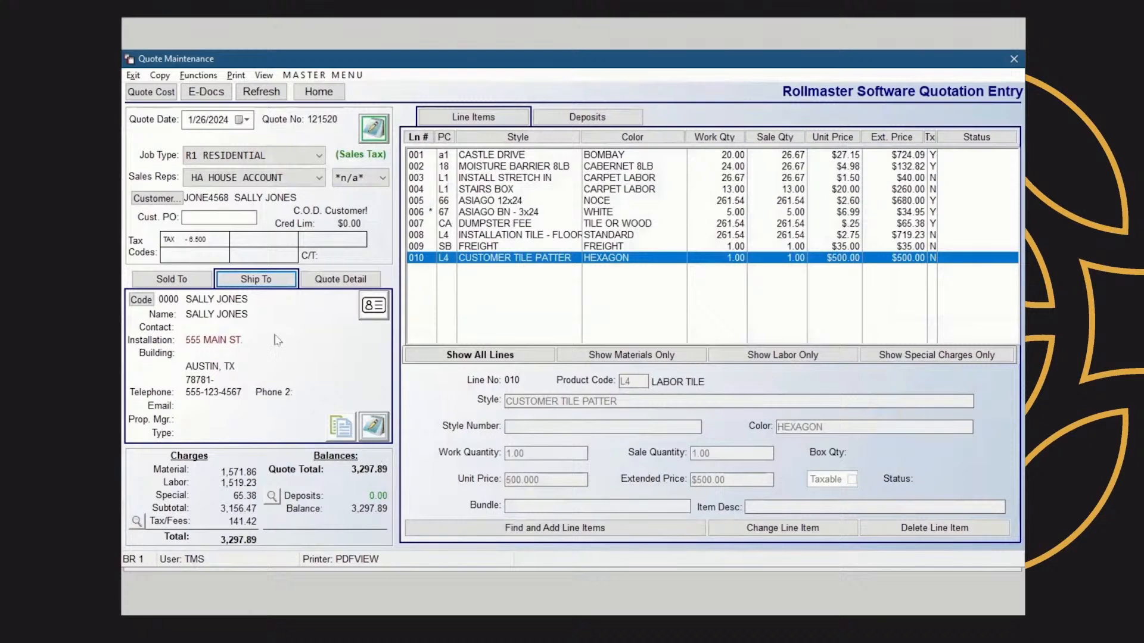
click(372, 428)
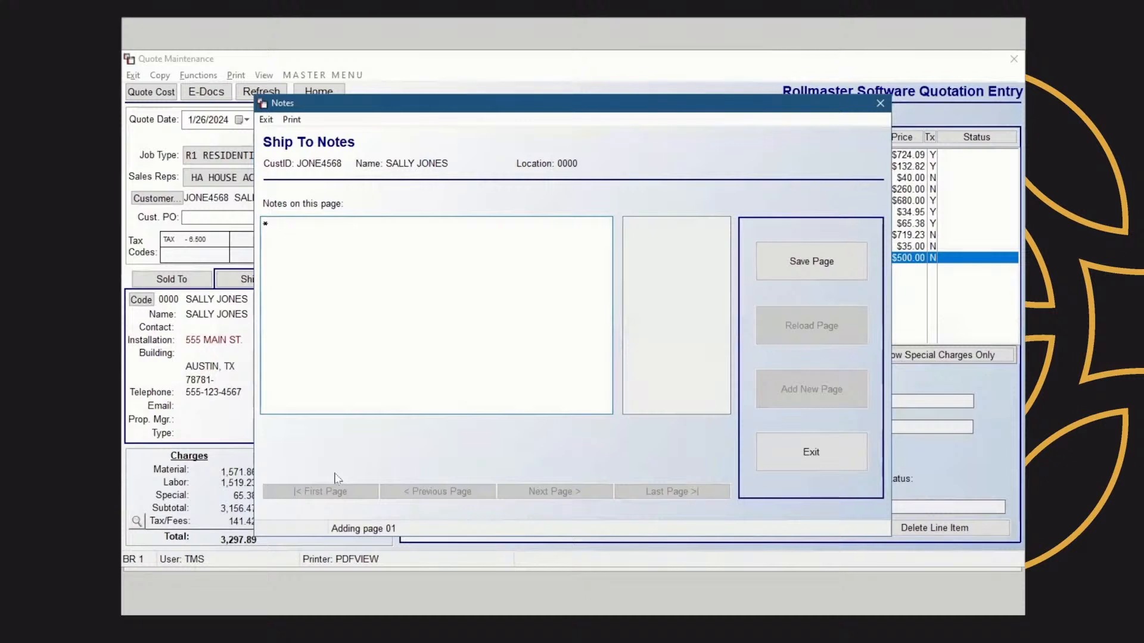
text(GATE CODE IS )
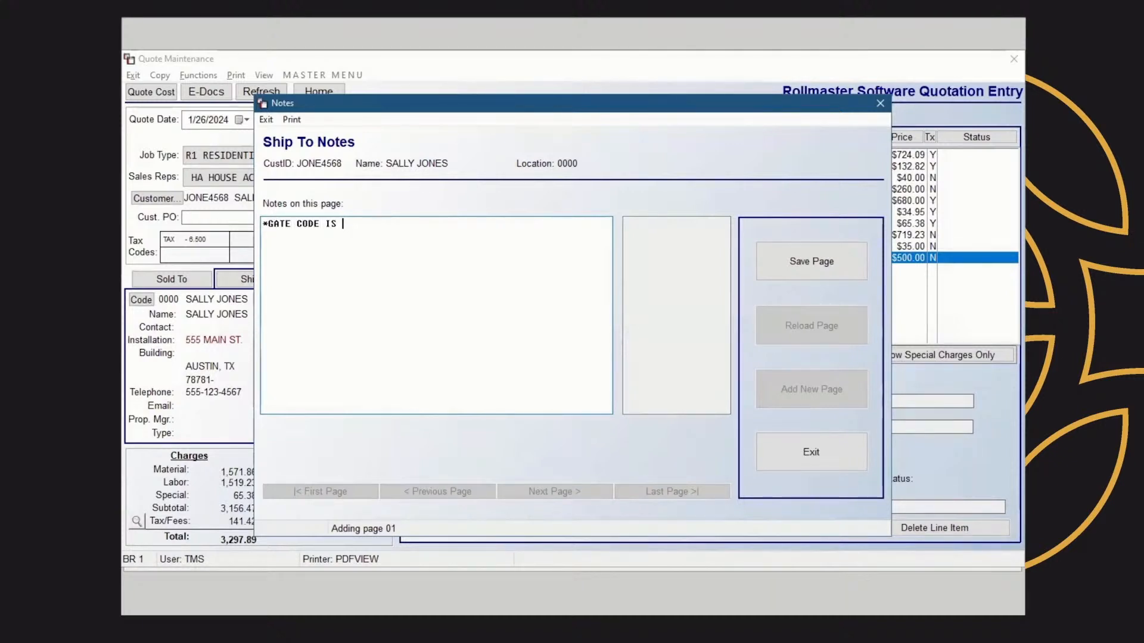
text(5555)
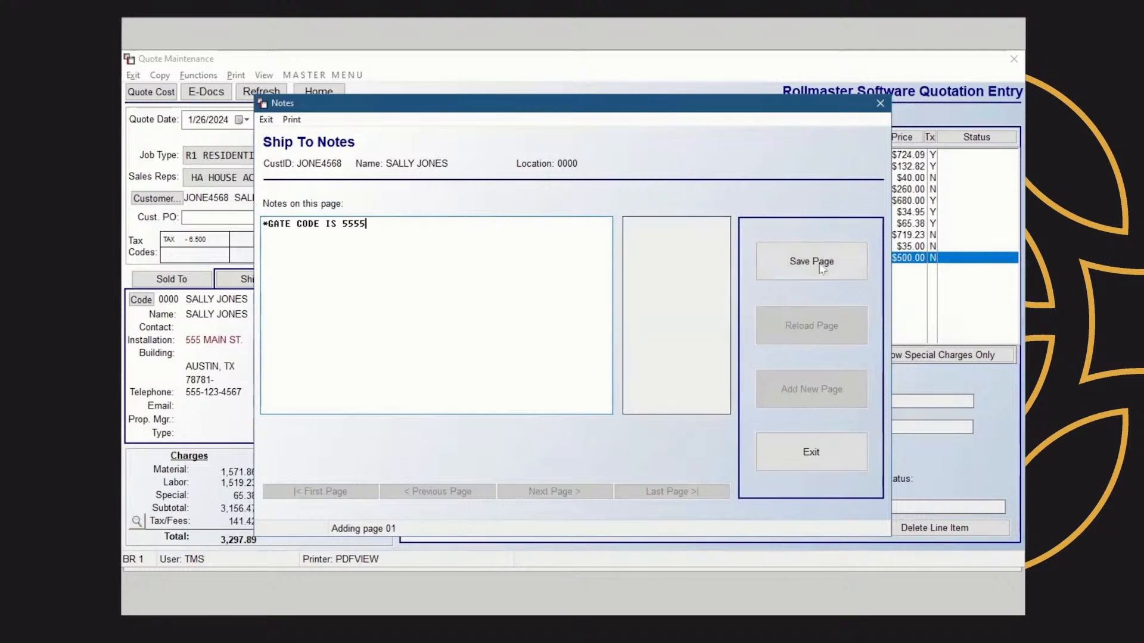
click(822, 266)
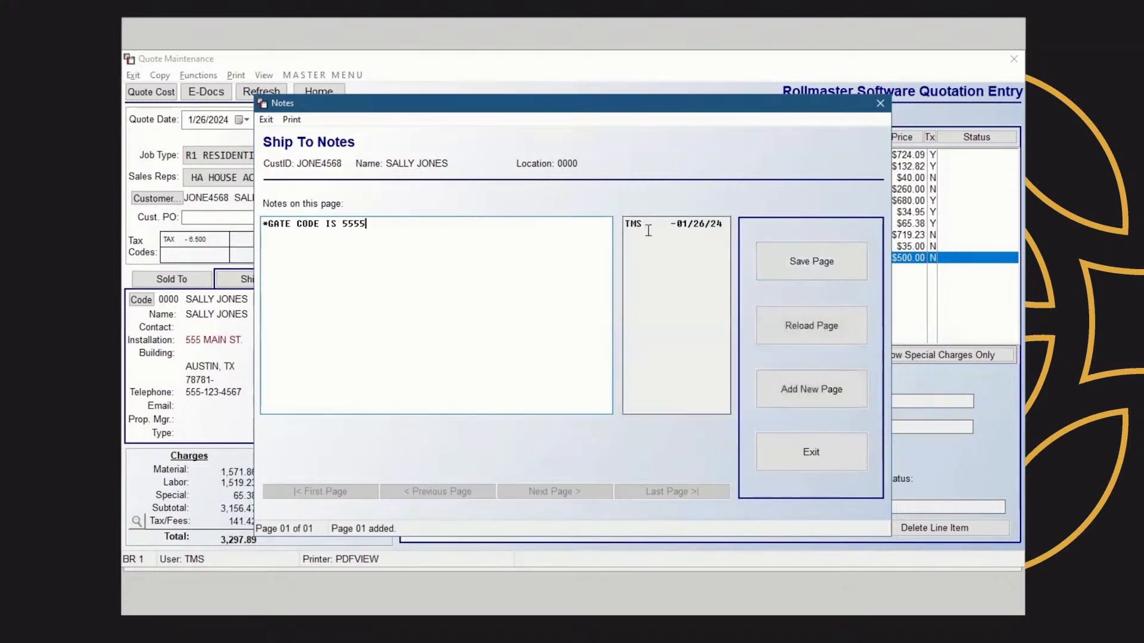
click(880, 103)
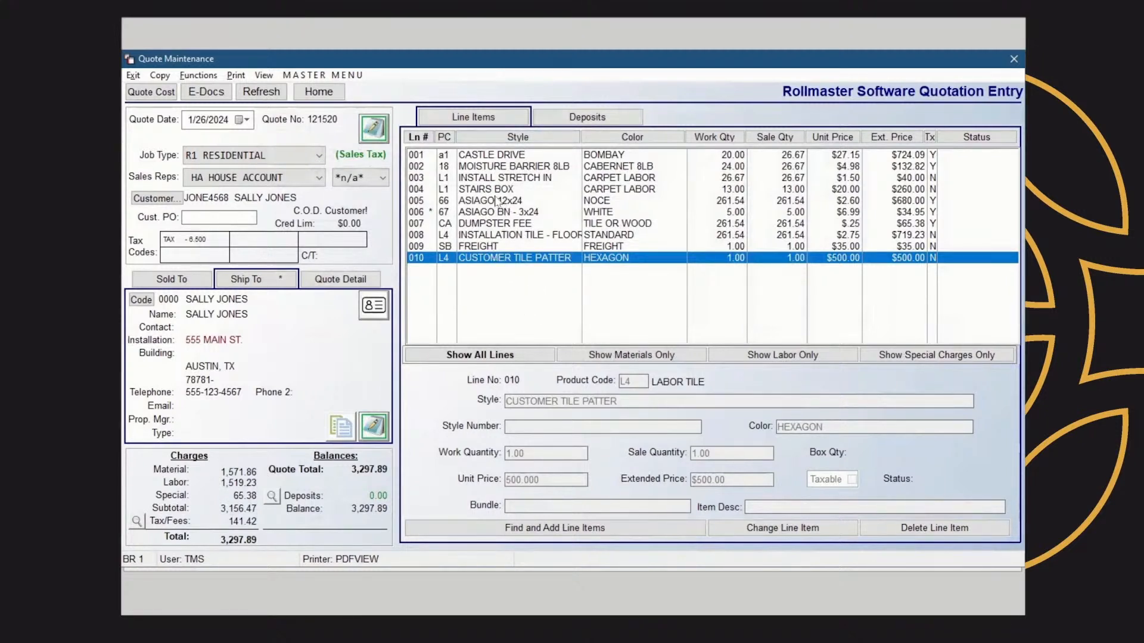
Add the comment 'THIS WILL PRINT ON CUSTOMER & WORKORDER' of type Both to line 003, INSTALL STRETCH IN
click(511, 178)
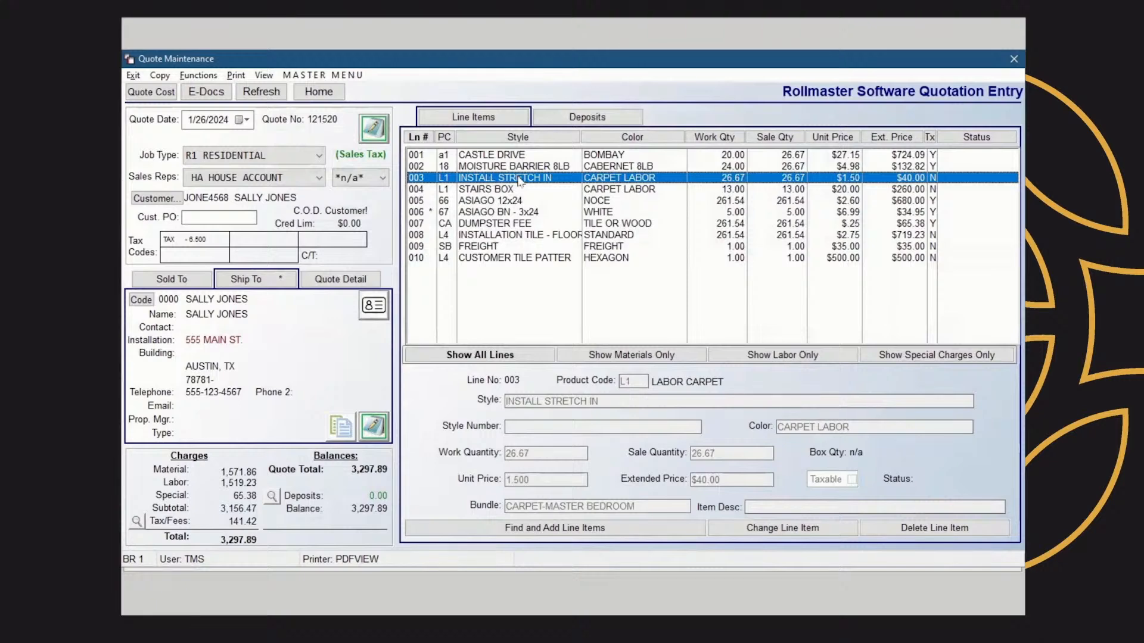
right_click(521, 181)
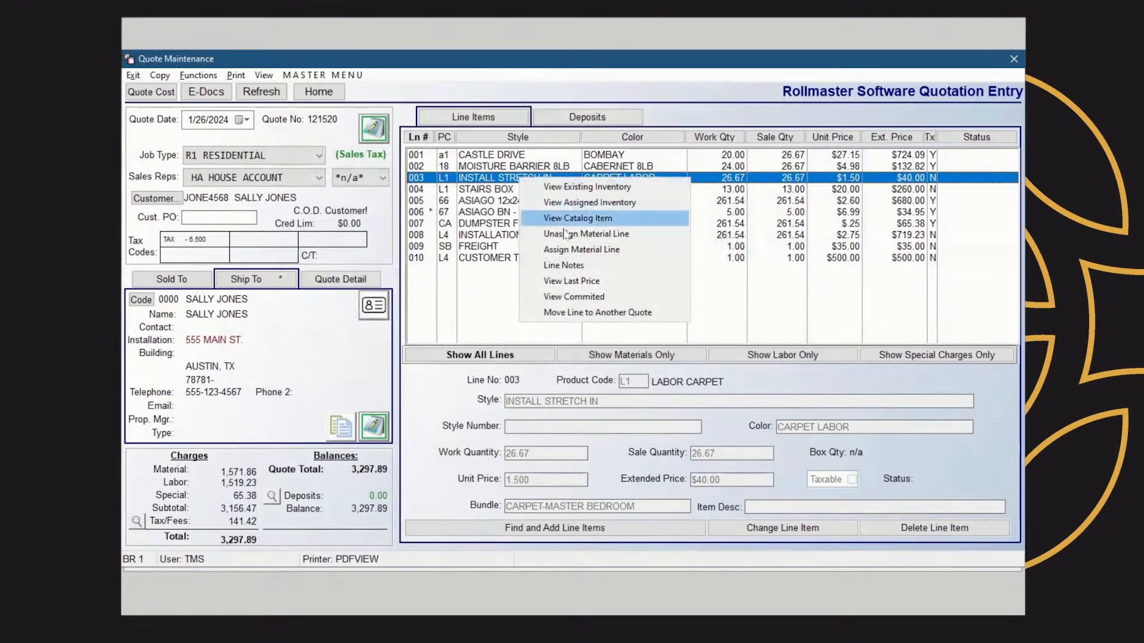
click(573, 266)
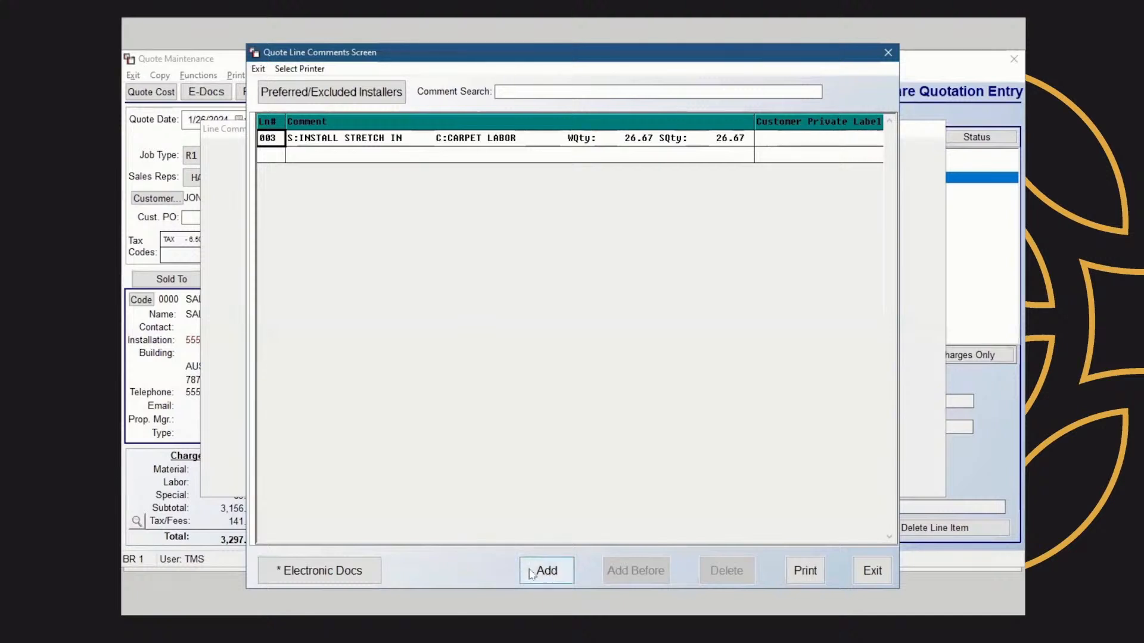
click(549, 567)
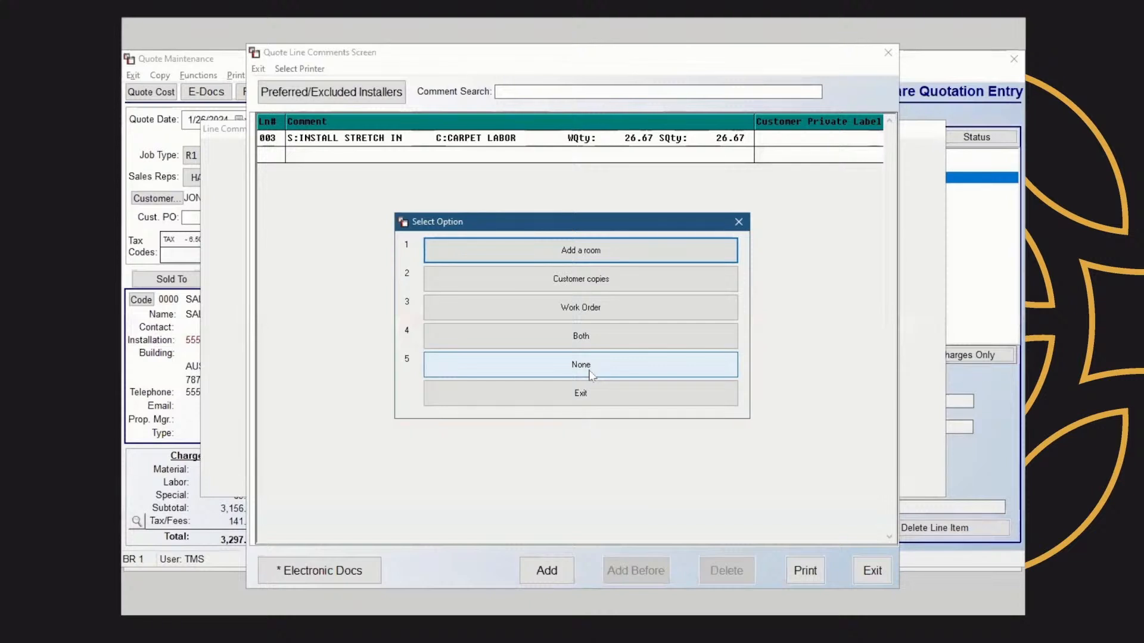
click(583, 337)
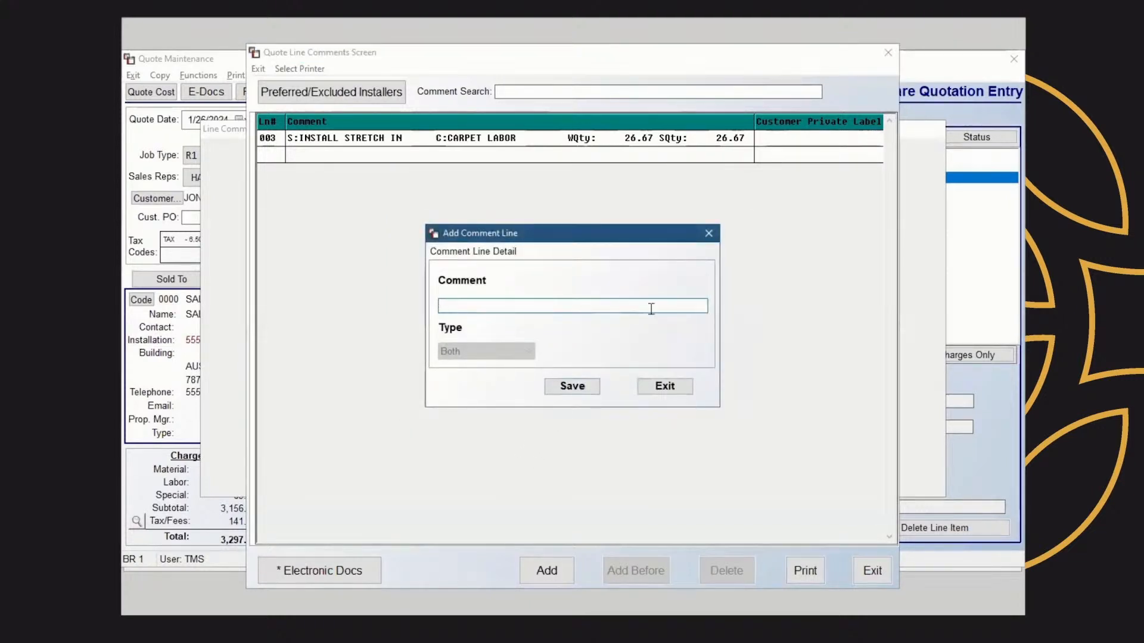
text(THIS WIL)
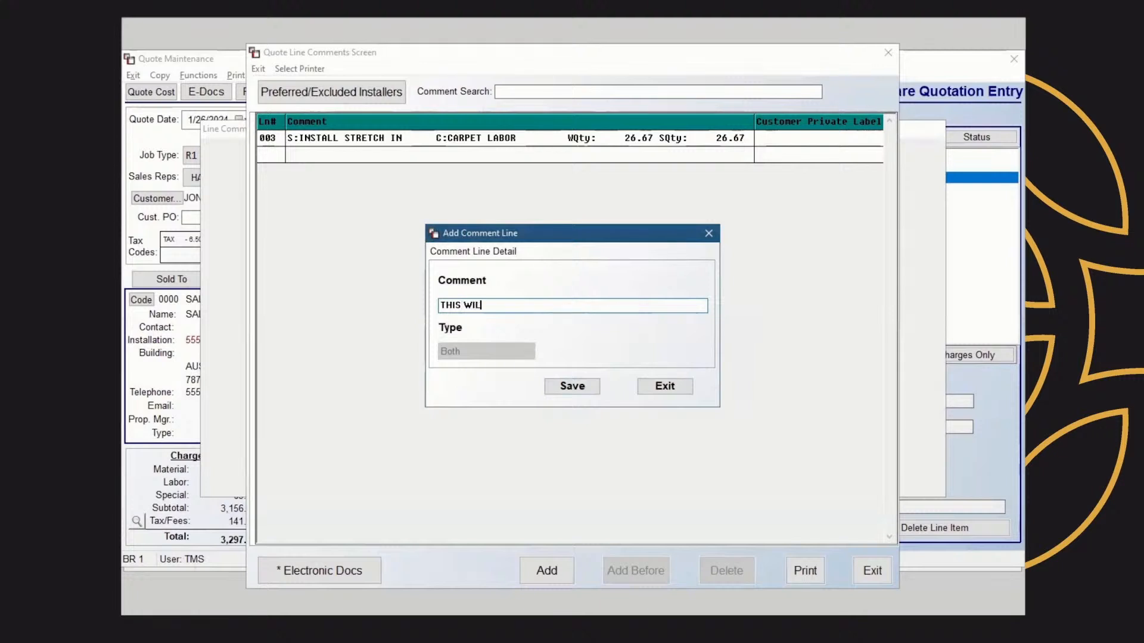
text(L PRINT ON )
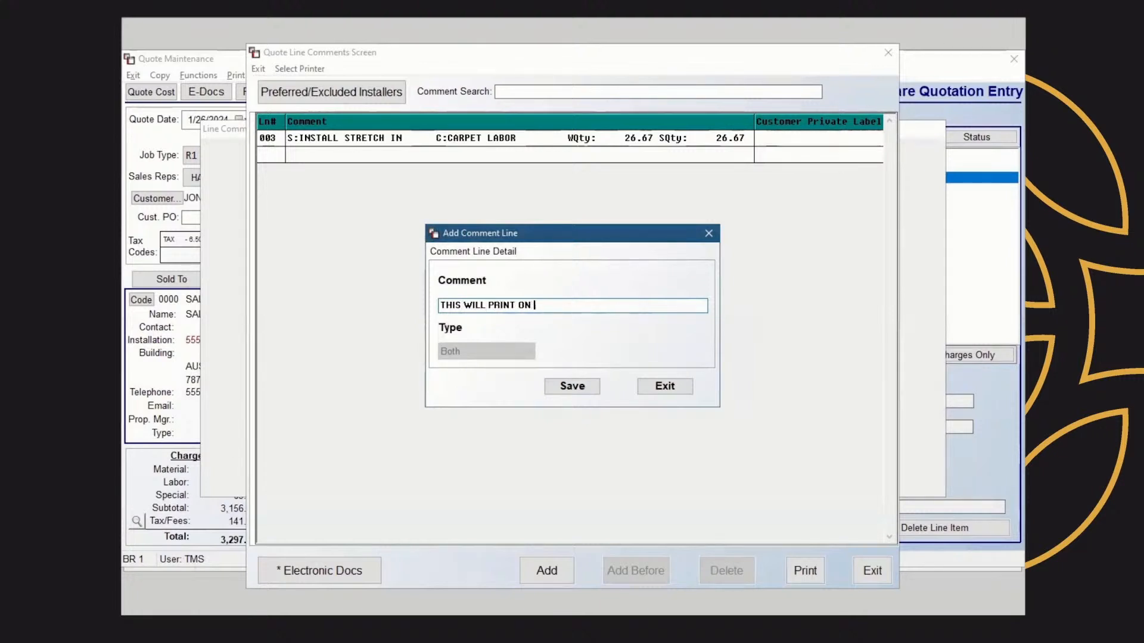
text(CUSTOMER & W)
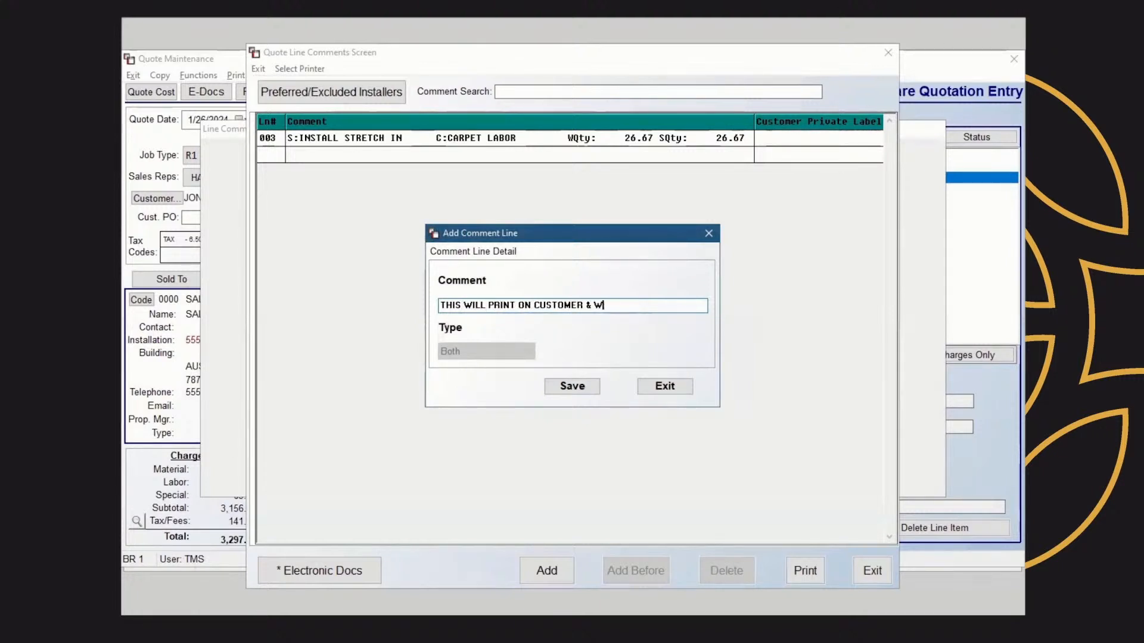
text(ORKORDER)
click(572, 386)
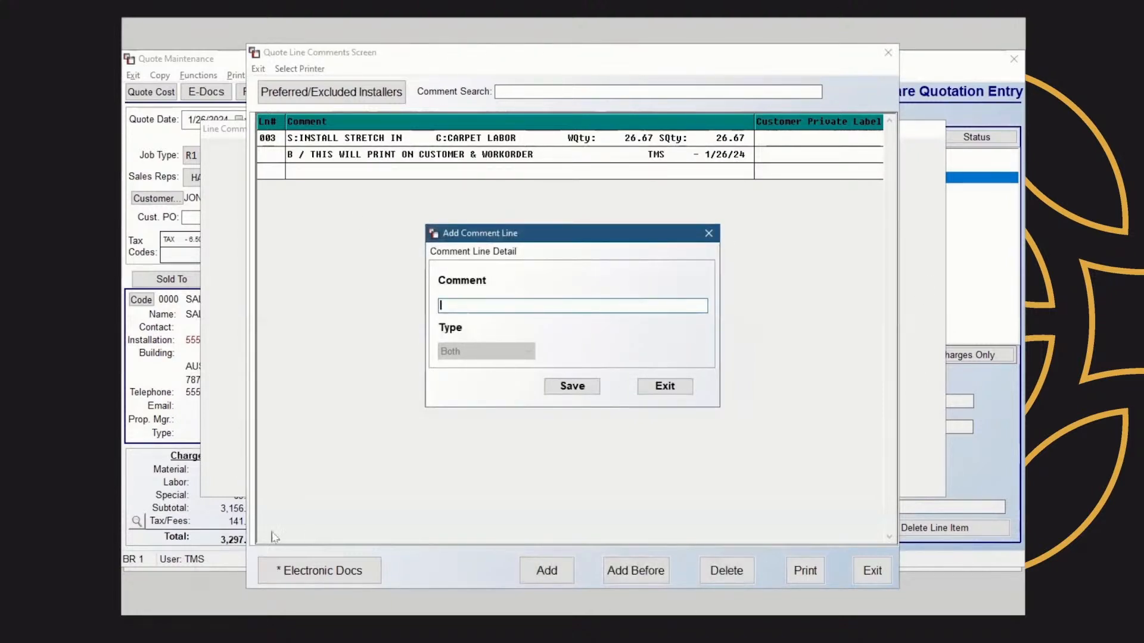
click(665, 387)
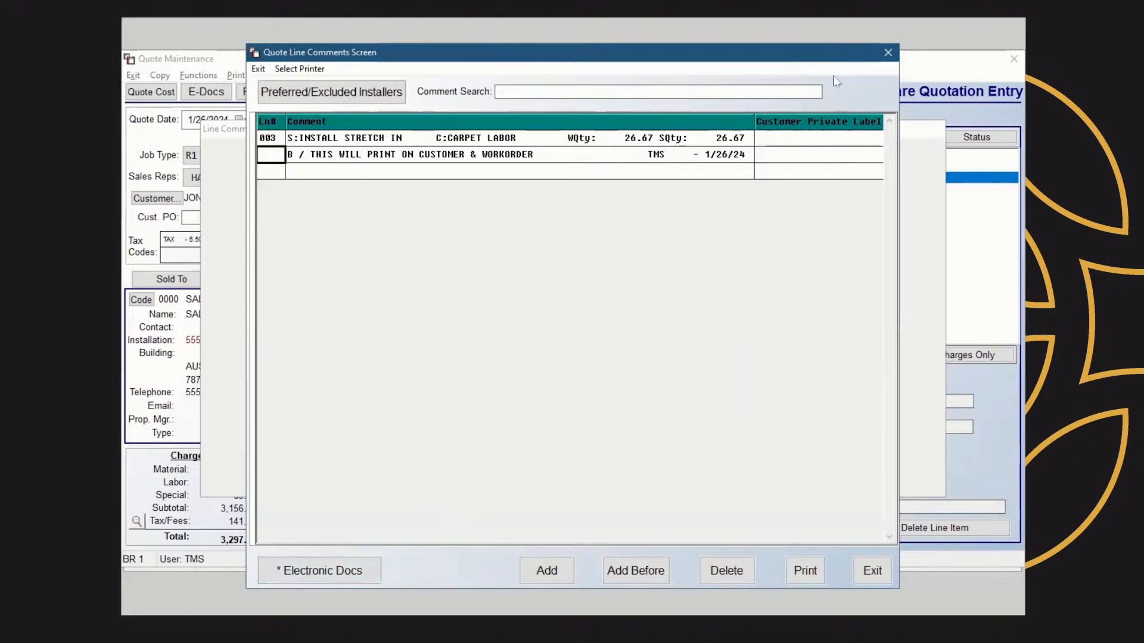
click(870, 570)
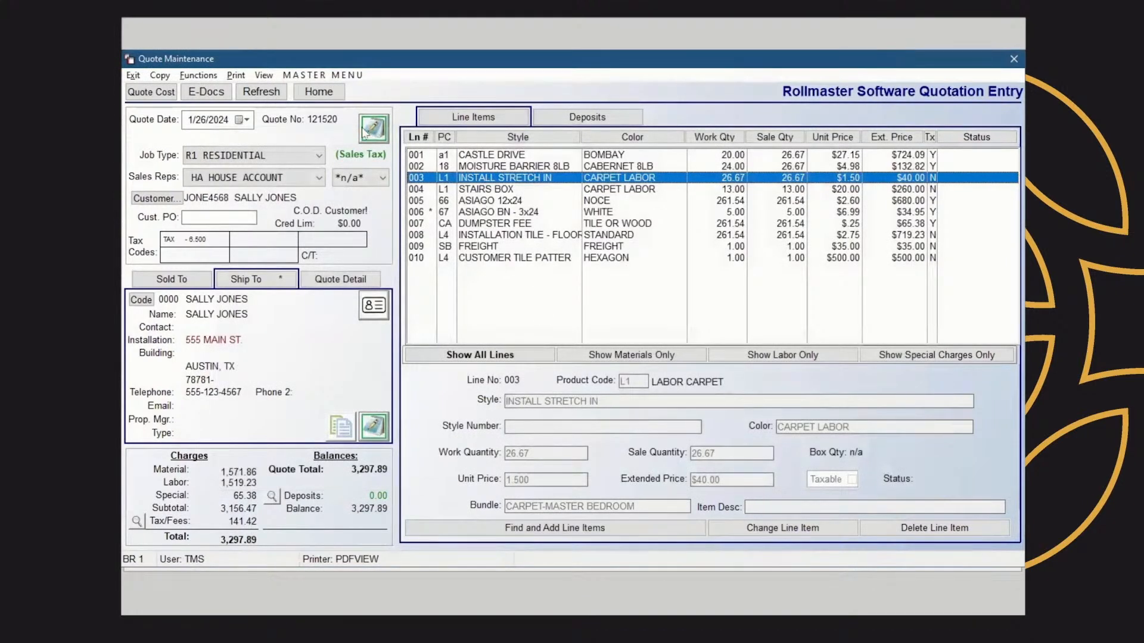
Refresh the quote and print it with the default report options to the PDF viewer, reviewing the proposal
click(258, 94)
click(236, 76)
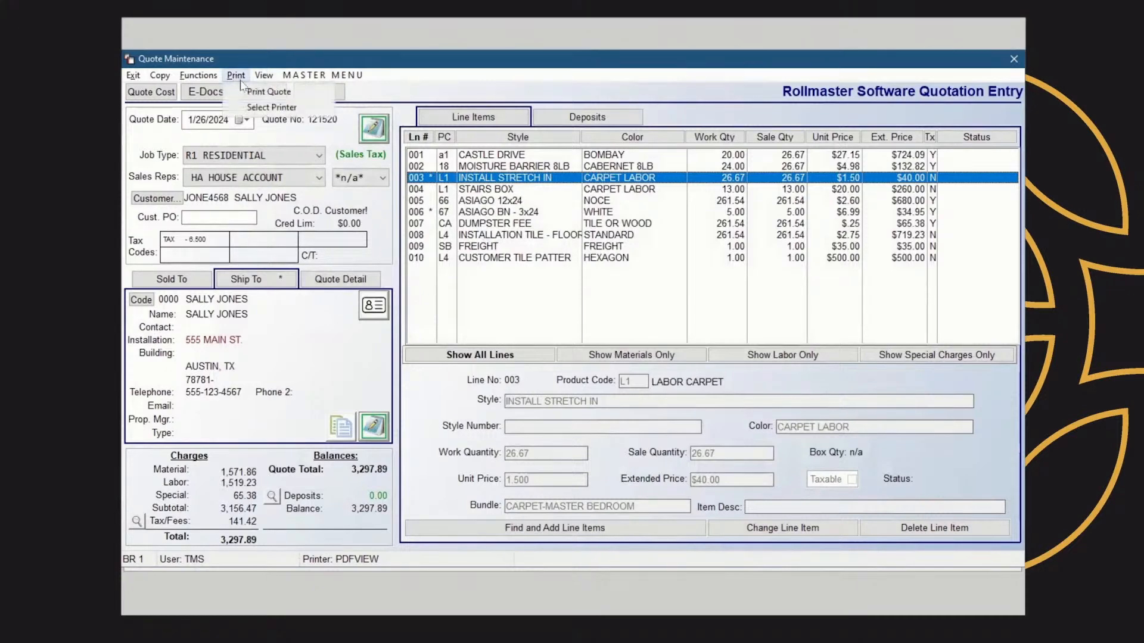
click(244, 91)
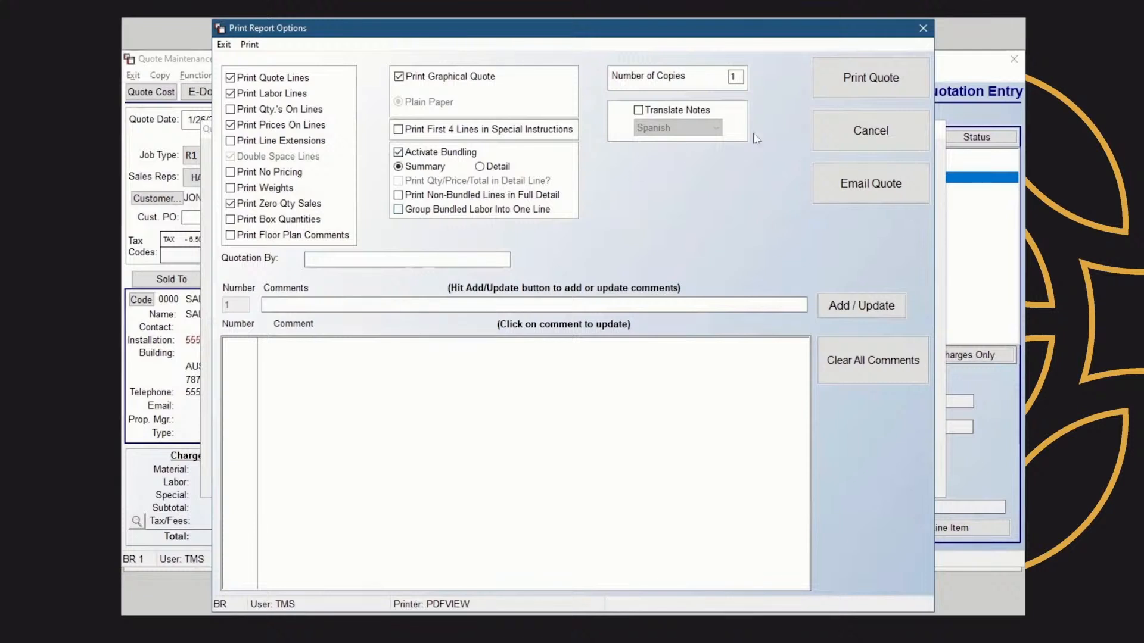
click(880, 87)
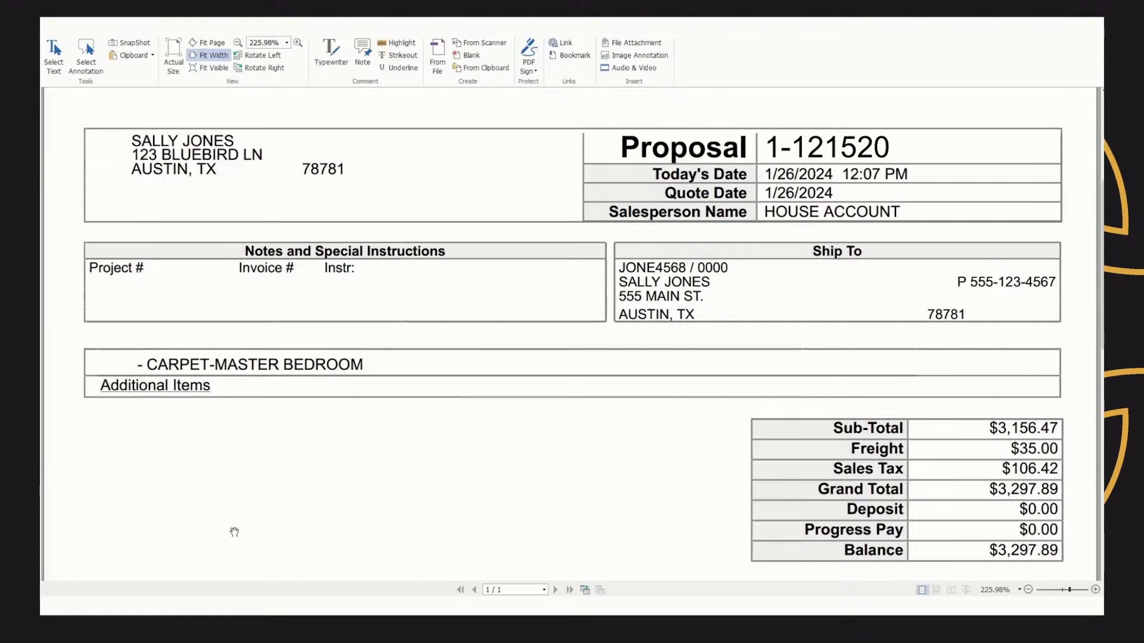
scroll(266, 508, down, 3)
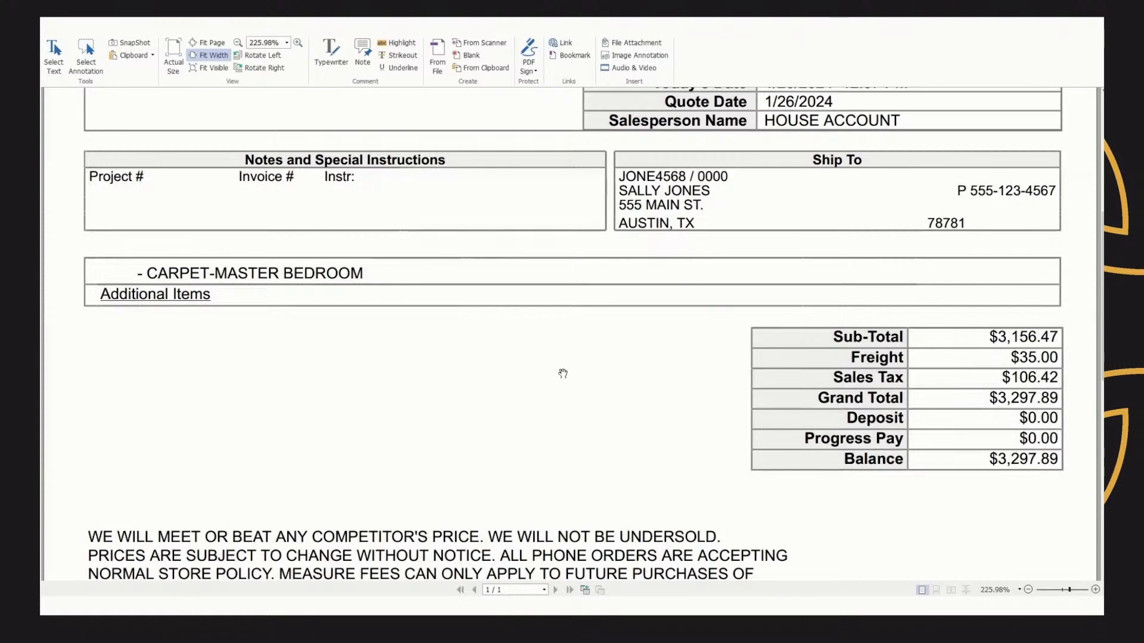
Print the quote with detailed bundling, quantities and totals in detail lines, and line extensions, then review the proposal
key(alt+Tab)
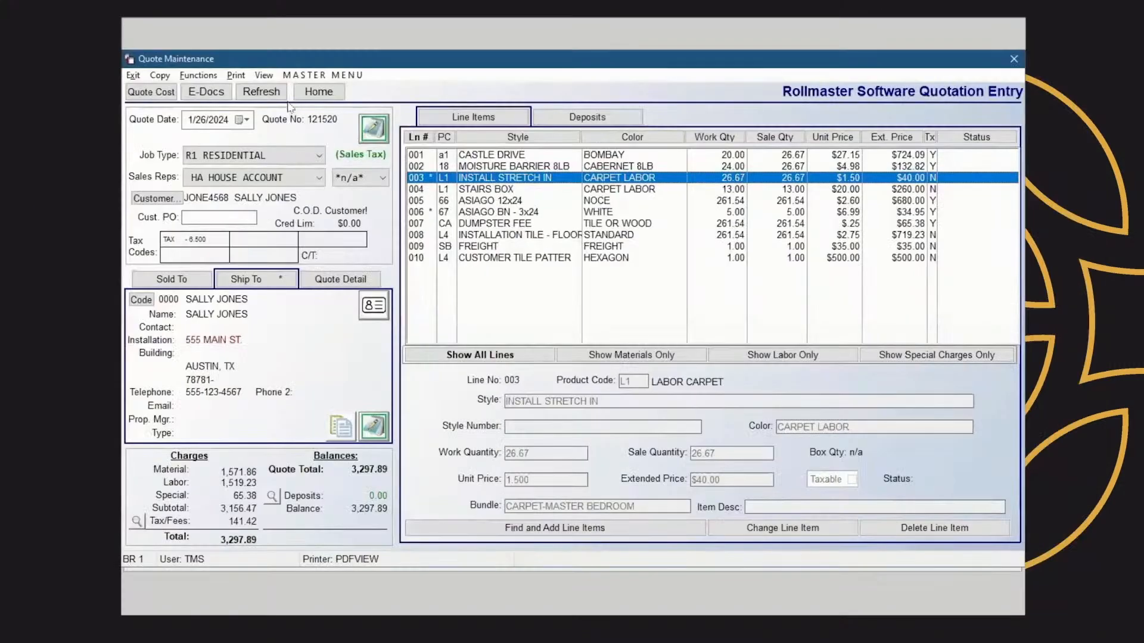
click(236, 76)
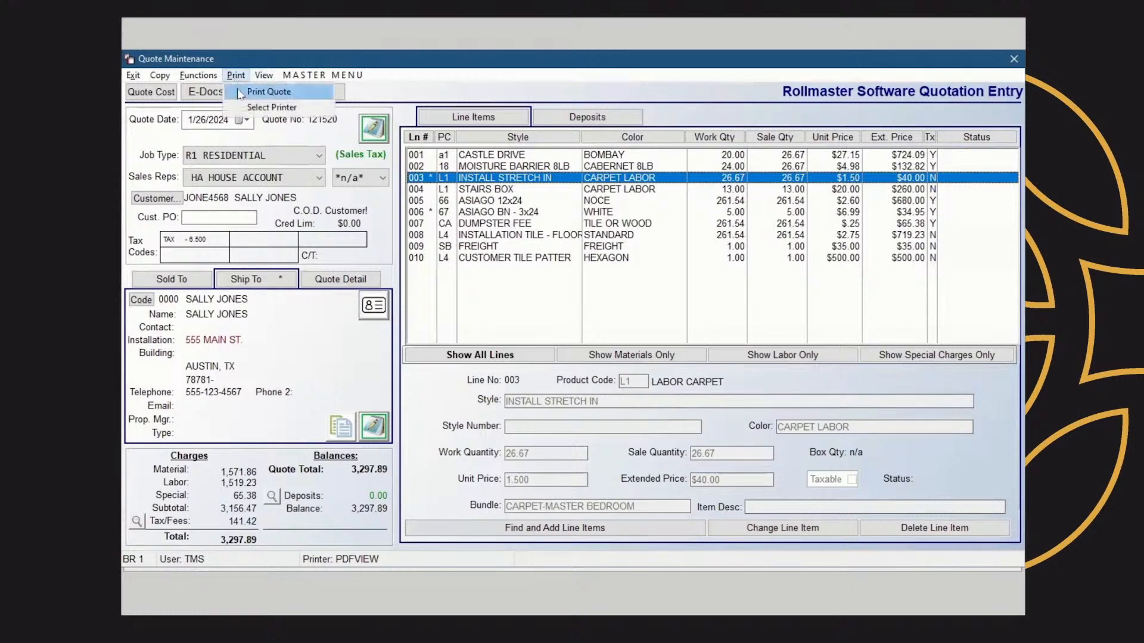
click(240, 90)
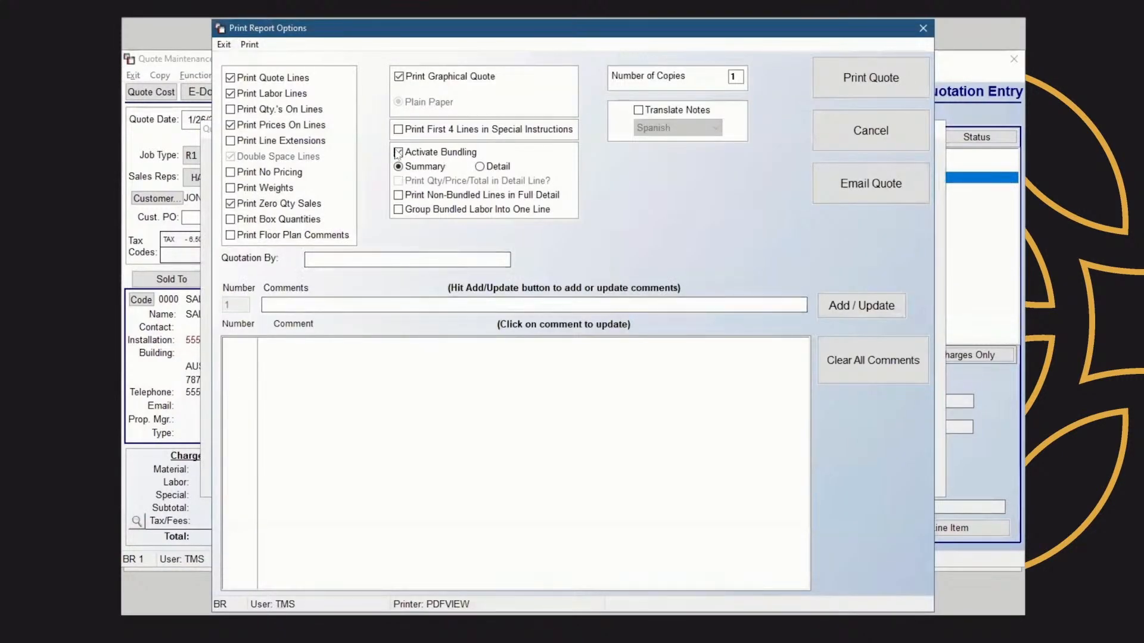
click(483, 167)
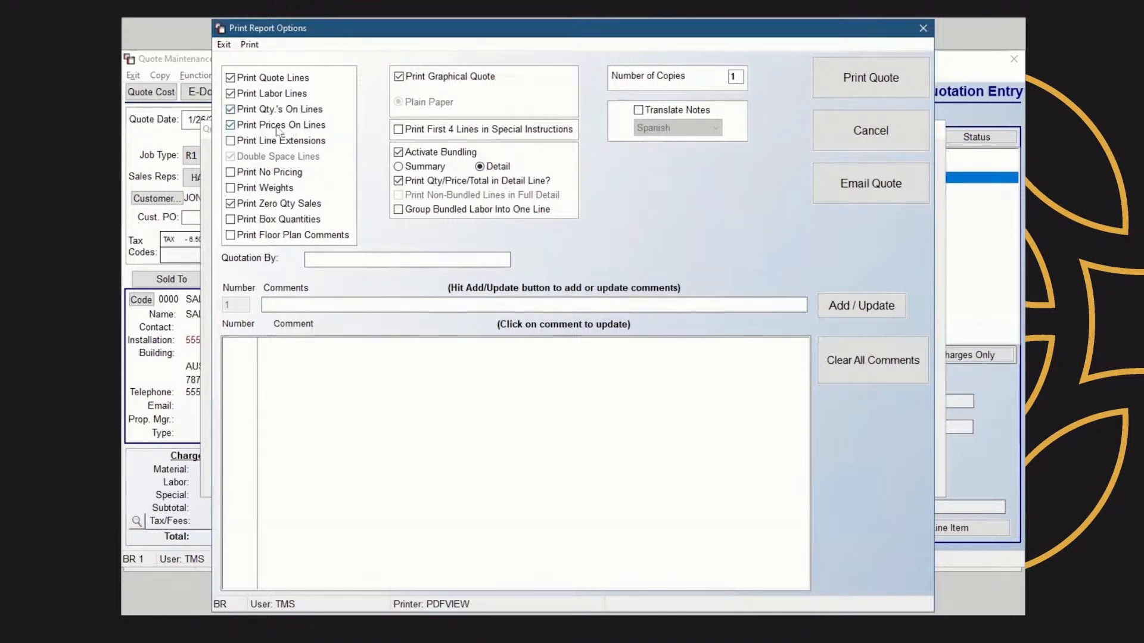
click(230, 141)
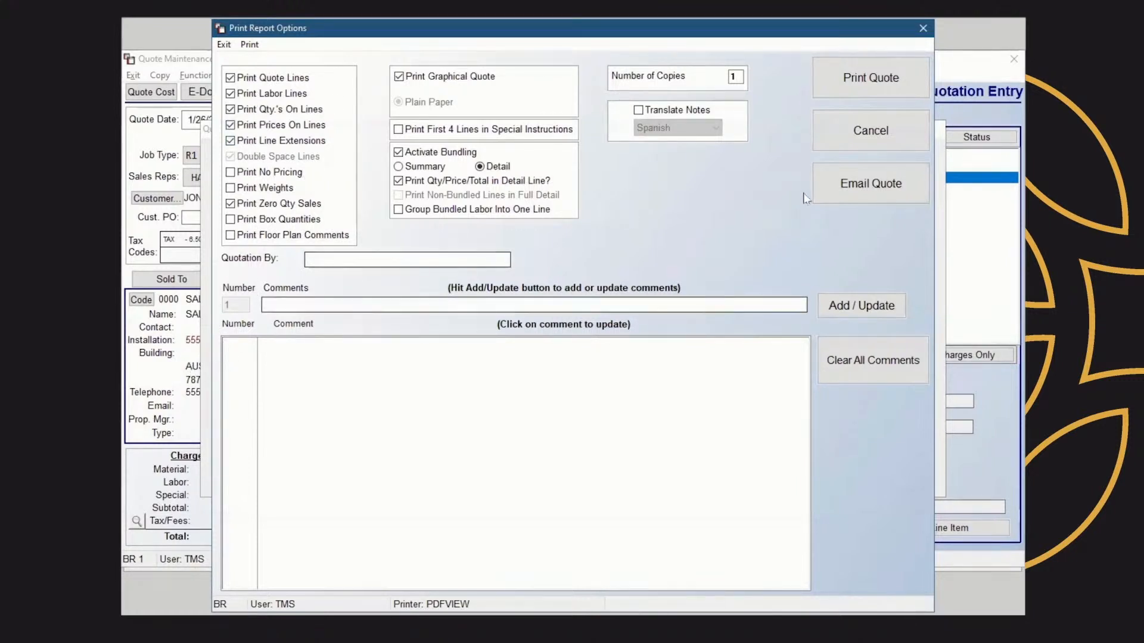
click(879, 84)
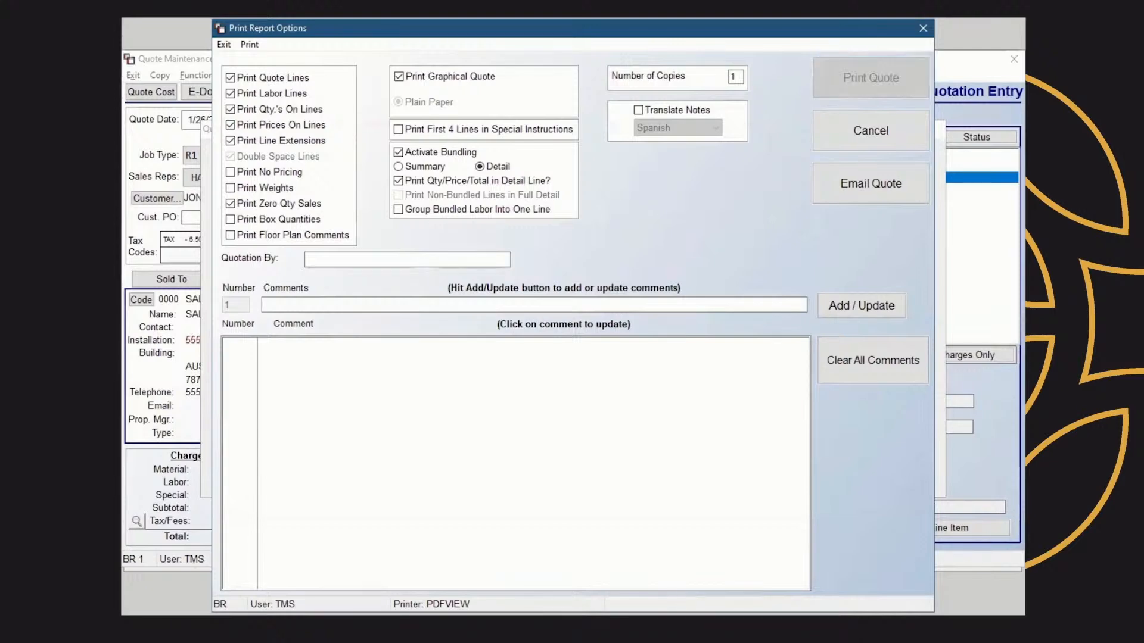
scroll(573, 396, down, 4)
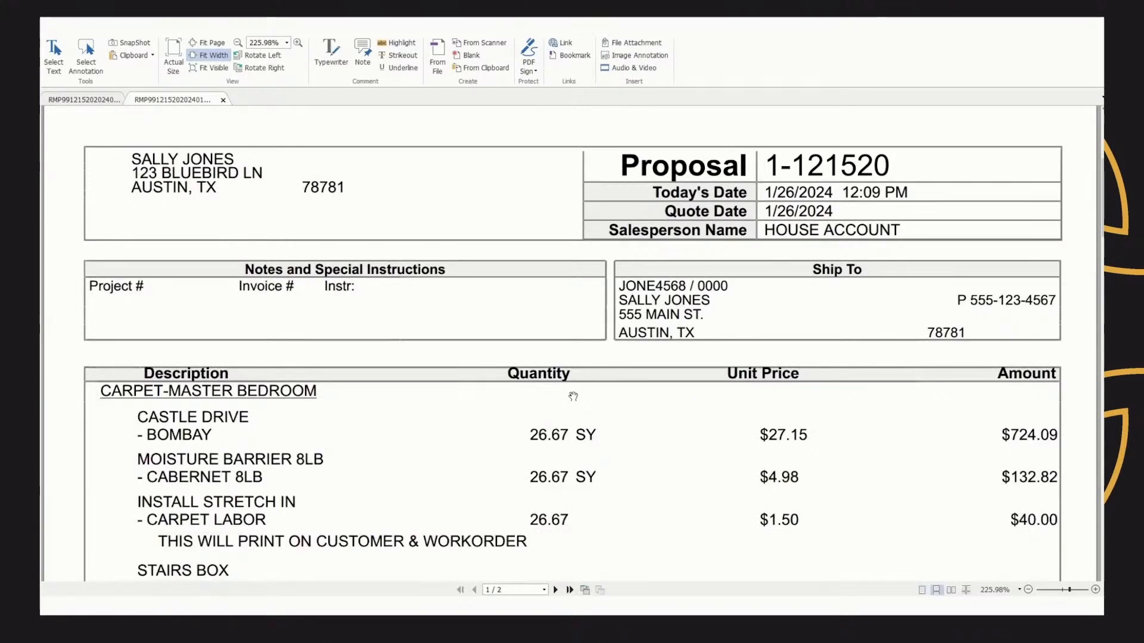
scroll(573, 396, down, 4)
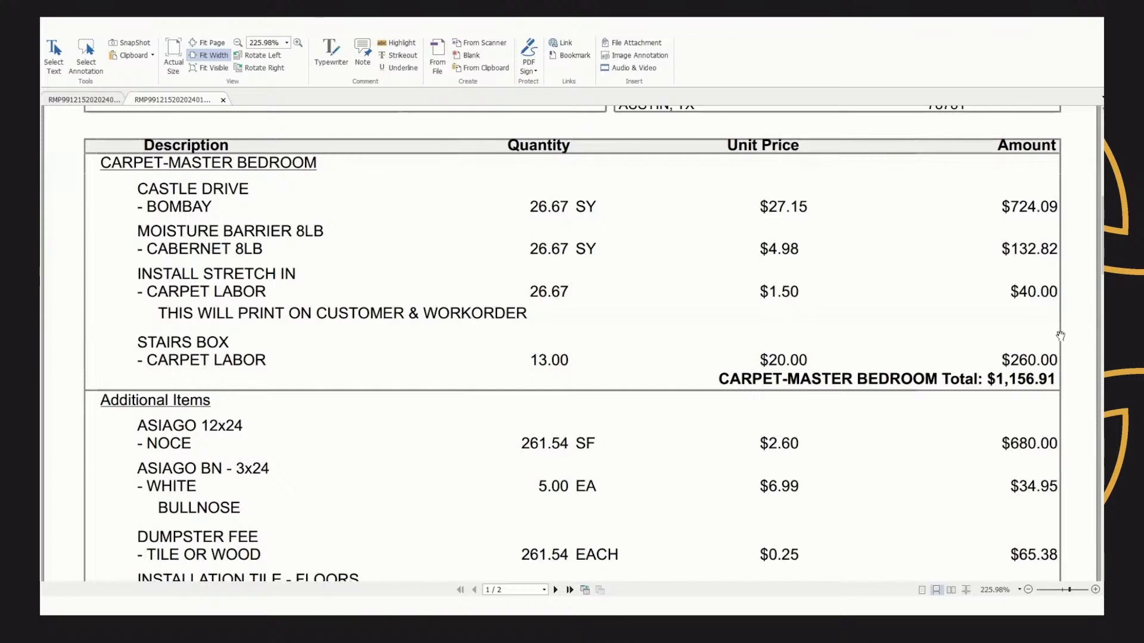
scroll(857, 403, down, 4)
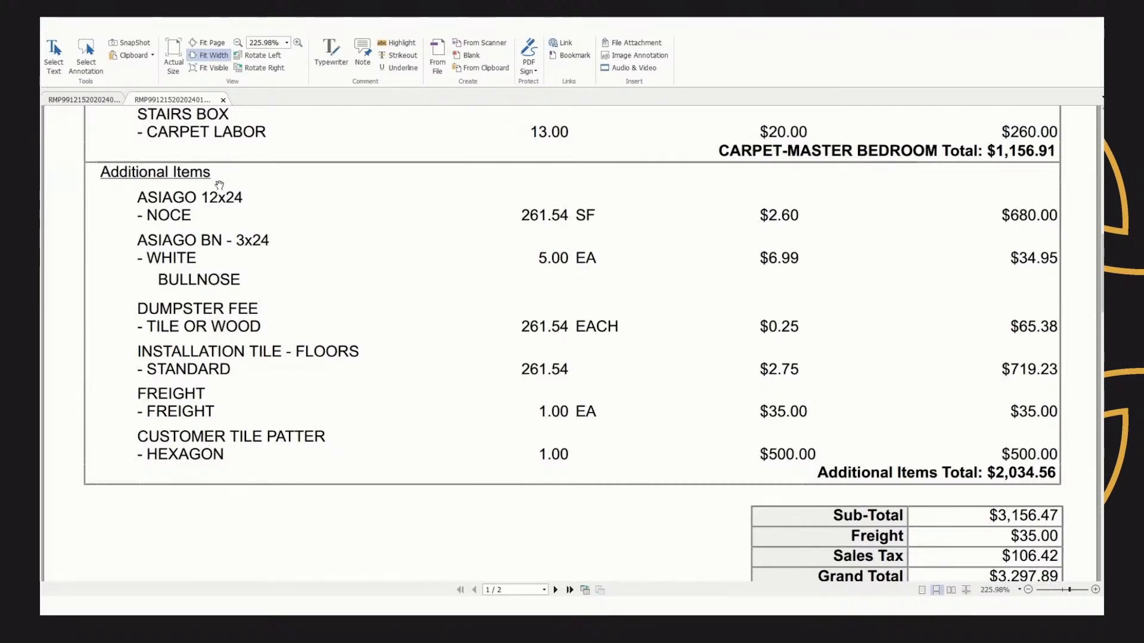
scroll(502, 389, down, 3)
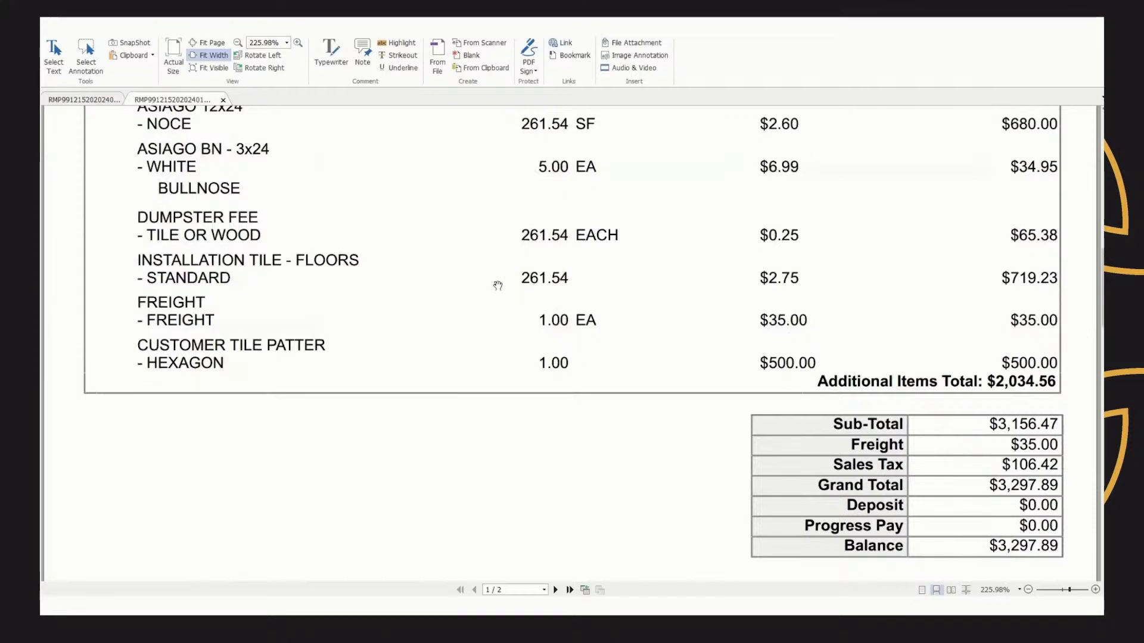
Reopen the print report options, turn off bundling and enable quantities on lines
key(super+Tab)
click(203, 123)
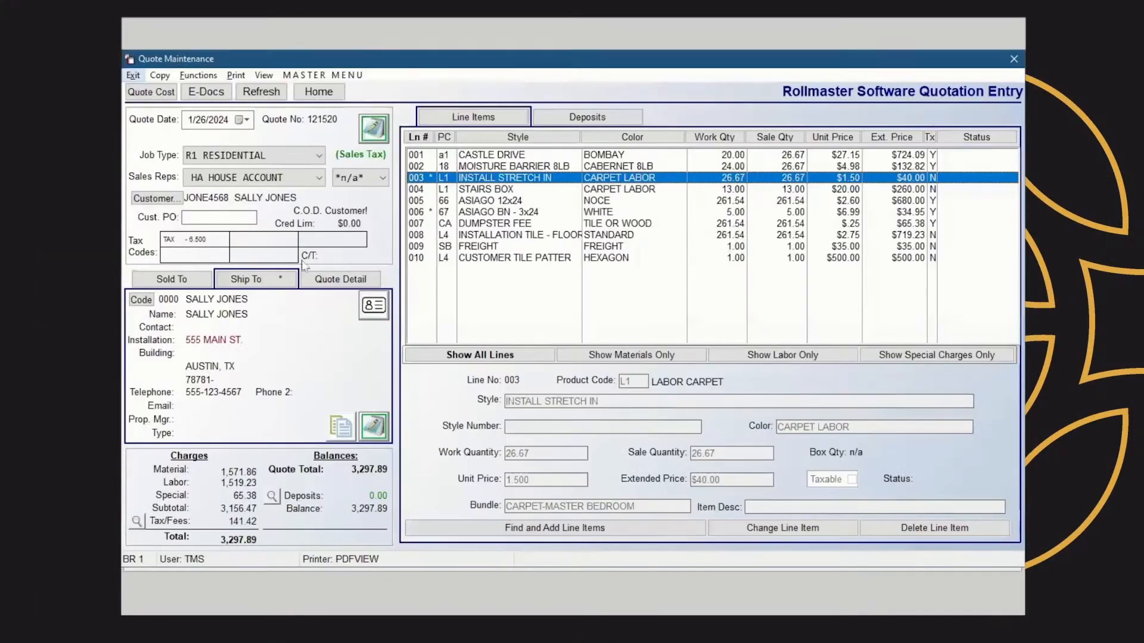
click(236, 76)
click(255, 95)
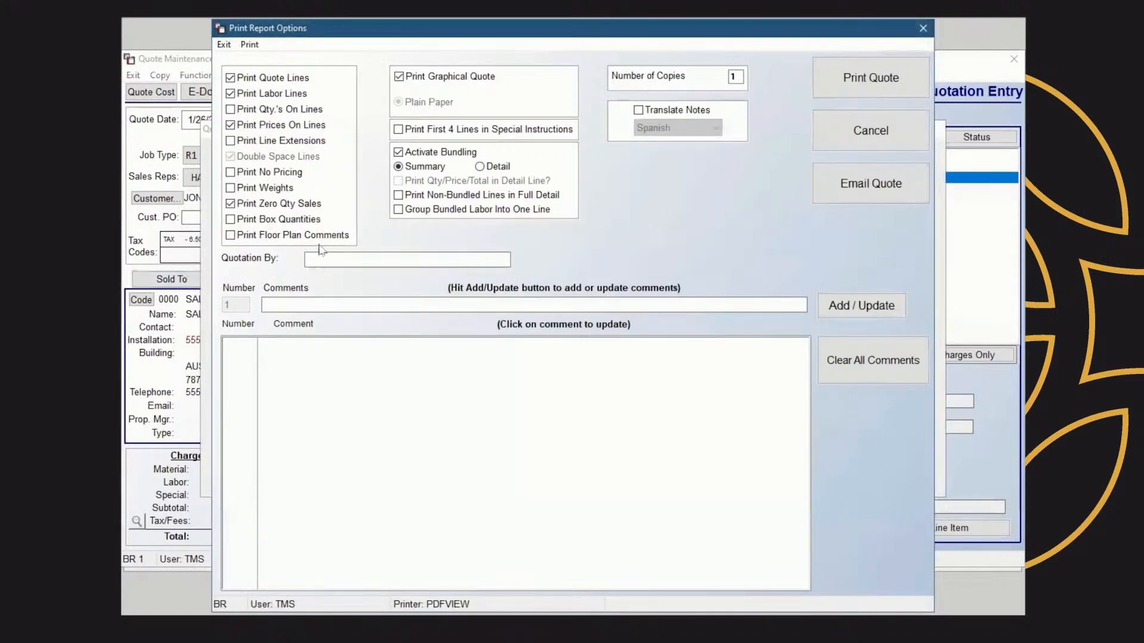
click(398, 153)
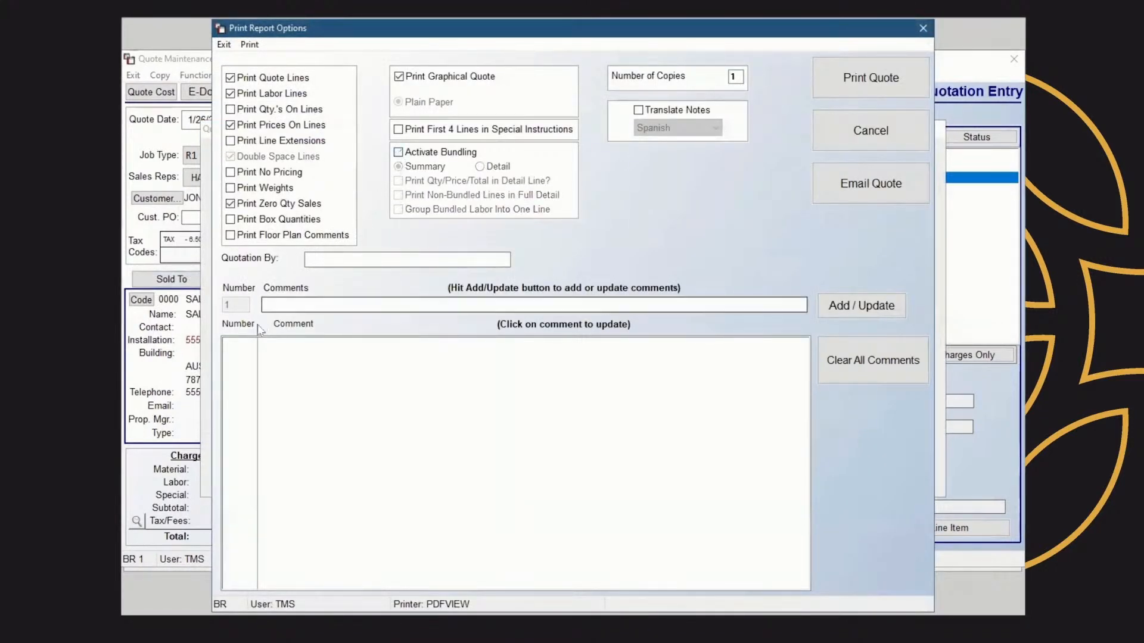
click(248, 113)
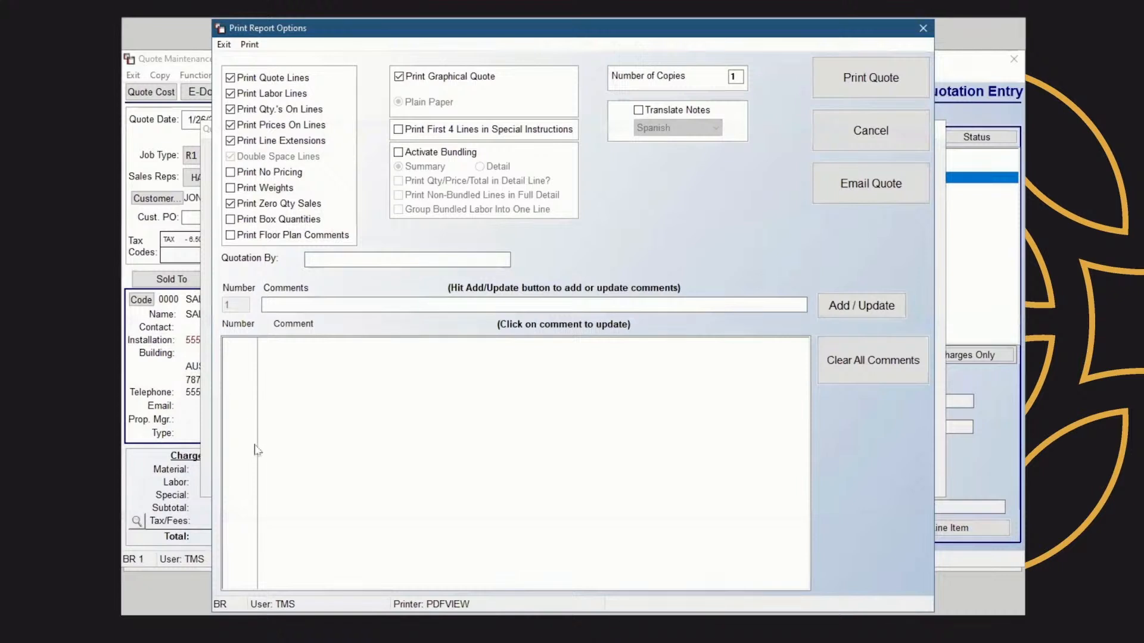
Add the quote comment 'THANK YOU FOR STOPPING BY'
click(302, 306)
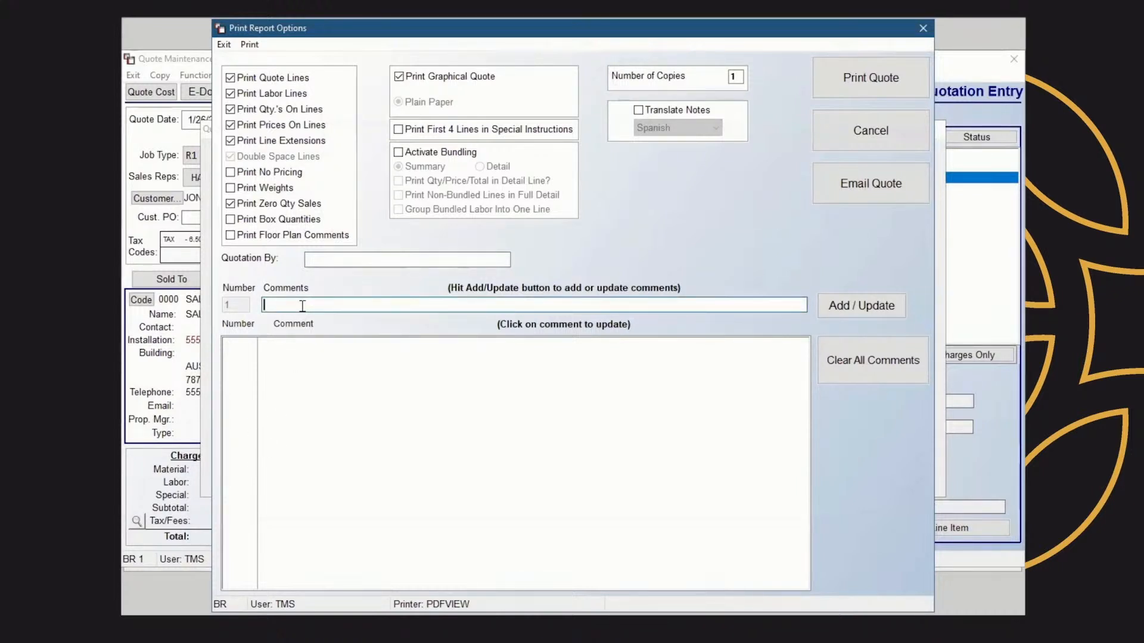
text(THANK YOU FOR STOPPING BY)
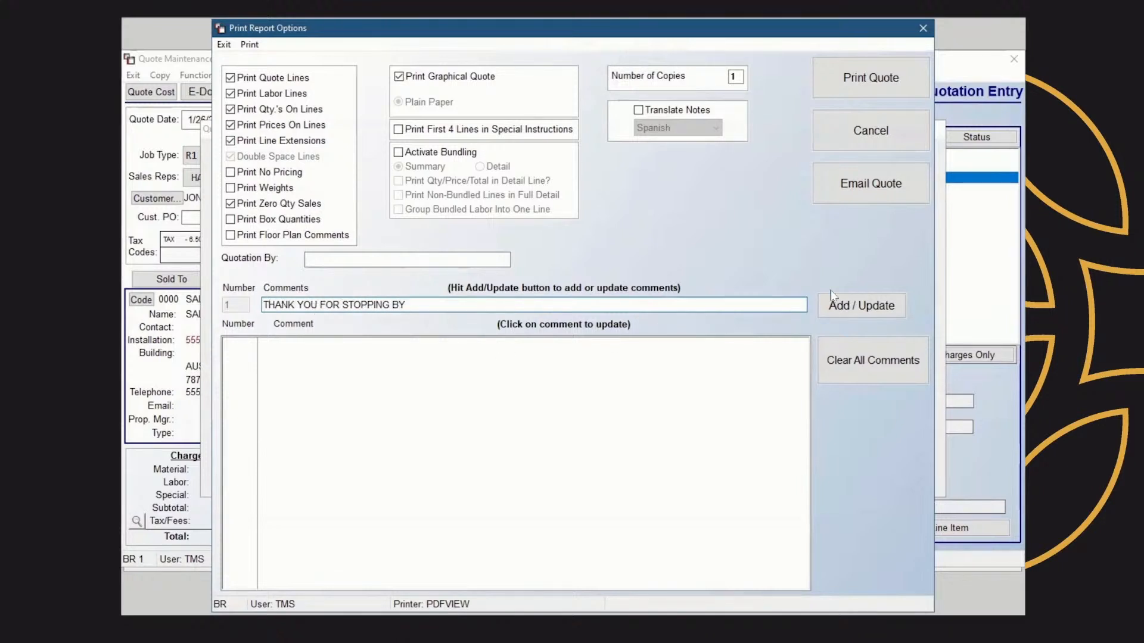
click(865, 307)
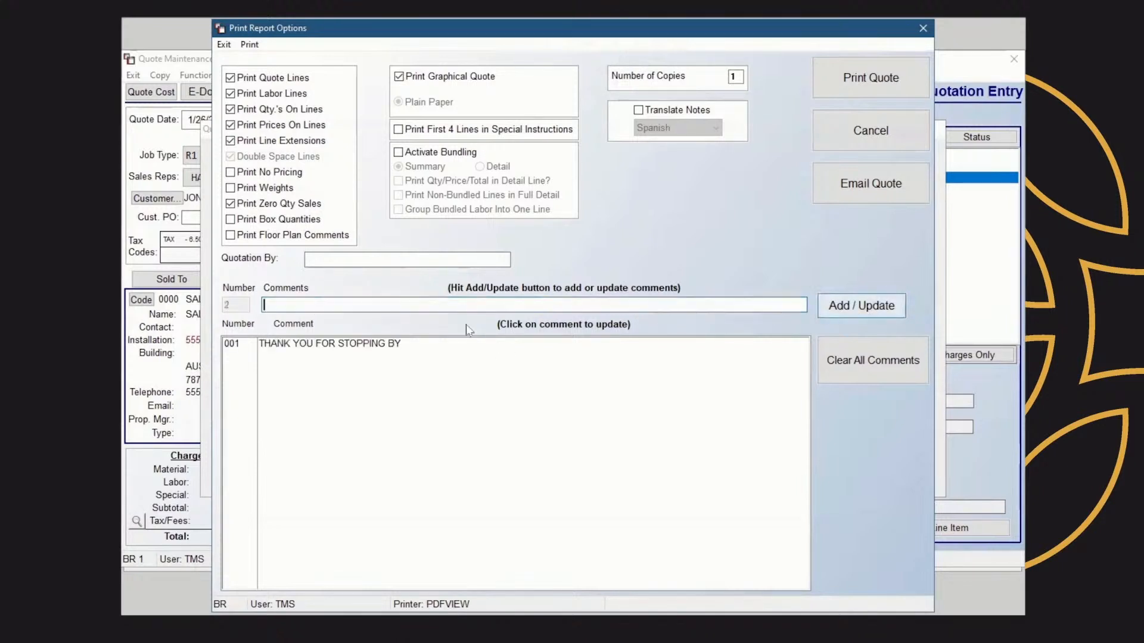
Add a second quote comment 'PLEASE CALL WITH ANY QUESTIONS'
click(310, 306)
text(PLEASE )
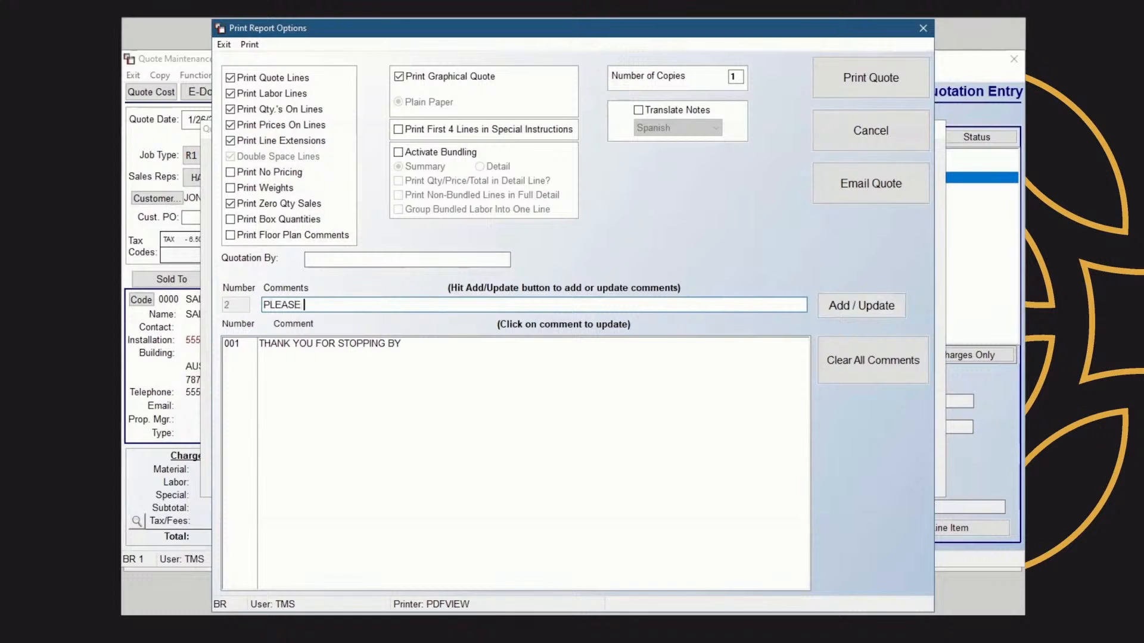
text(CALL WITH ANY QUESTIONS)
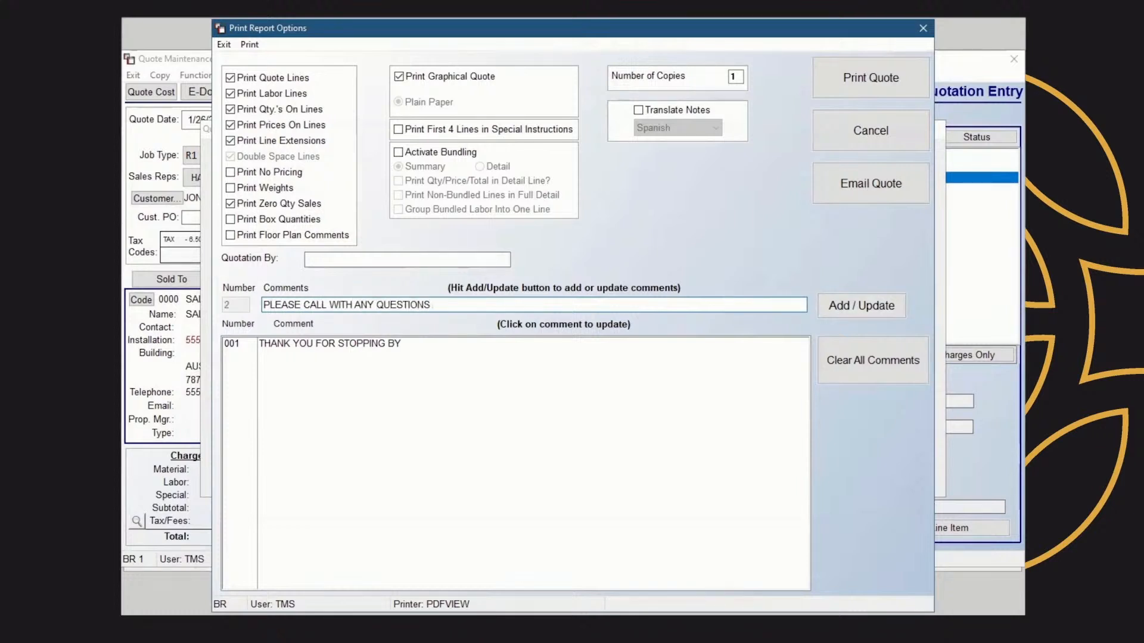
click(877, 307)
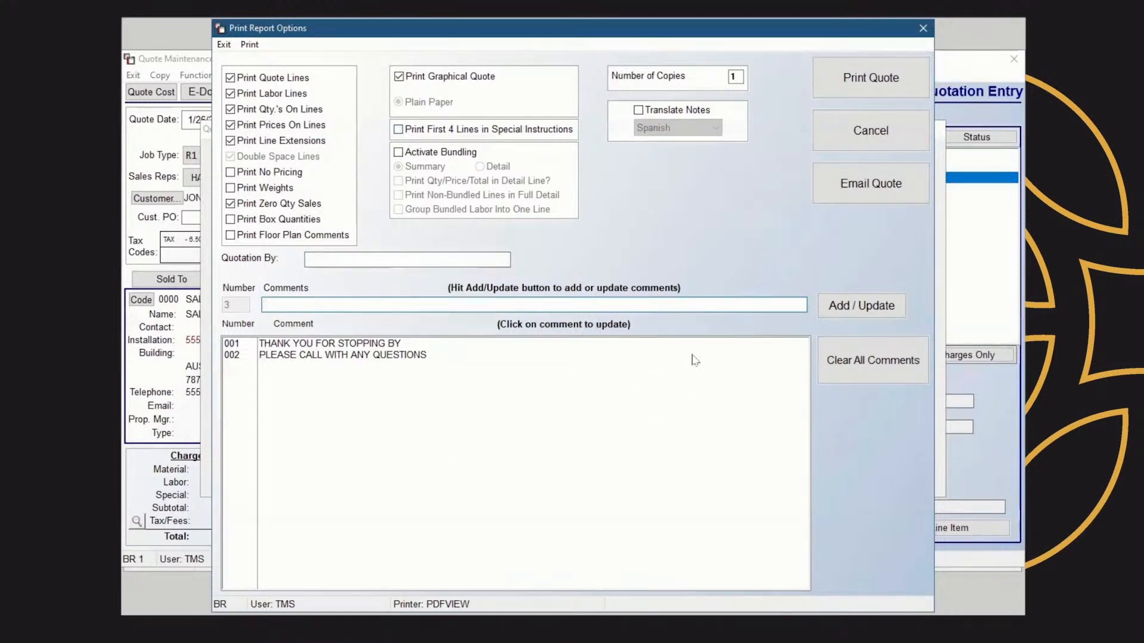
Open the email form for the quote and view the attachment rename option, closing it without renaming
click(884, 185)
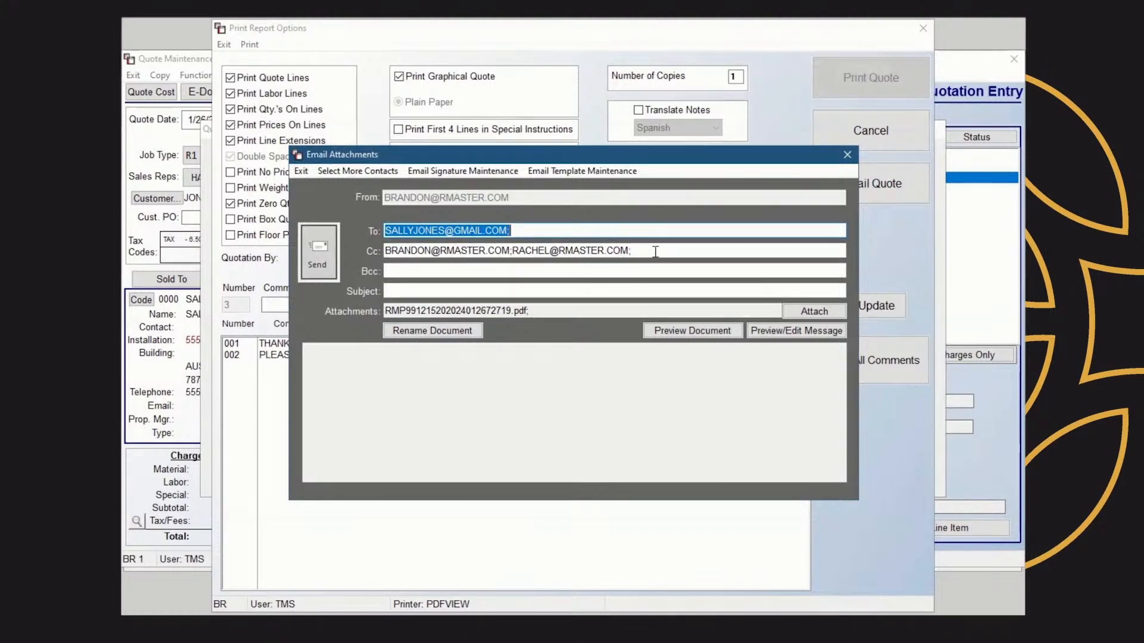
click(399, 291)
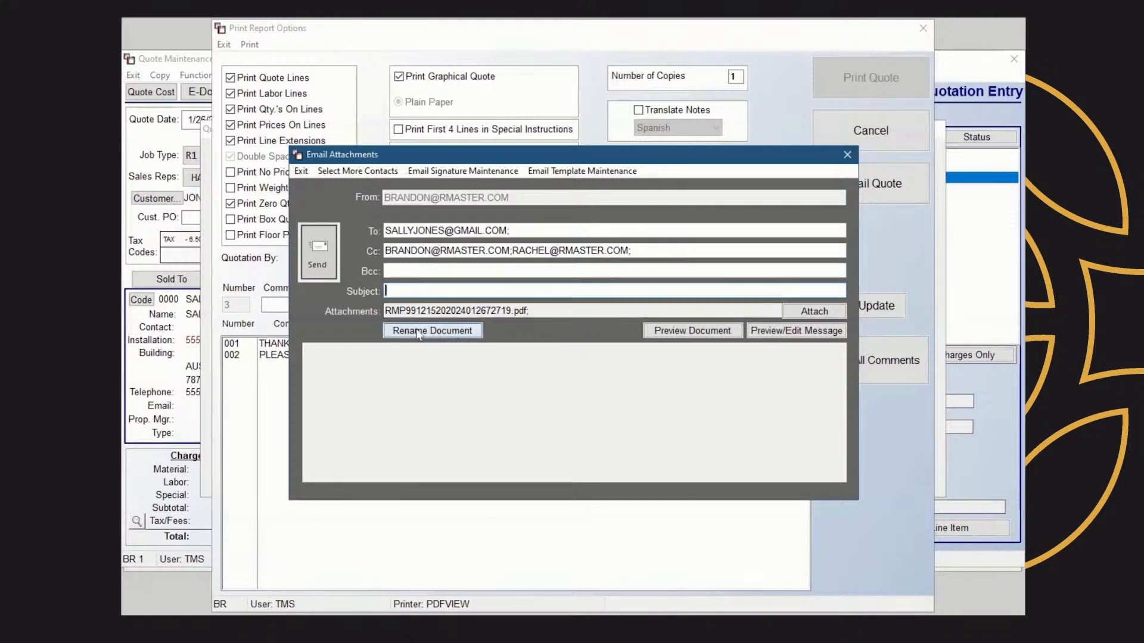
click(440, 331)
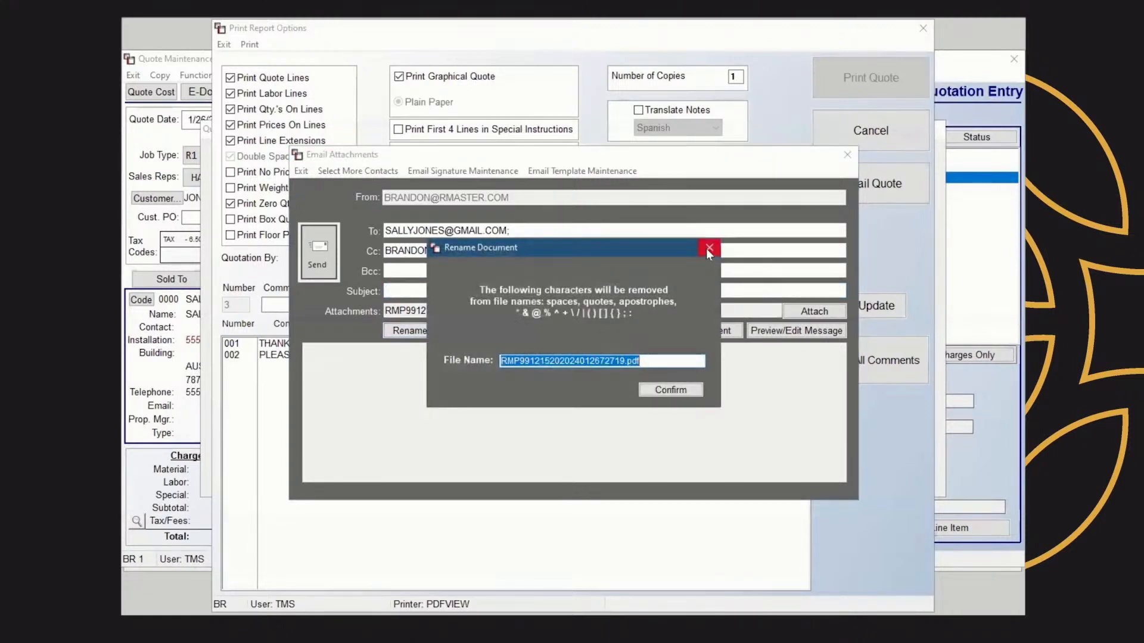
click(707, 248)
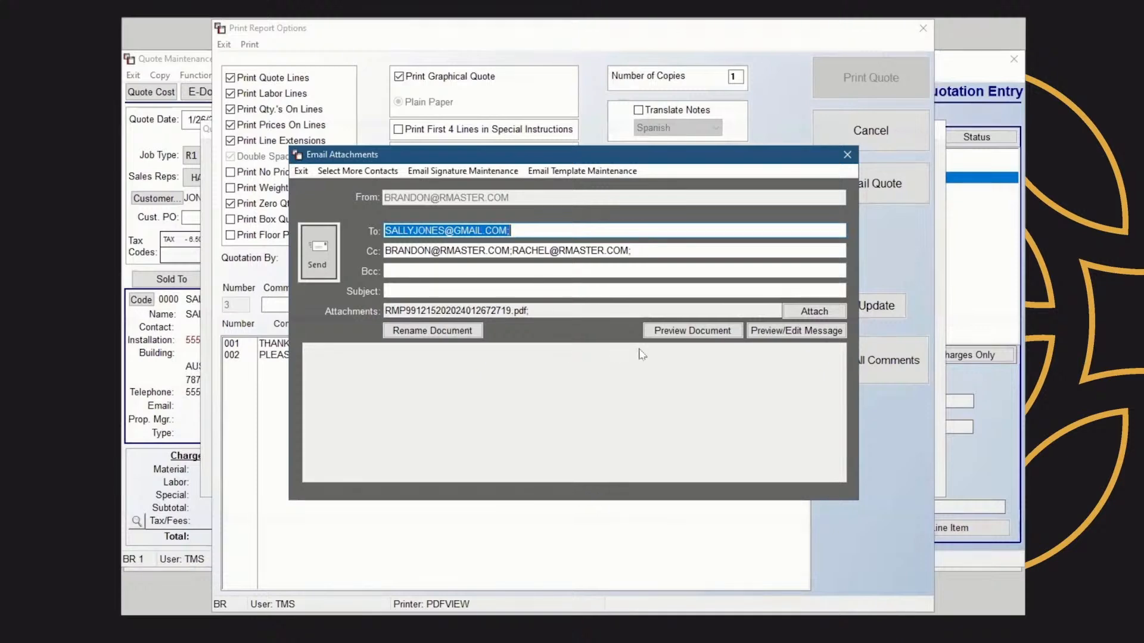
Load the Example template into the email message and save the message
click(792, 331)
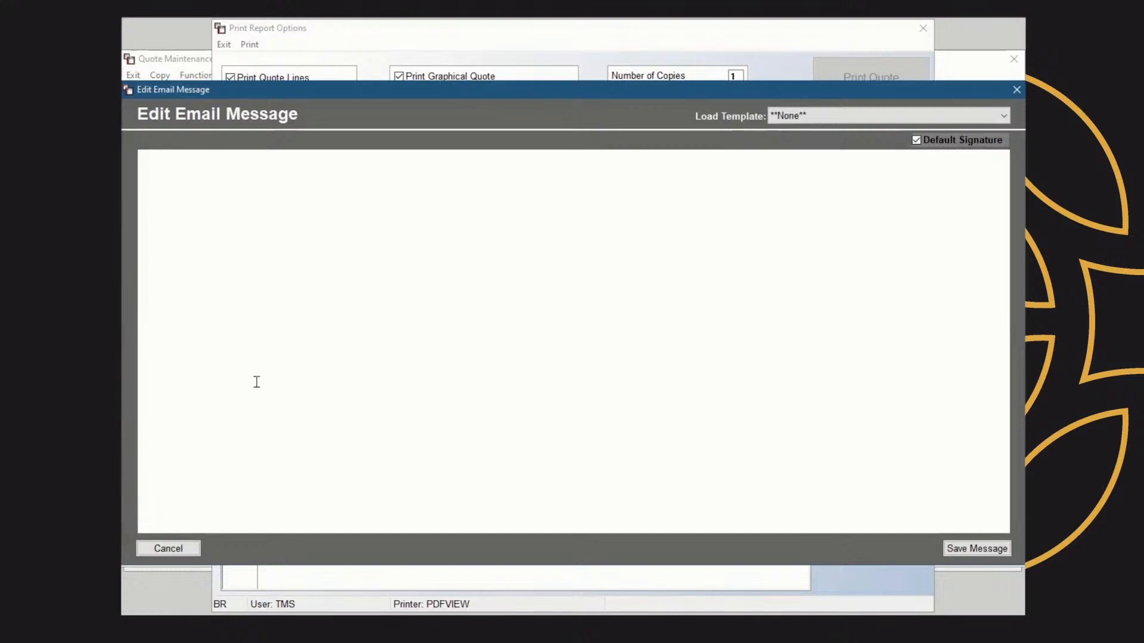
click(1004, 116)
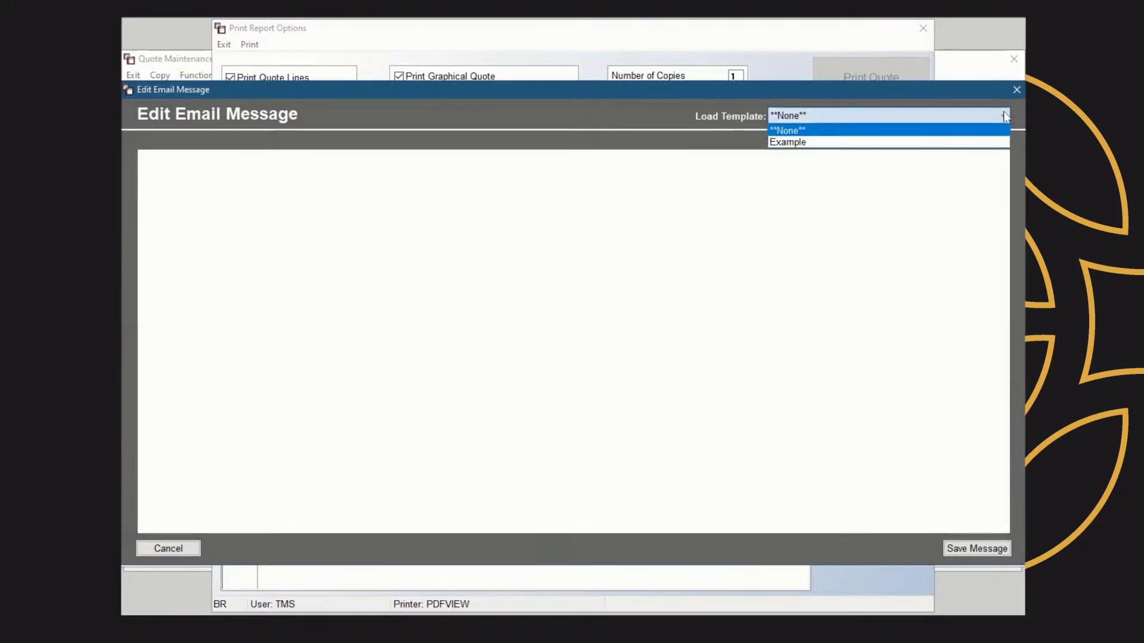
click(804, 142)
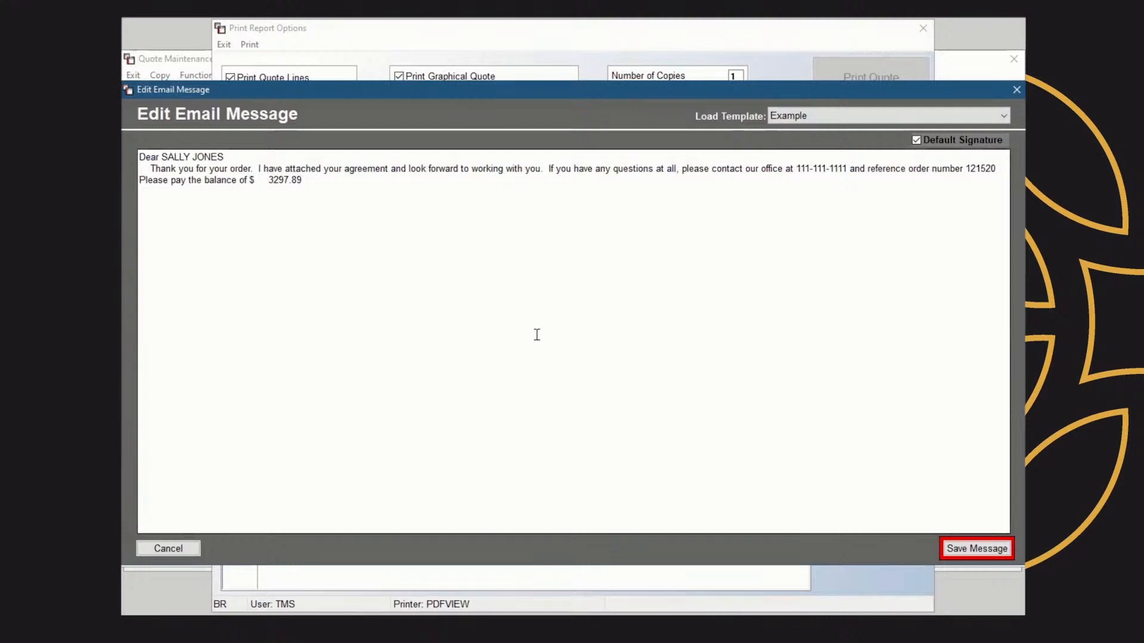
click(986, 554)
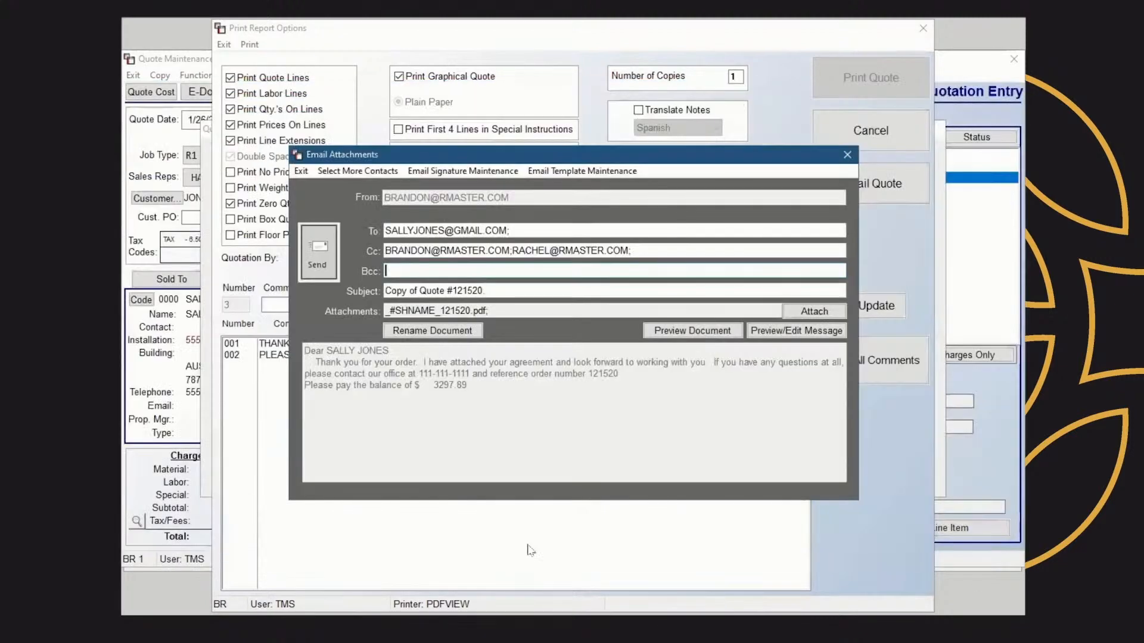
Preview the attached quote document with its comments, then close the email form without sending
click(690, 331)
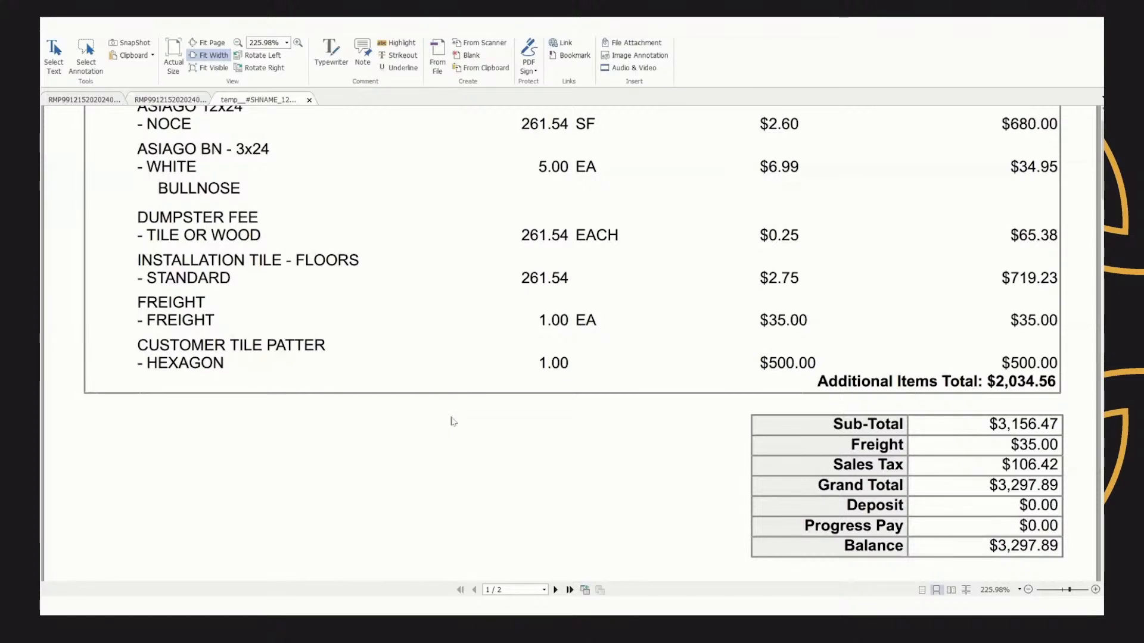
scroll(717, 365, down, 5)
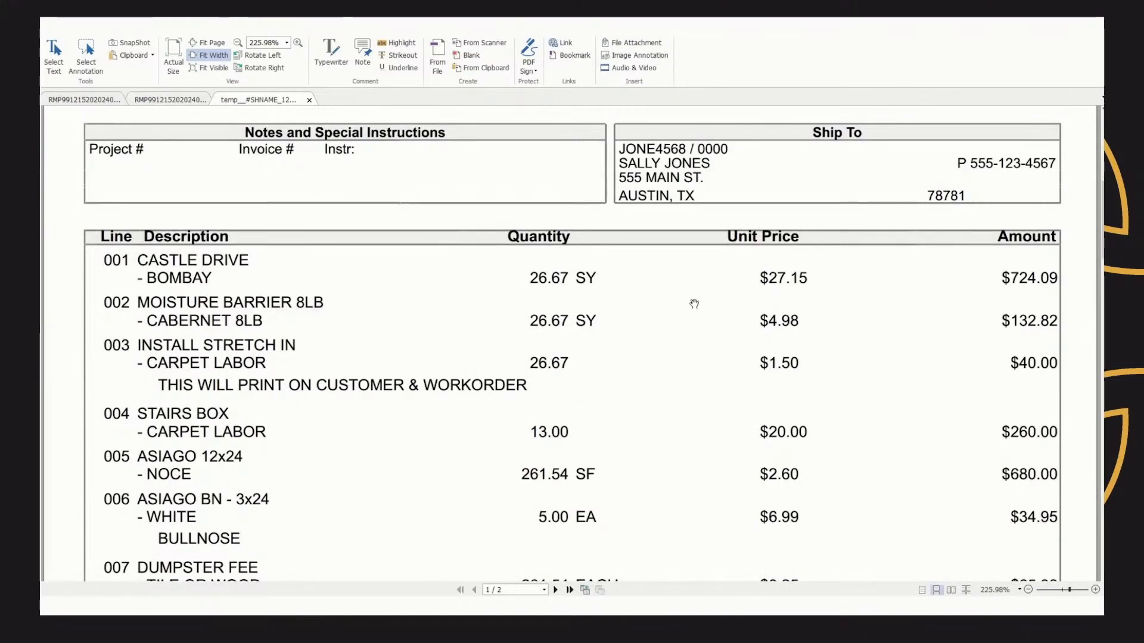
scroll(694, 305, down, 5)
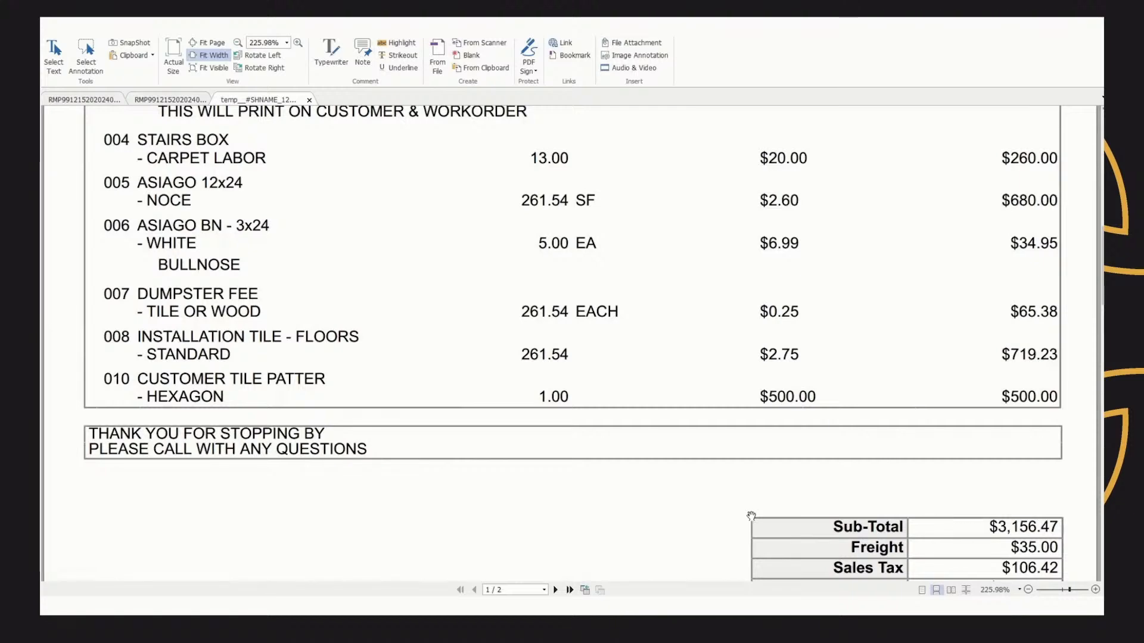
scroll(753, 511, up, 4)
scroll(752, 511, up, 1)
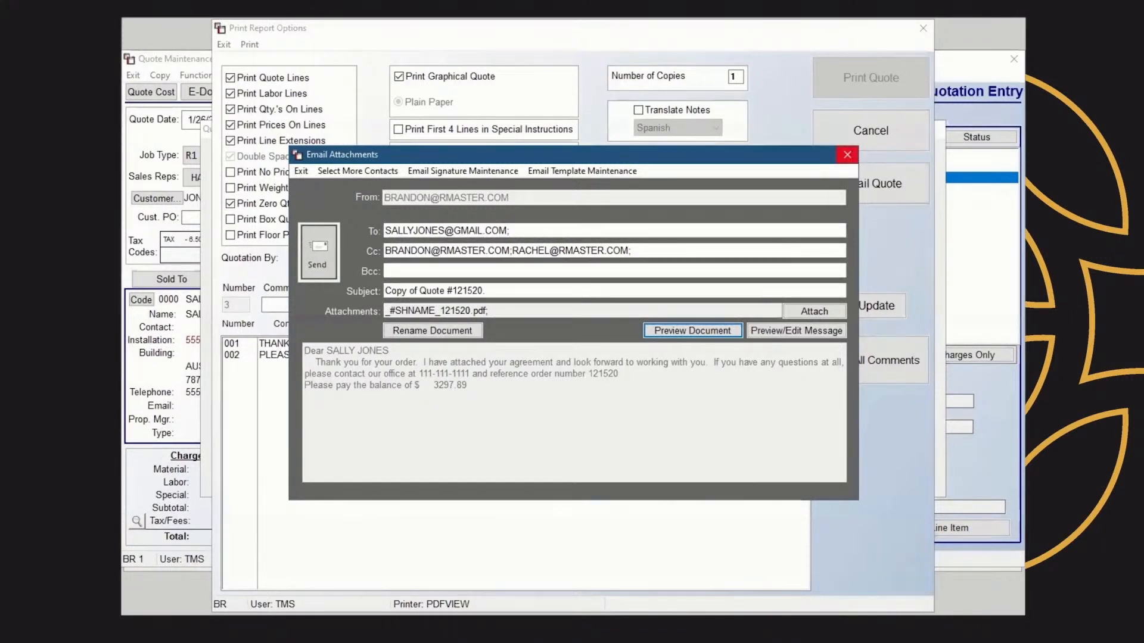
click(847, 154)
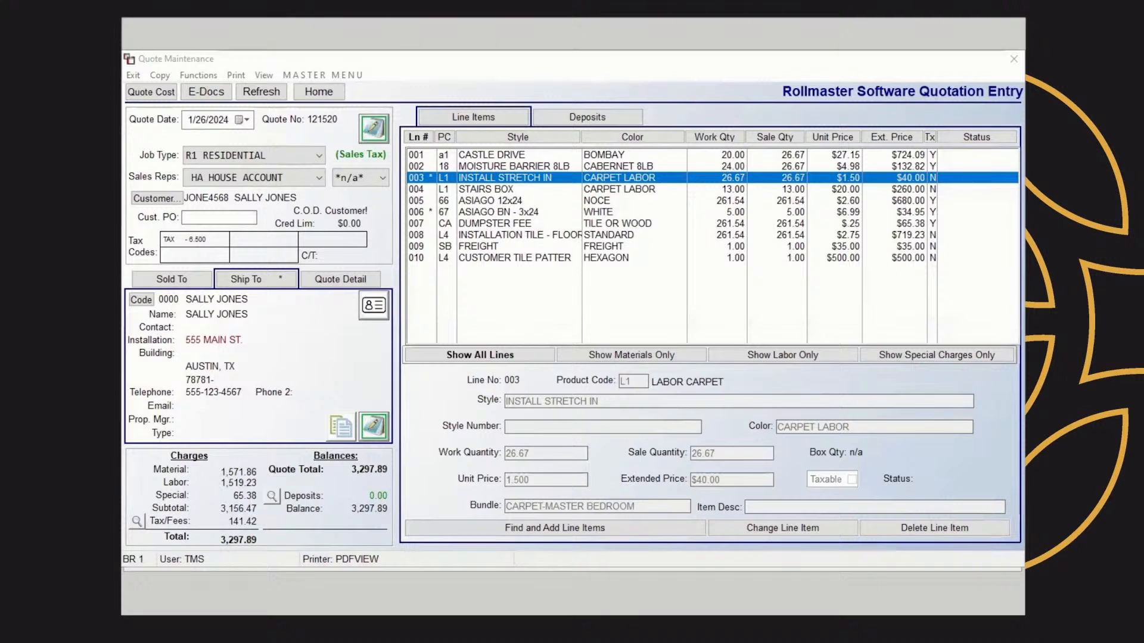
Open the complete quote cost report and review its cost and margin totals
click(159, 94)
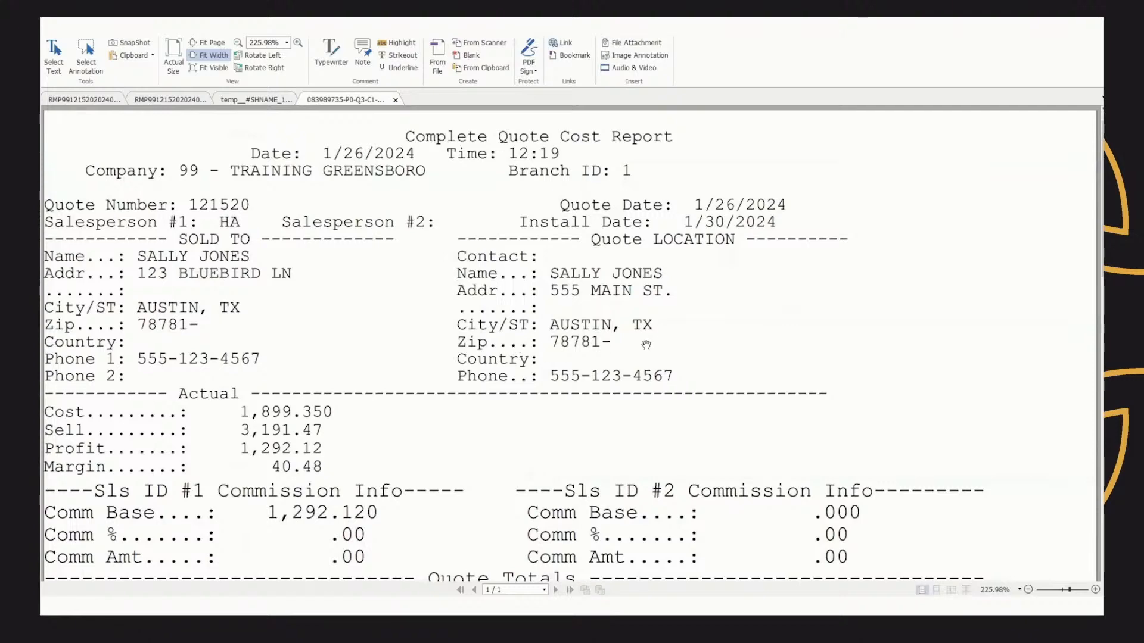
scroll(647, 345, down, 3)
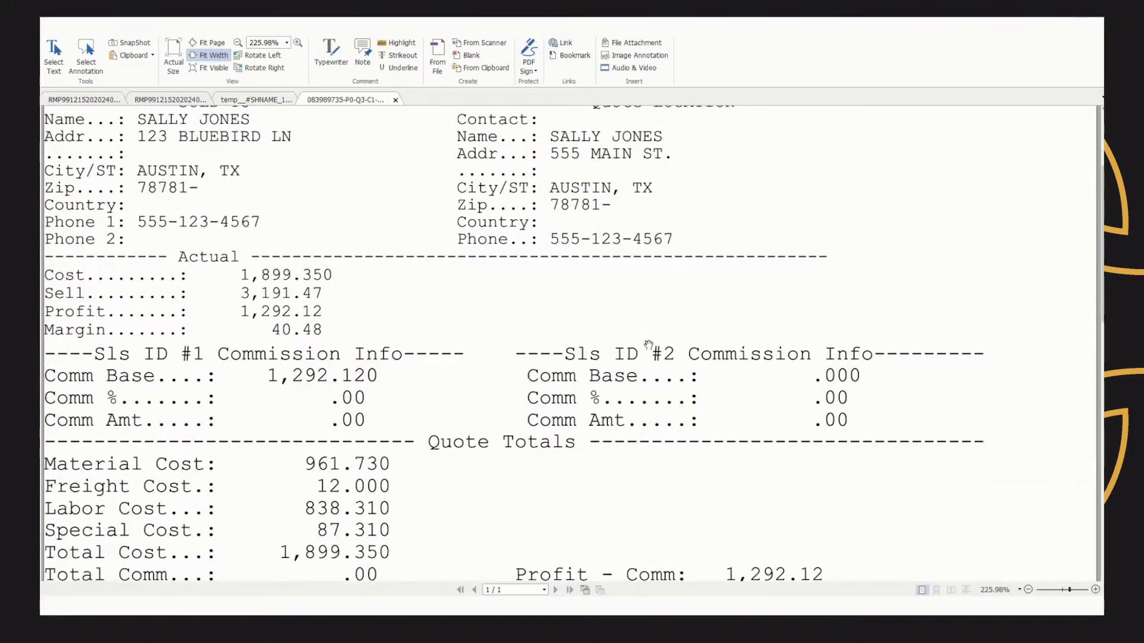
scroll(648, 345, down, 2)
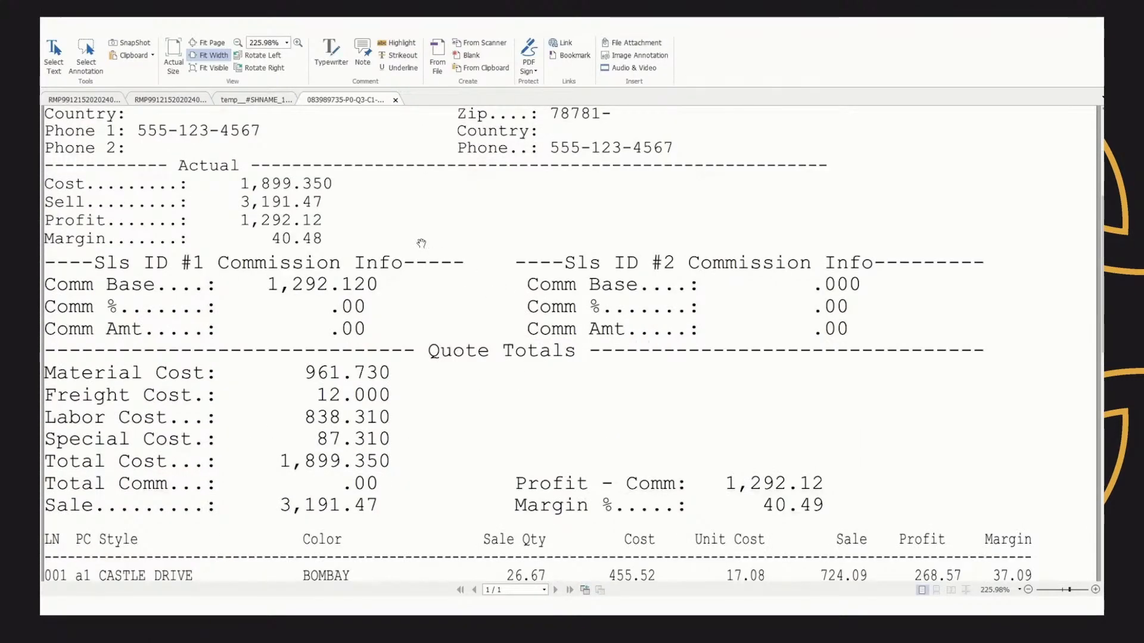
Review the line-item cost, sale, profit and margin figures in the quote cost report, then close it and return to the quote
scroll(531, 272, up, 1)
scroll(531, 273, up, 3)
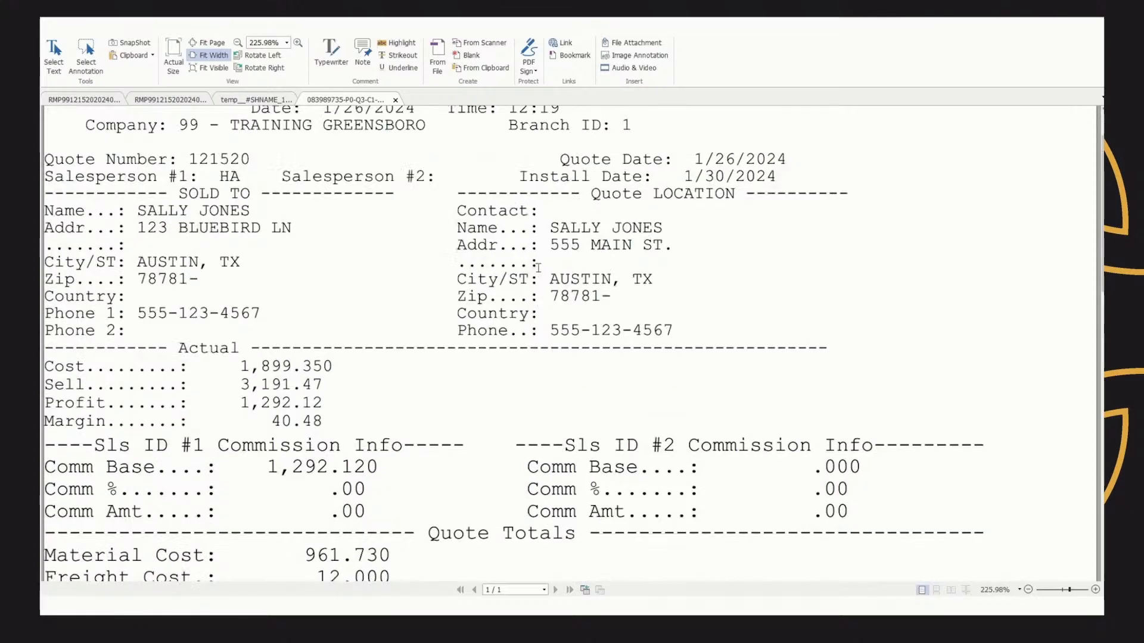
scroll(536, 271, down, 3)
scroll(539, 270, down, 1)
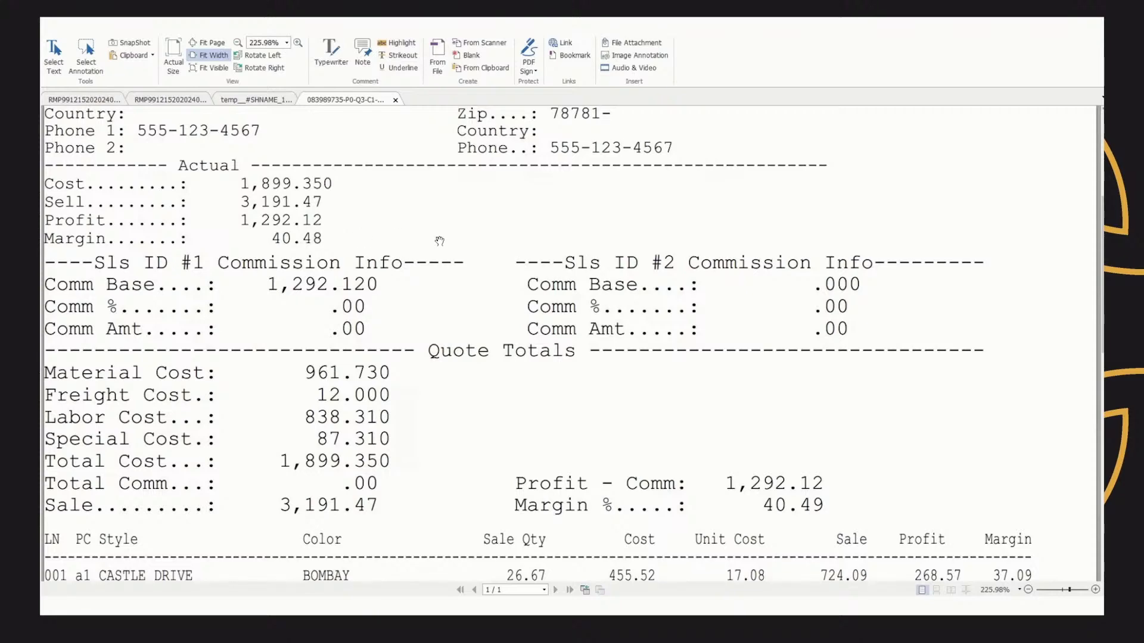
scroll(439, 243, down, 3)
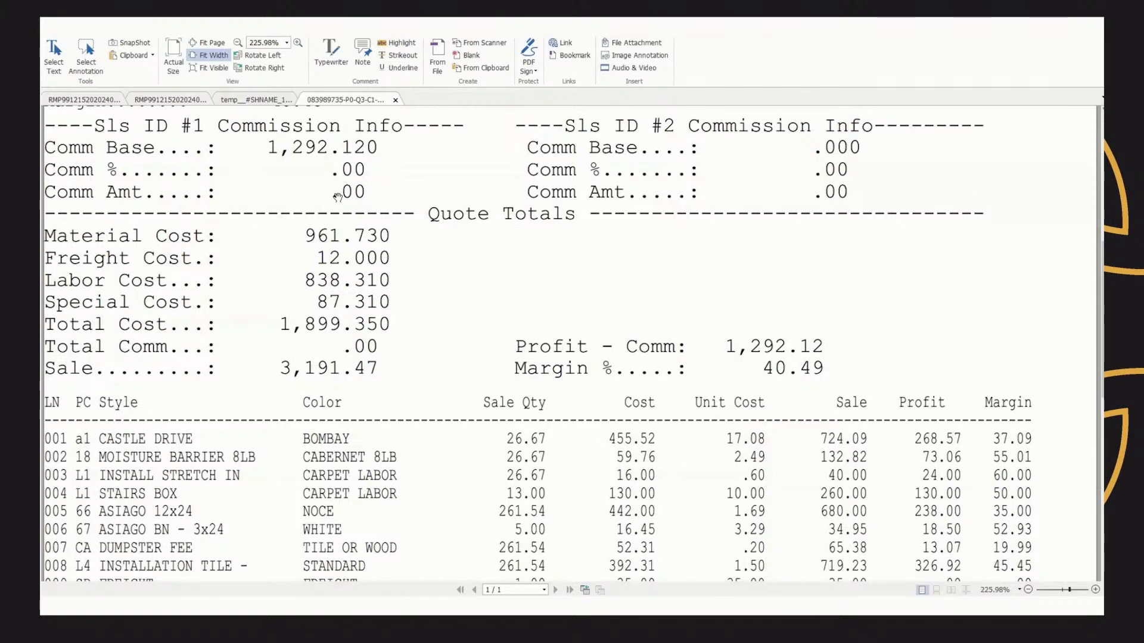
scroll(395, 196, down, 3)
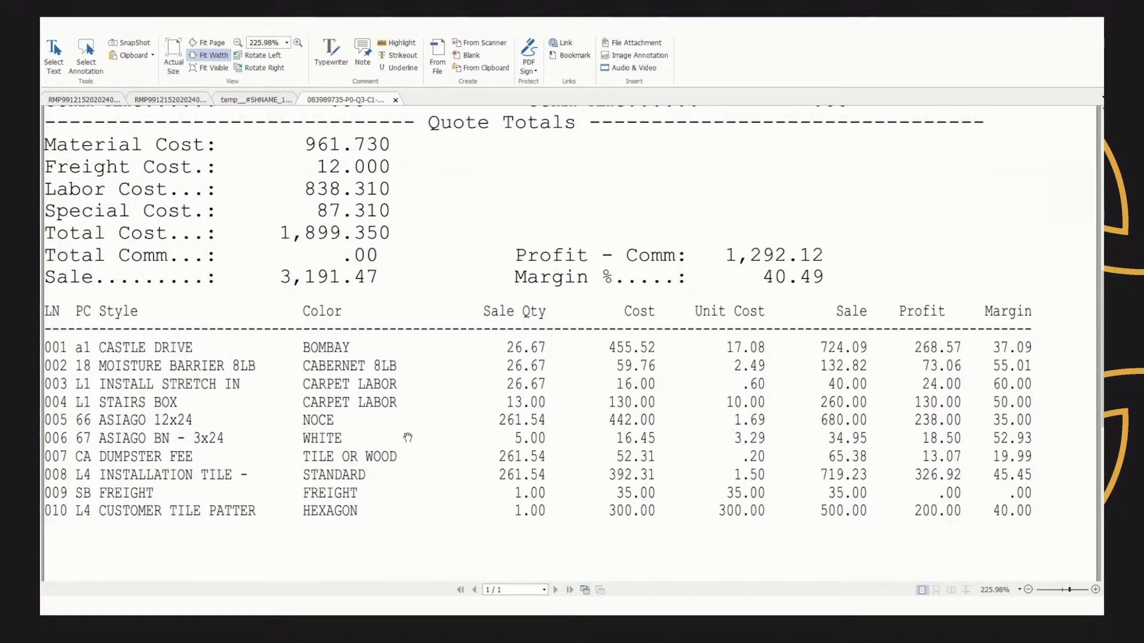
scroll(566, 363, down, 1)
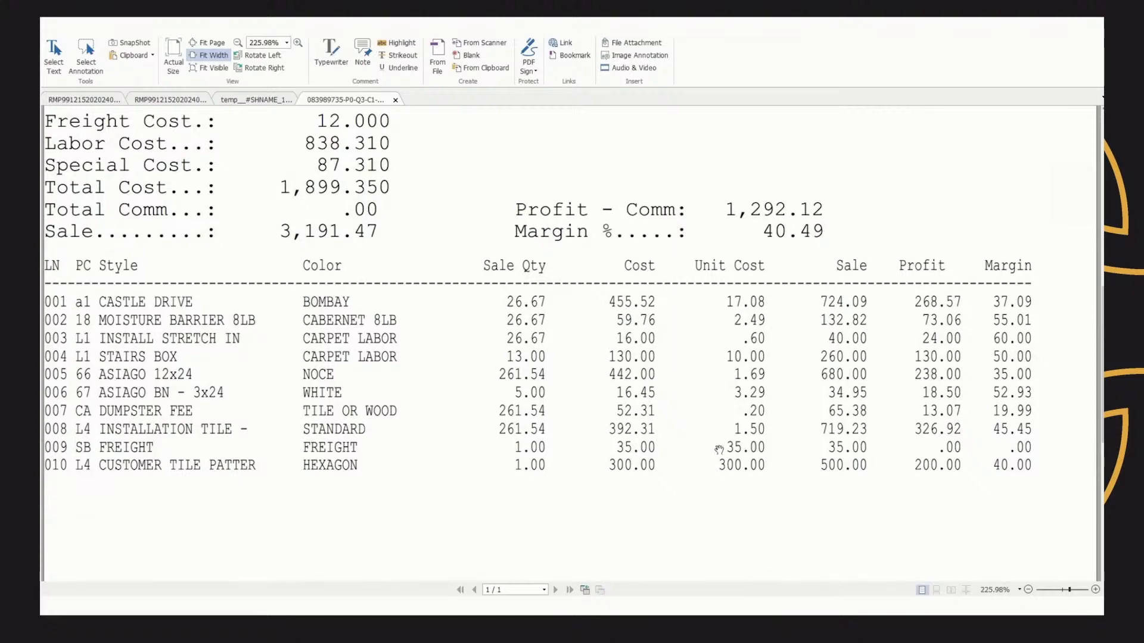
scroll(463, 497, down, 2)
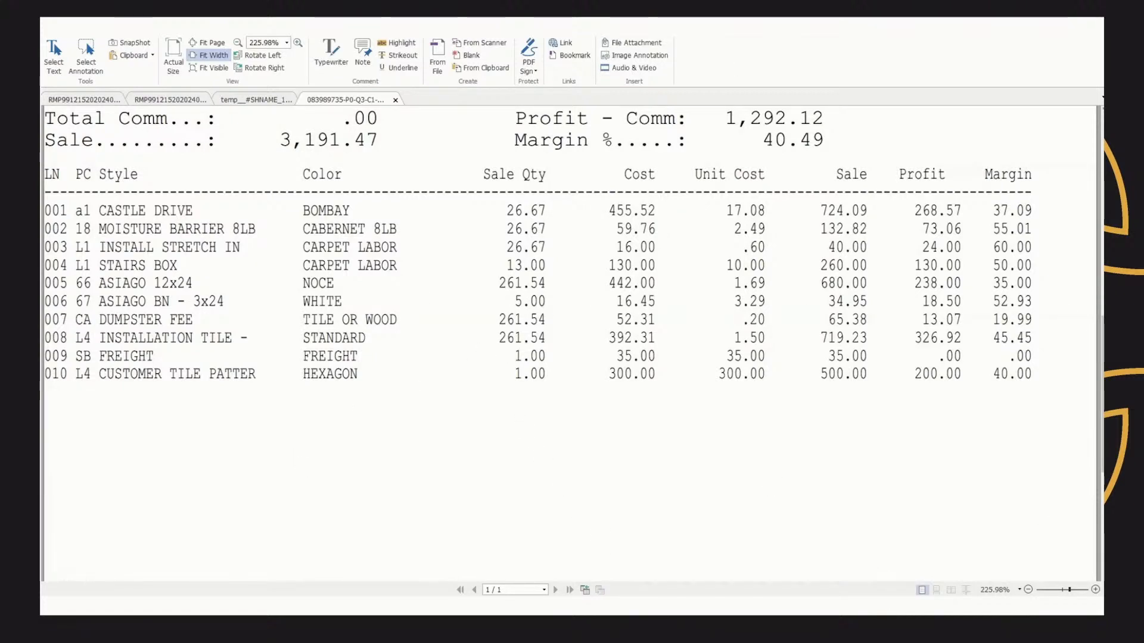
key(alt+F4)
key(alt+Tab)
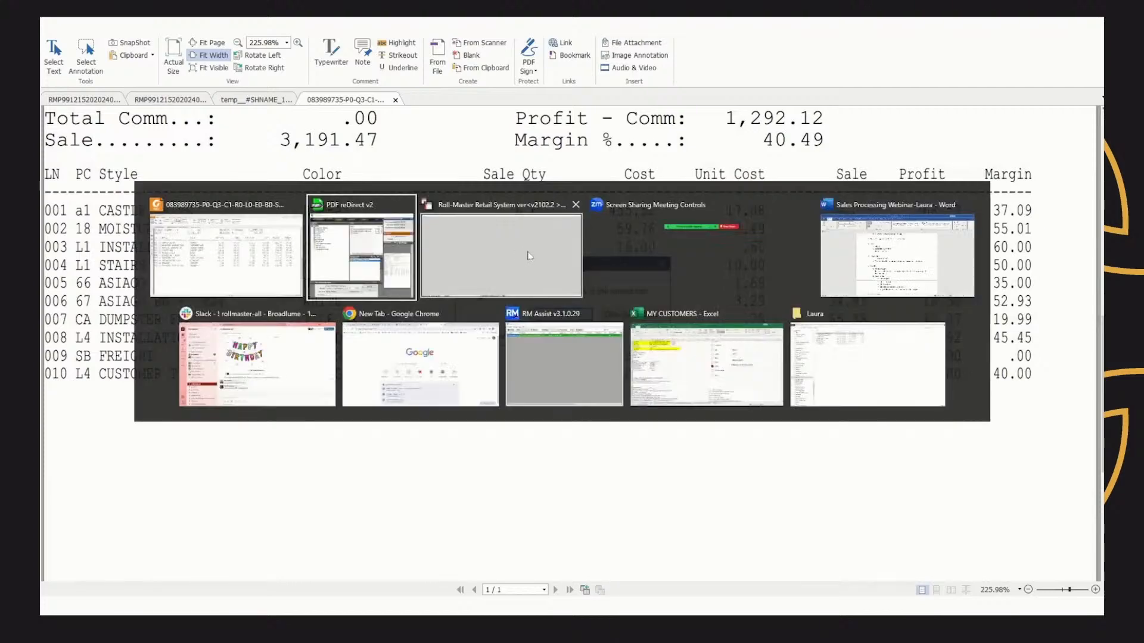
click(529, 255)
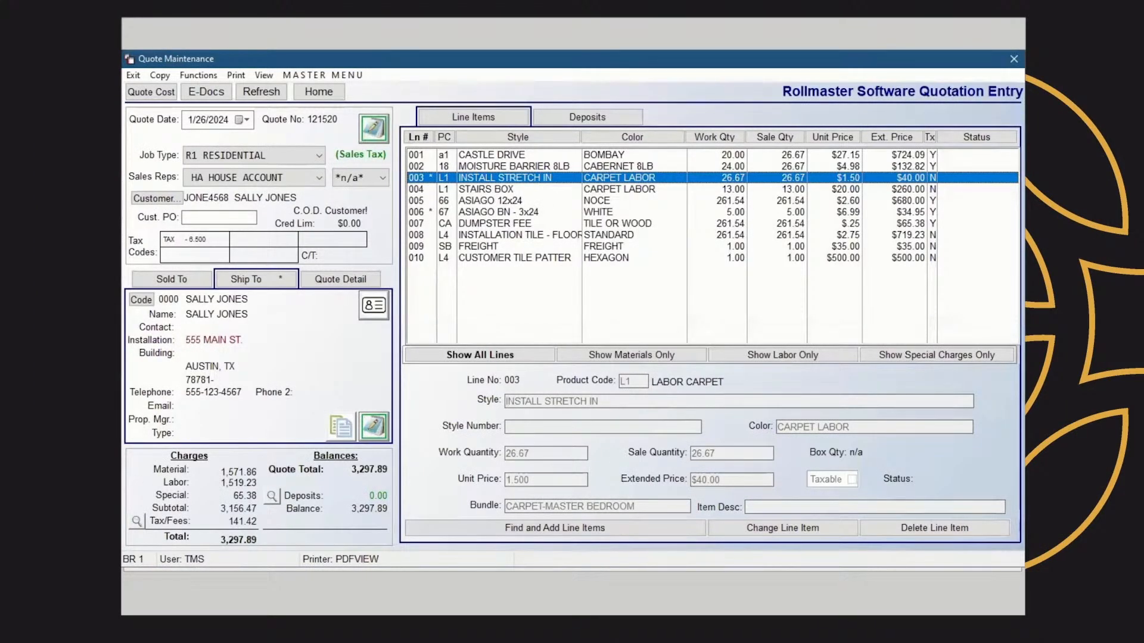
Attach Hardwood Care.pdf from the Documents 1 PDF folder to the quote as an e-document tagged General
click(213, 95)
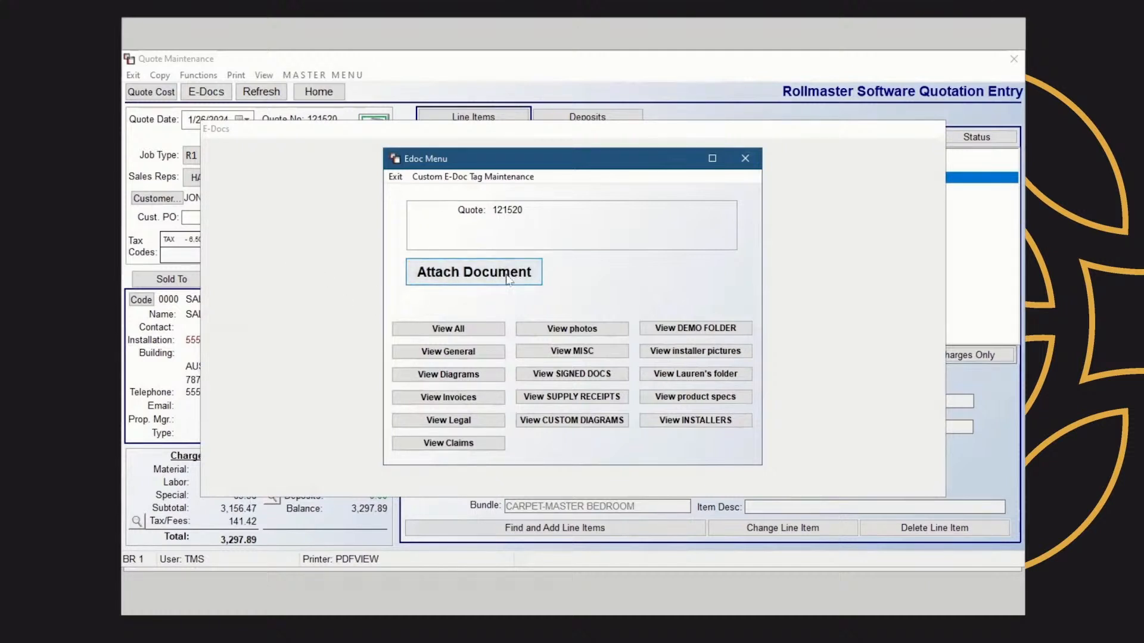
click(487, 279)
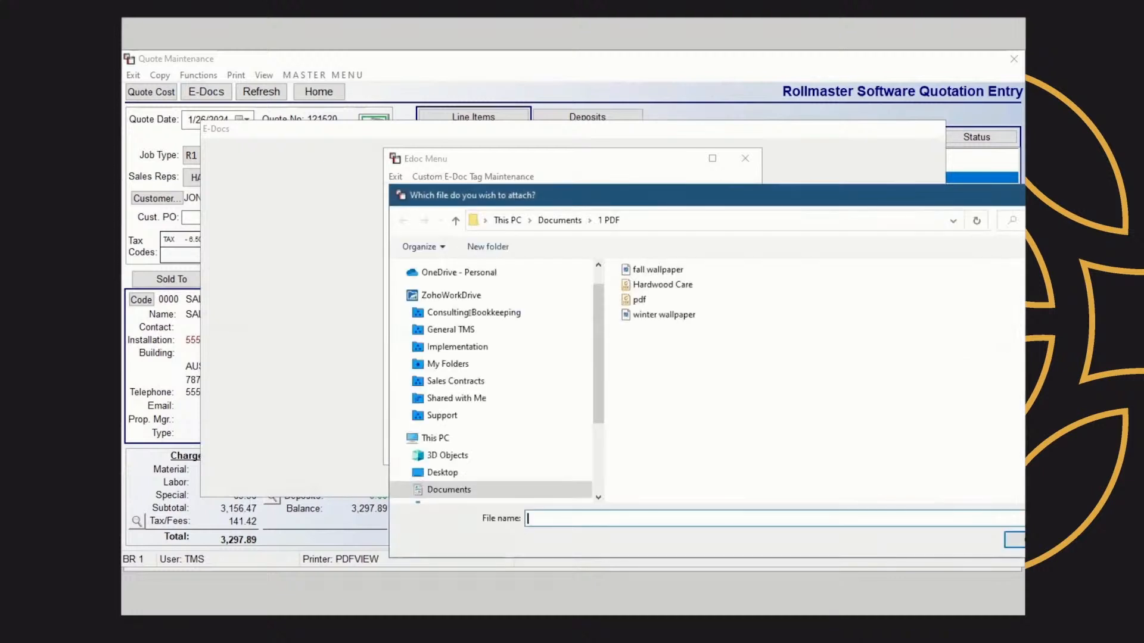
drag(597, 353, 597, 389)
click(449, 428)
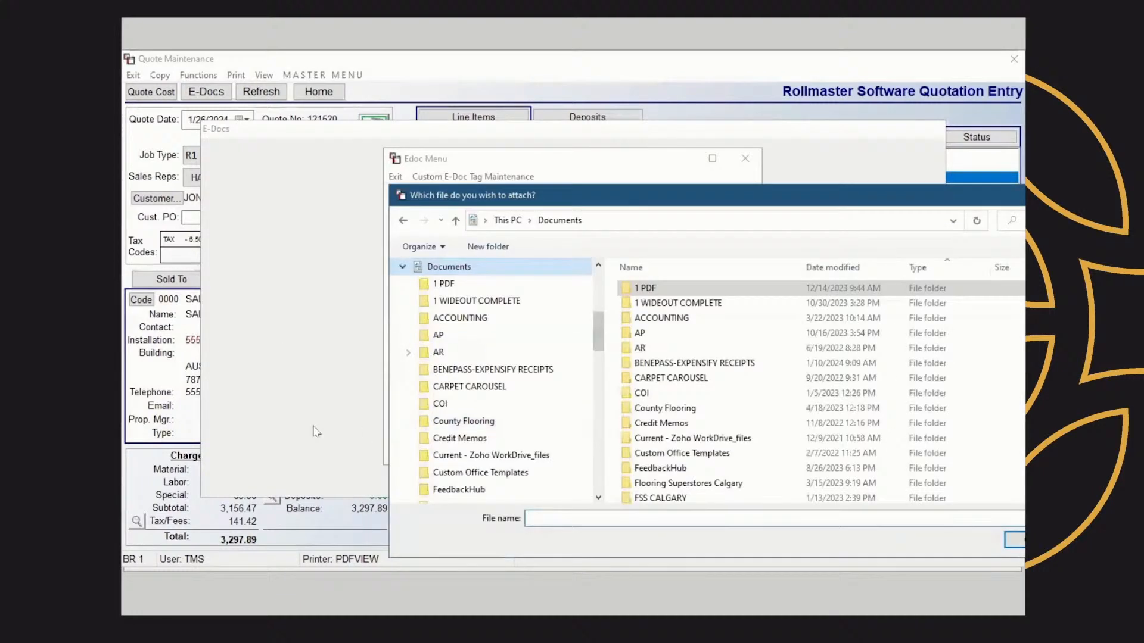
double_click(675, 290)
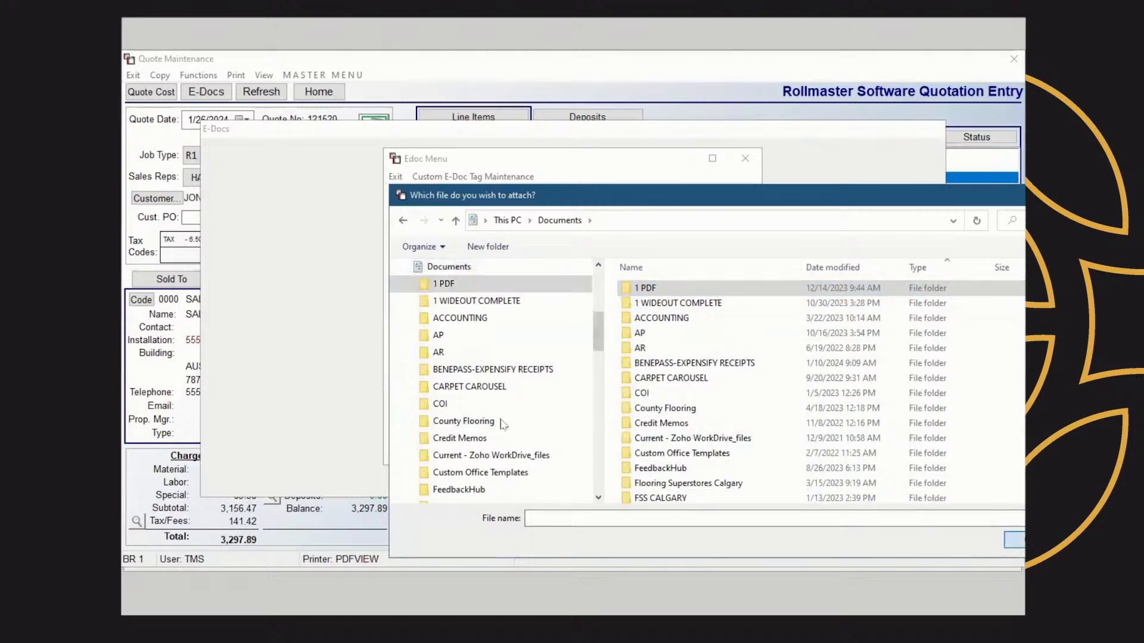
double_click(662, 285)
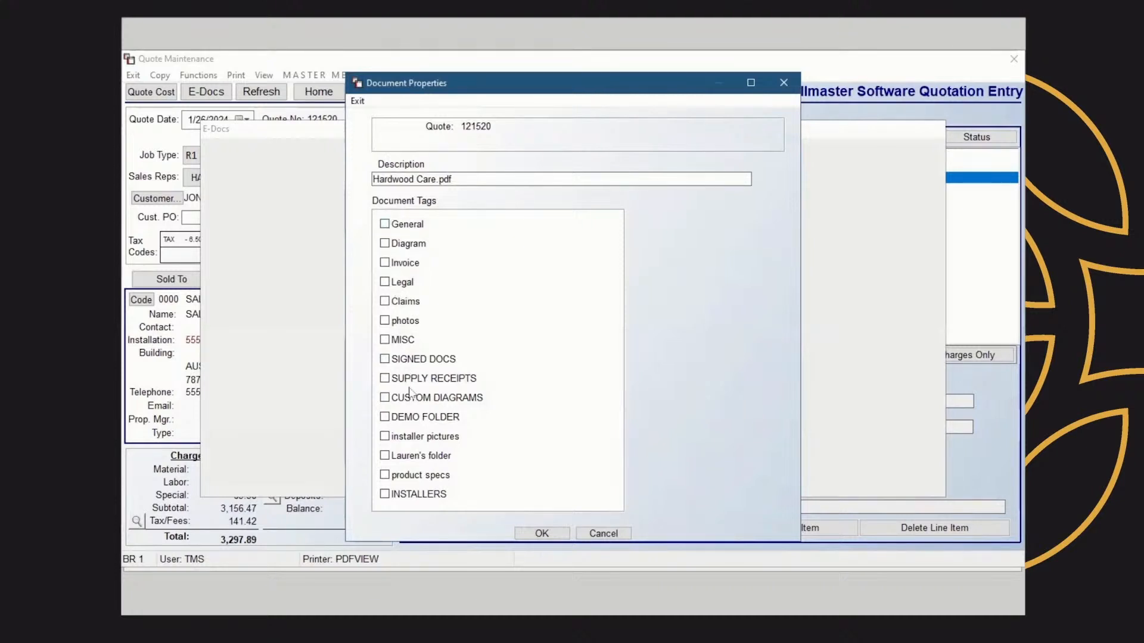
click(385, 225)
click(542, 533)
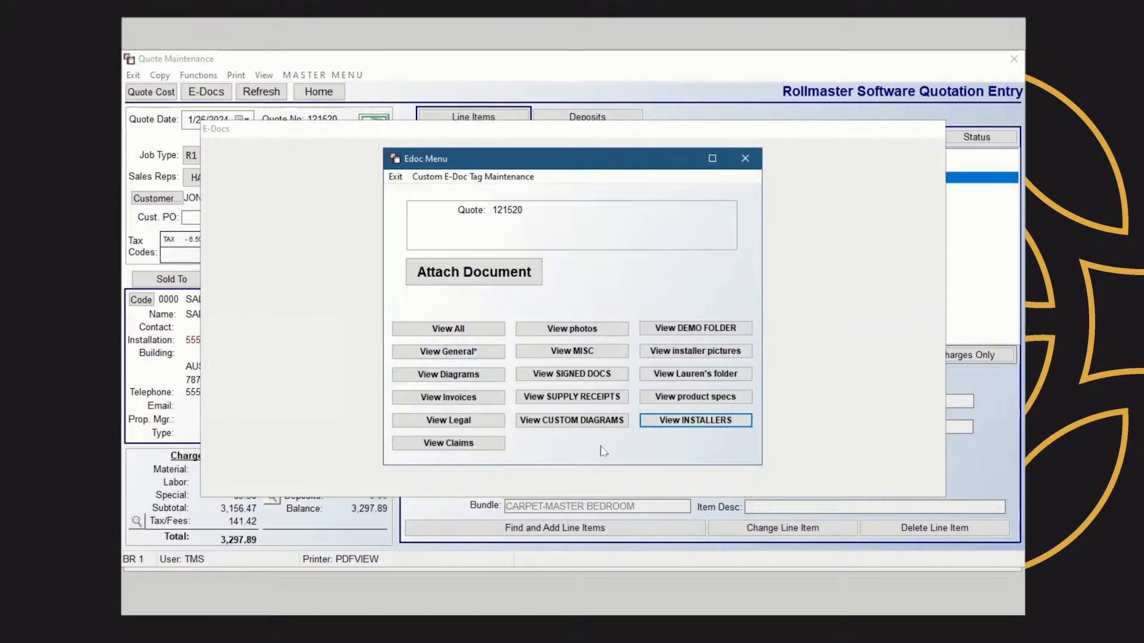
Open the custom e-doc tag maintenance list, then close it and the e-doc menu
click(483, 177)
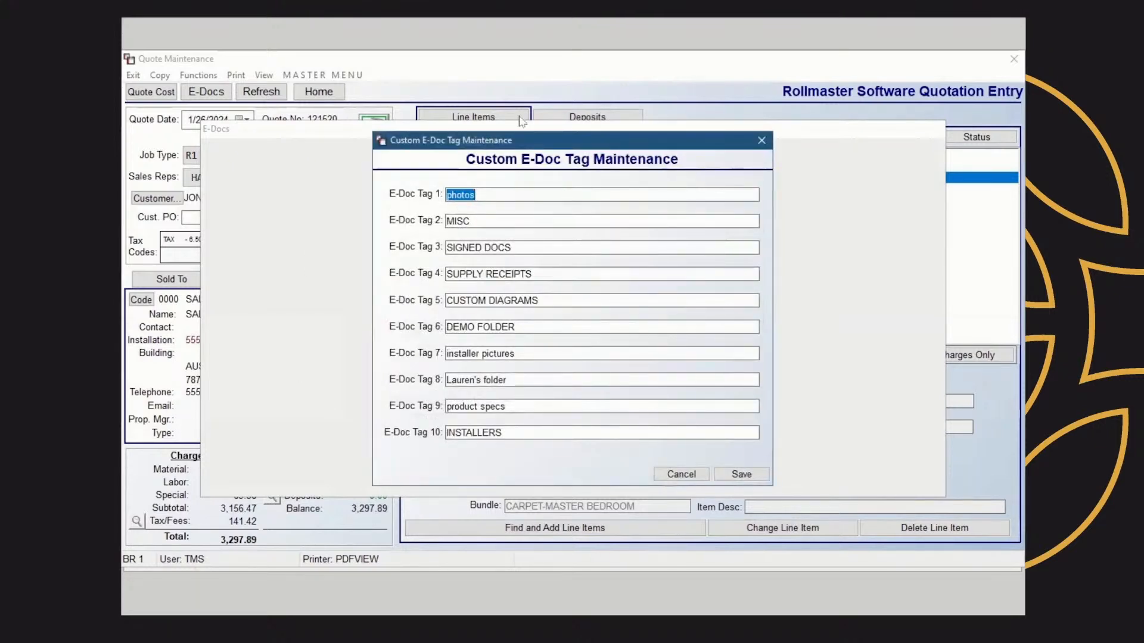
click(761, 141)
key(Escape)
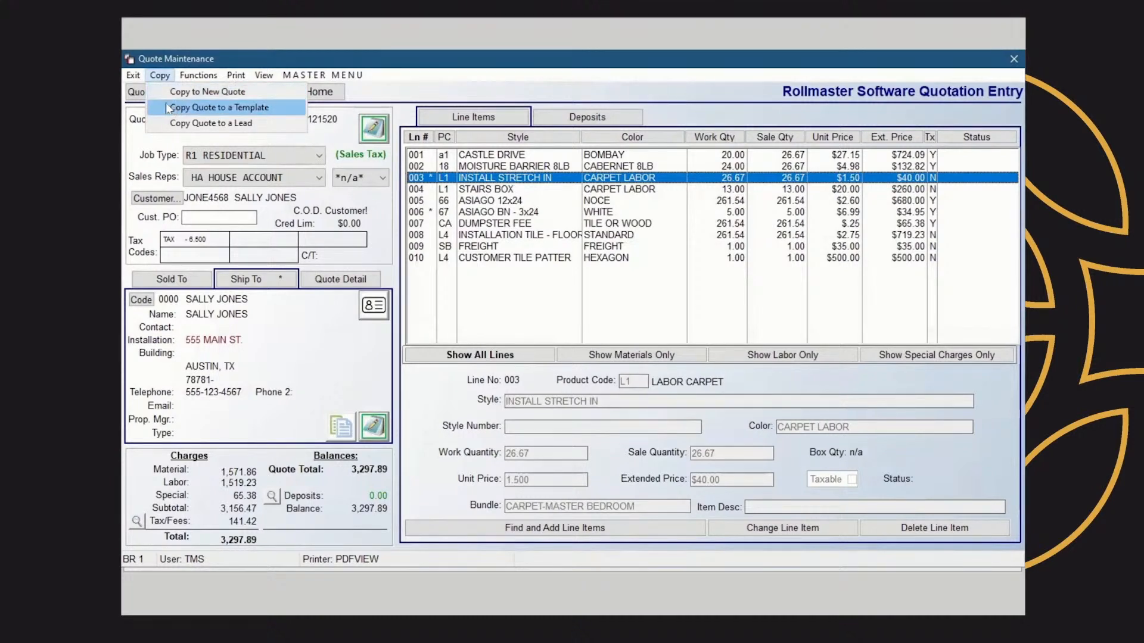
Open the quote's Cost Review and inspect the material and labor margin entries, closing each without editing
mouse_move(194, 80)
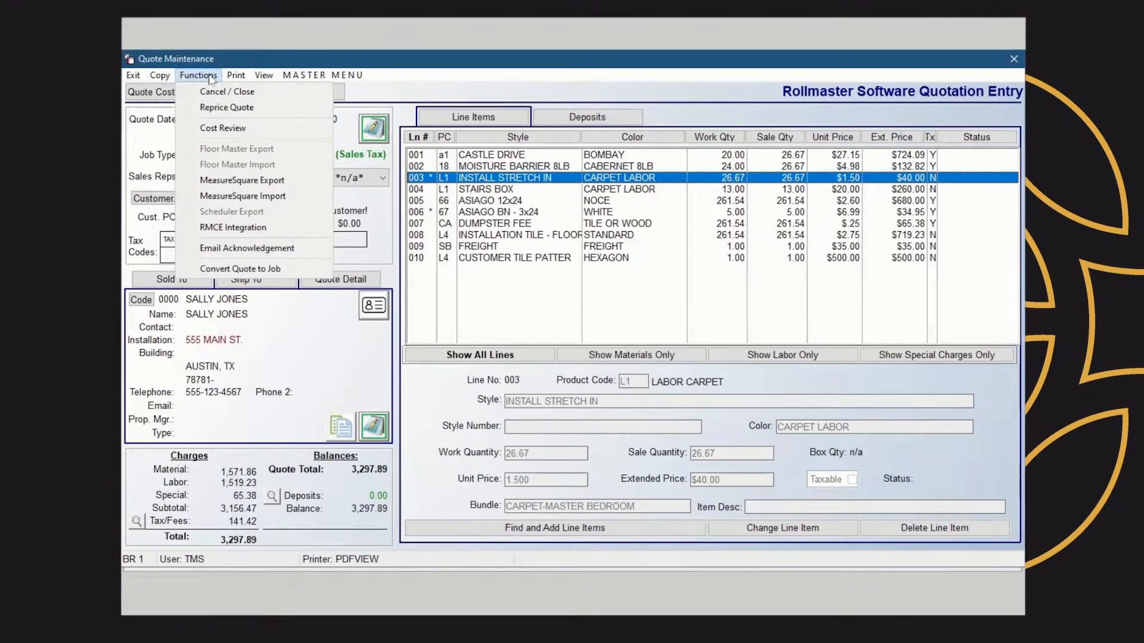
click(227, 131)
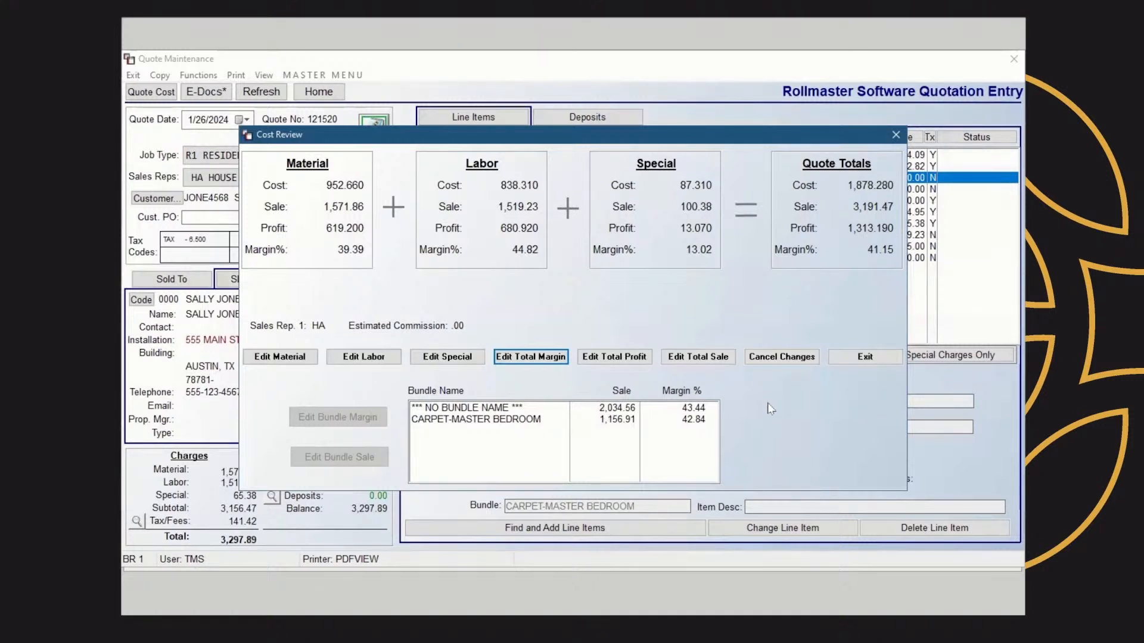
click(290, 363)
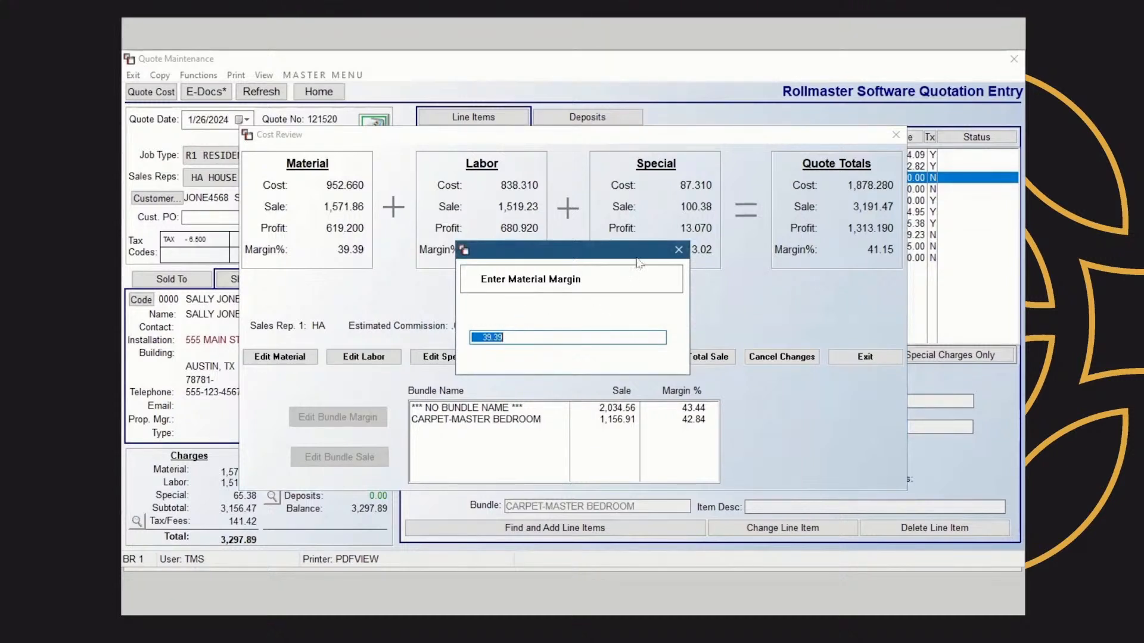
click(677, 249)
click(358, 359)
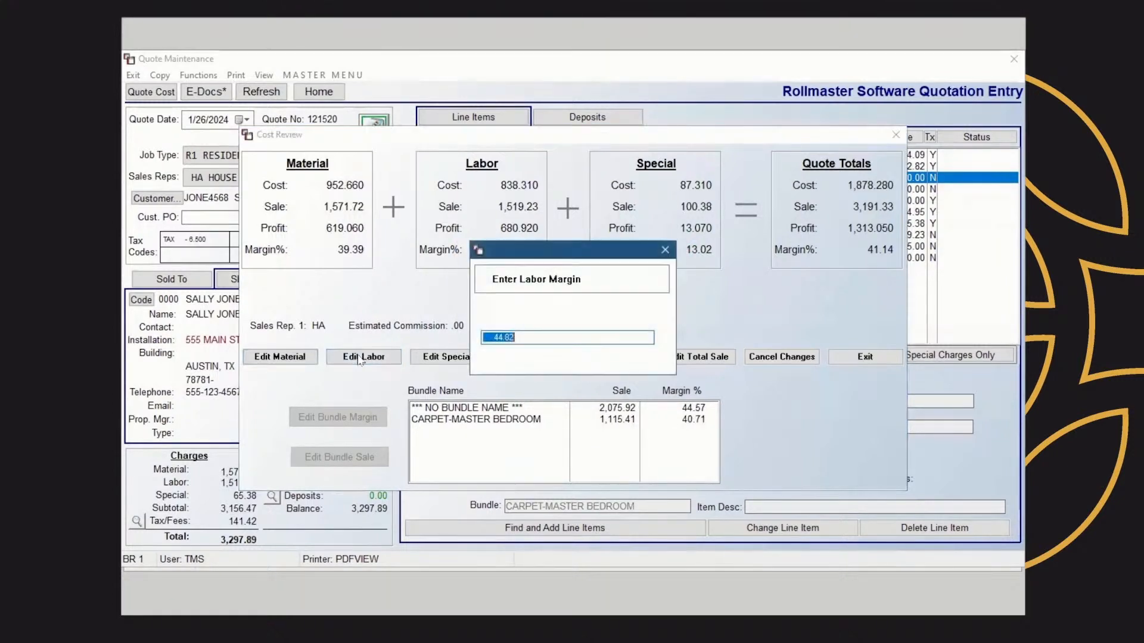
click(665, 250)
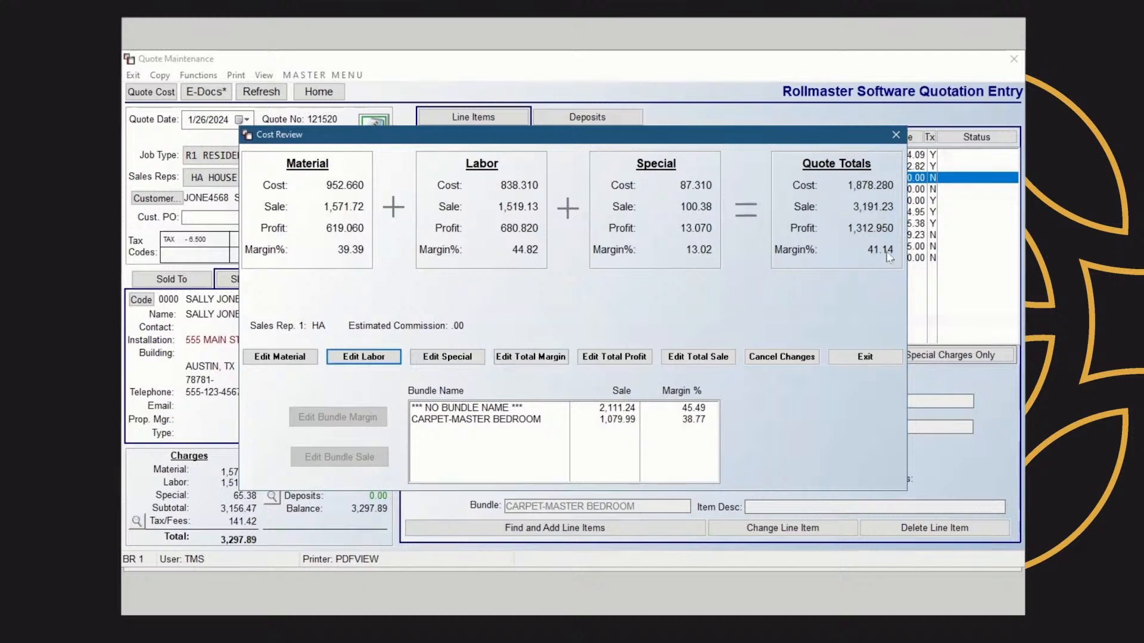
Set the quote's total margin to 38 in Cost Review
click(534, 365)
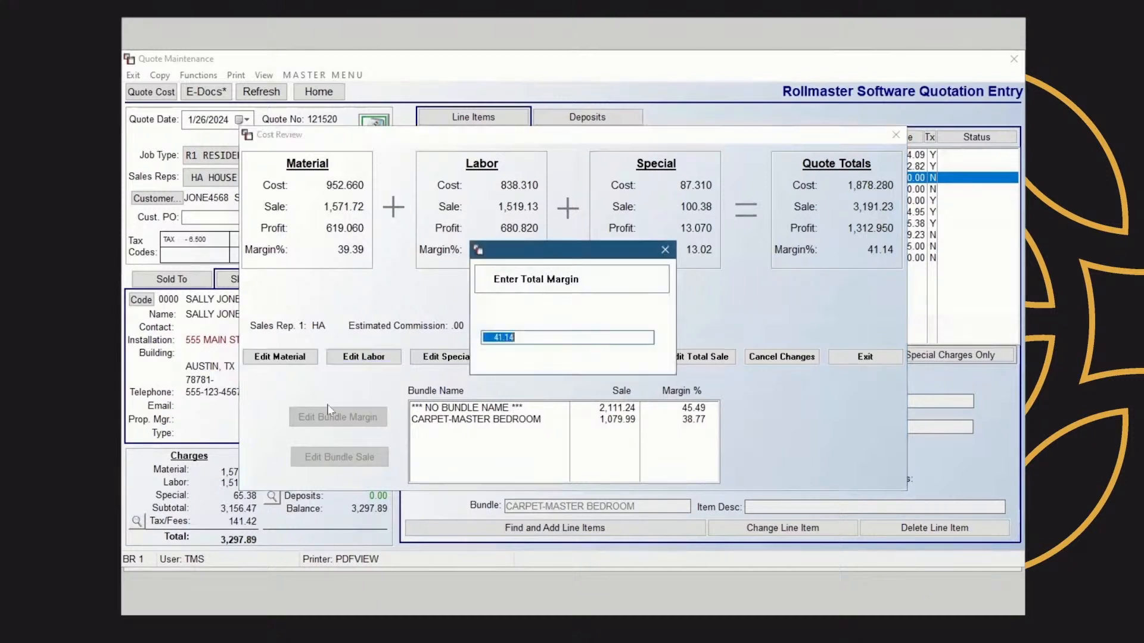
text(38.00)
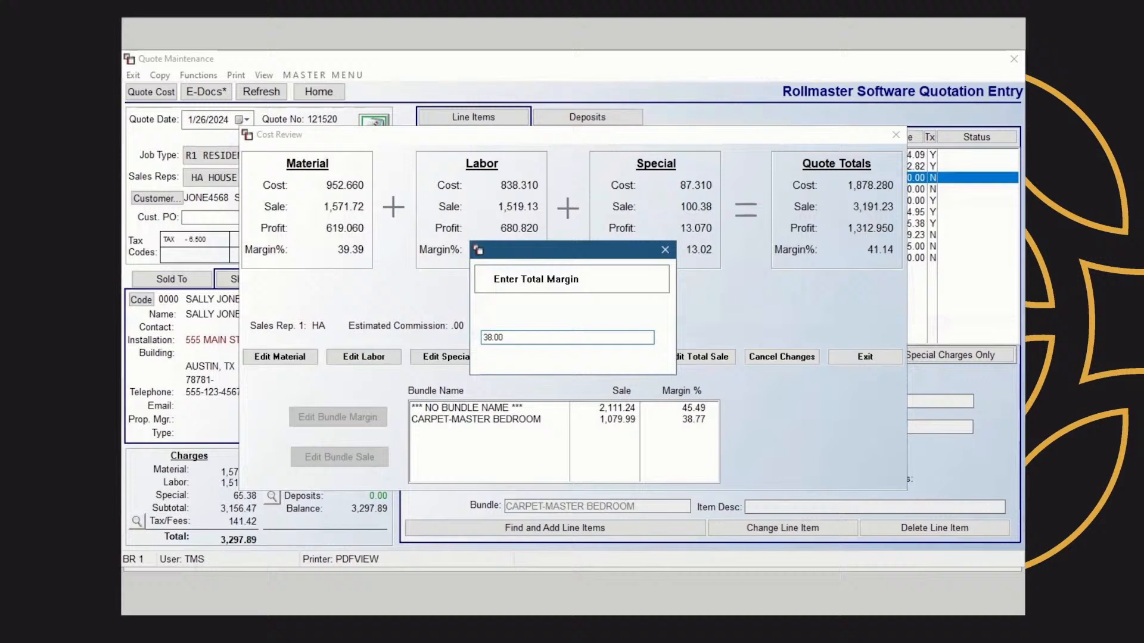
key(Return)
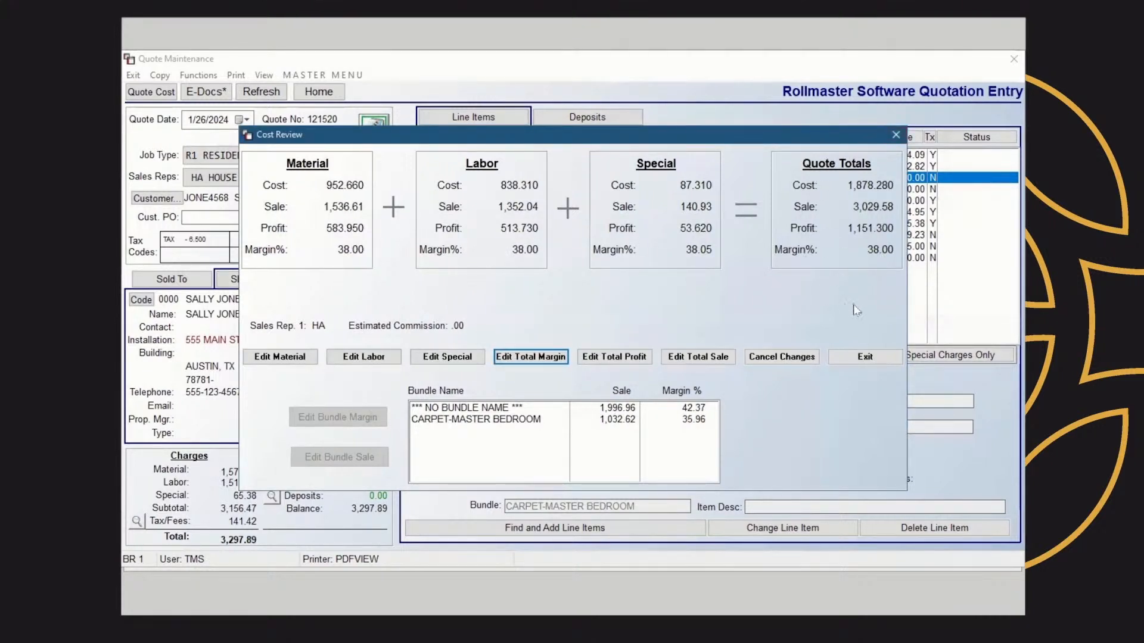
Open the total profit and total sale entries, closing each without changes
click(633, 358)
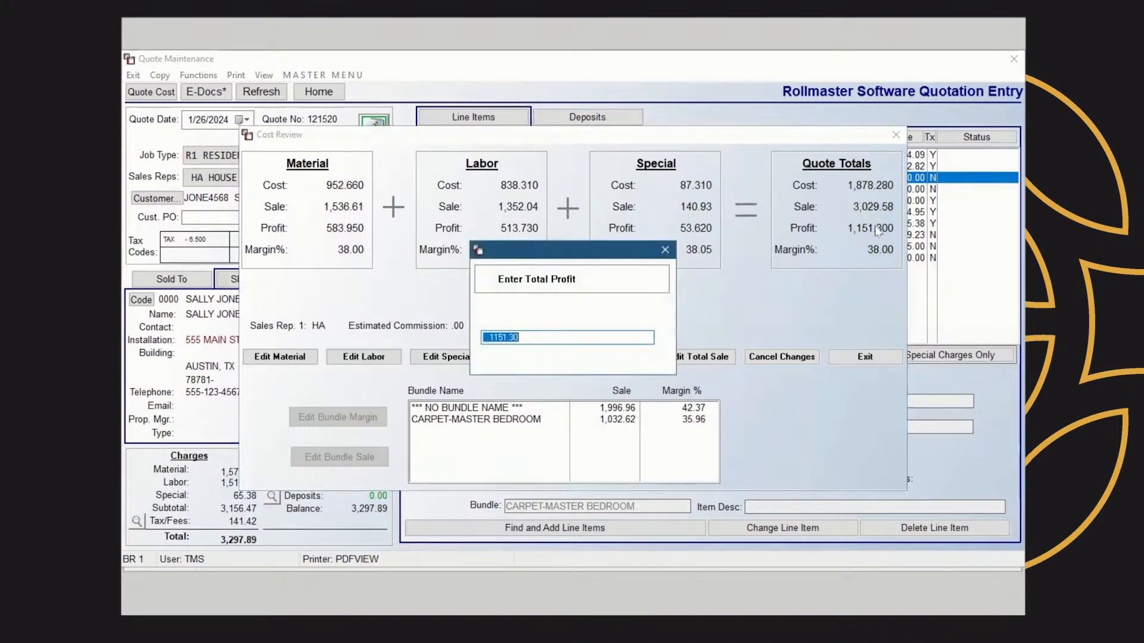
click(665, 251)
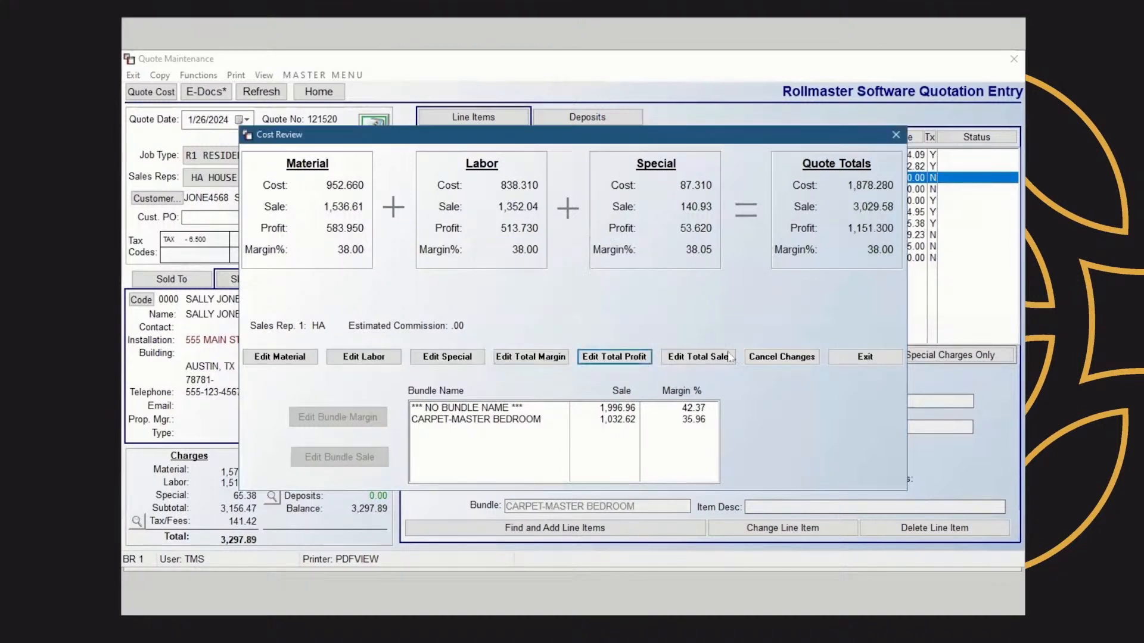
click(707, 357)
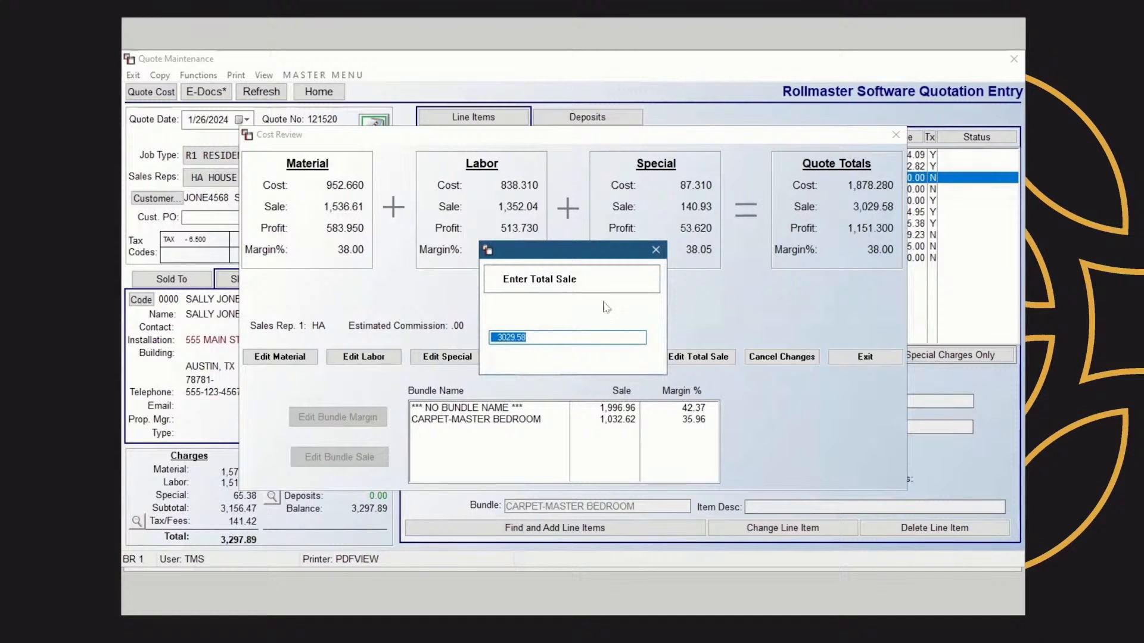
click(656, 252)
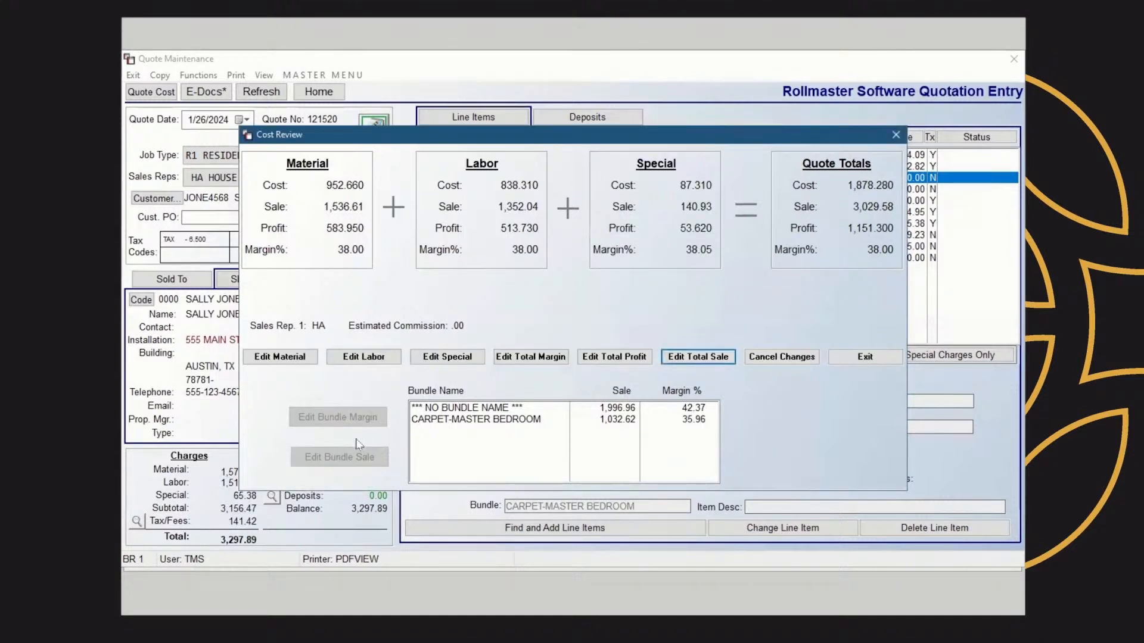
Open the bundle margin entry for the CARPET-MASTER BEDROOM bundle without changing it, then exit Cost Review
click(475, 422)
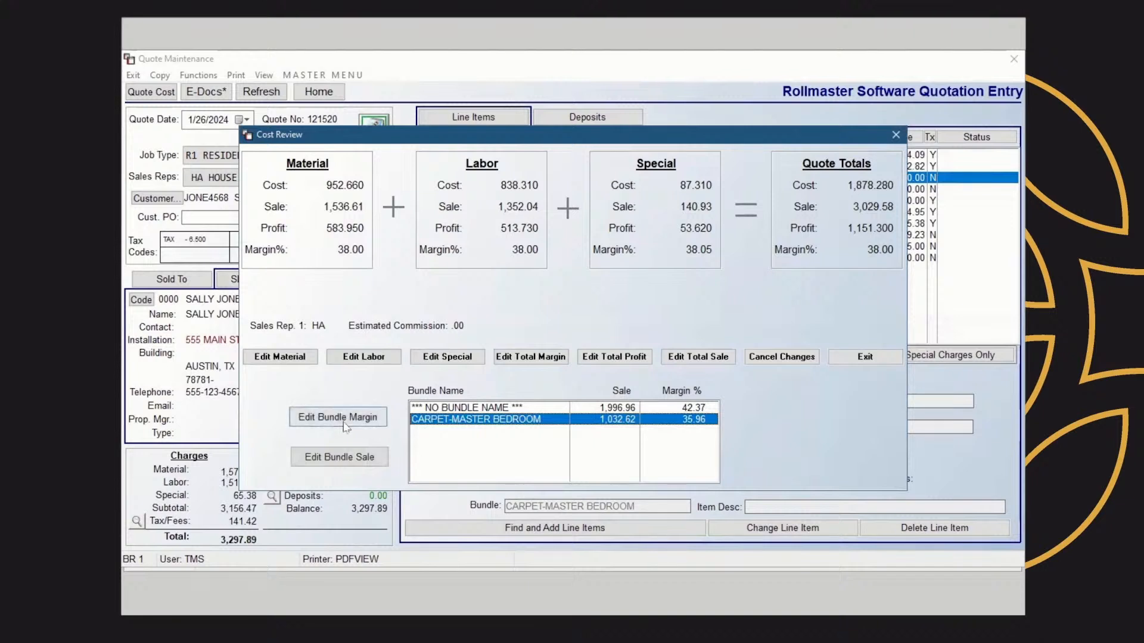
click(350, 419)
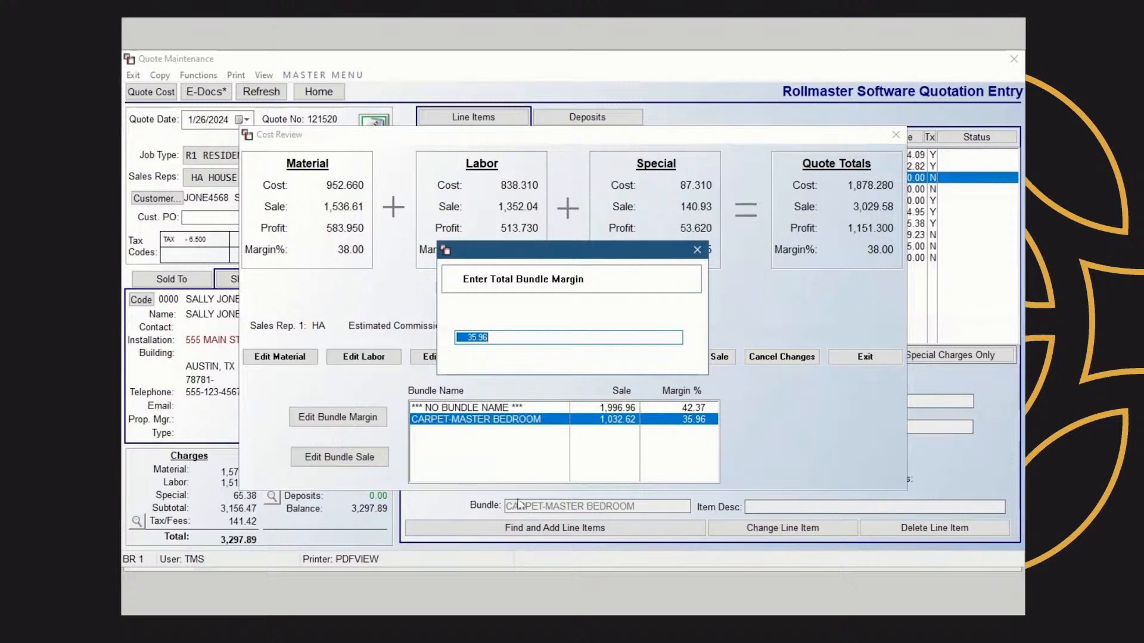
click(697, 250)
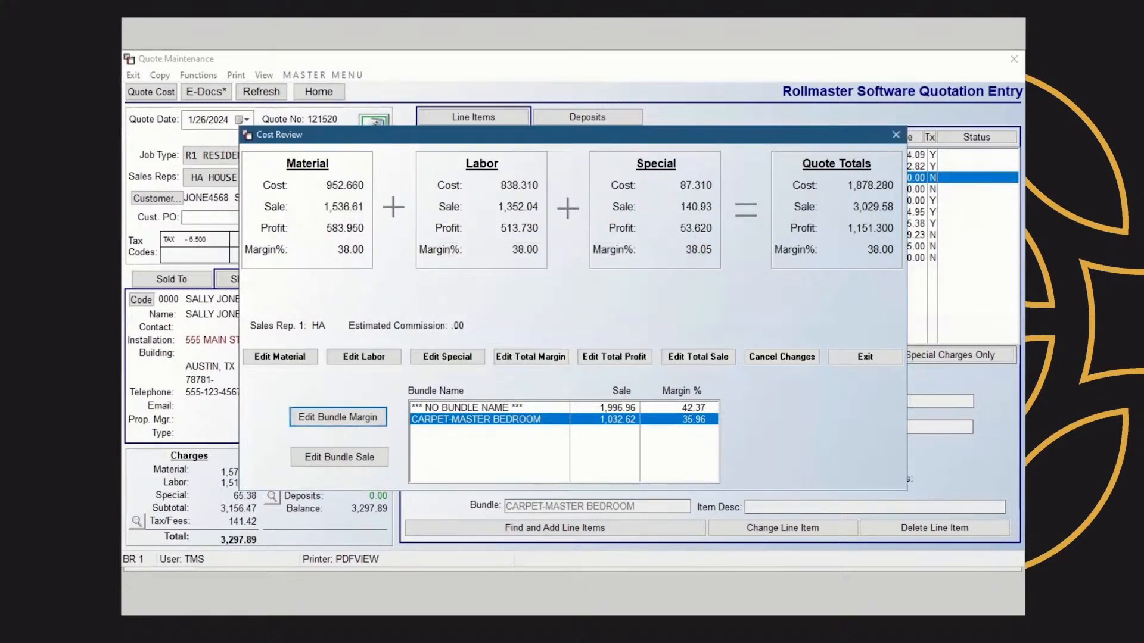
click(895, 135)
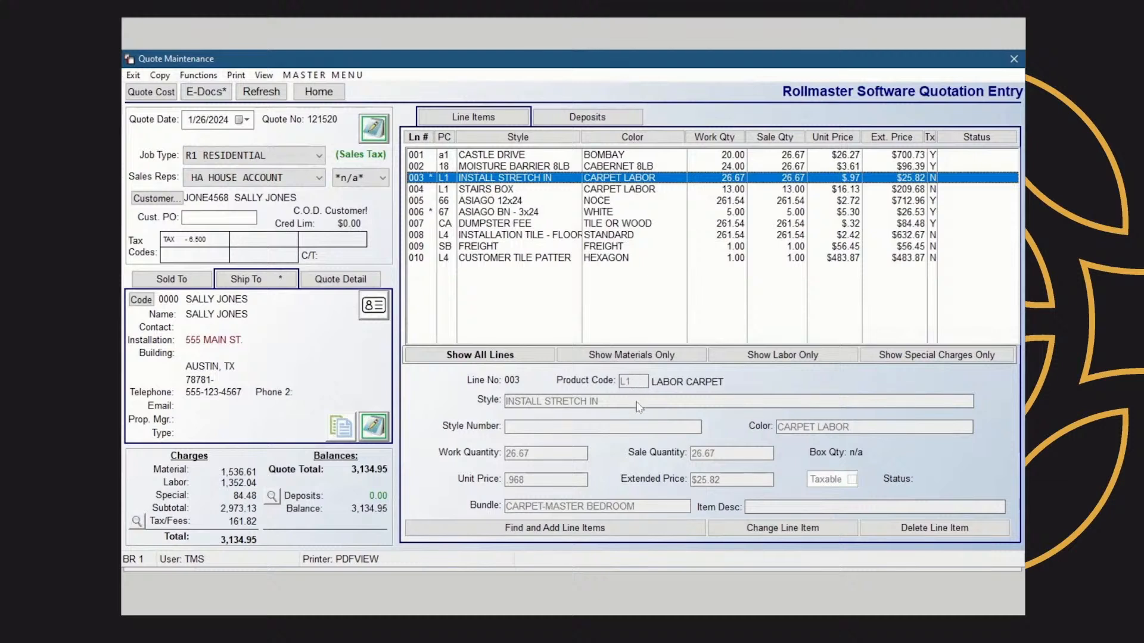
click(206, 79)
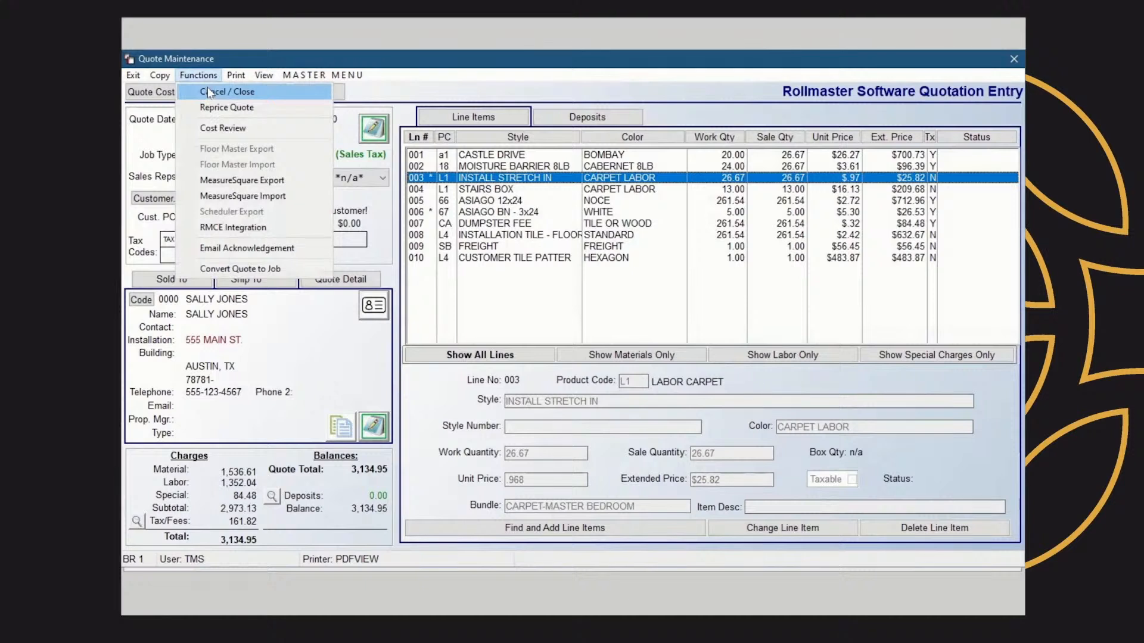
key(Escape)
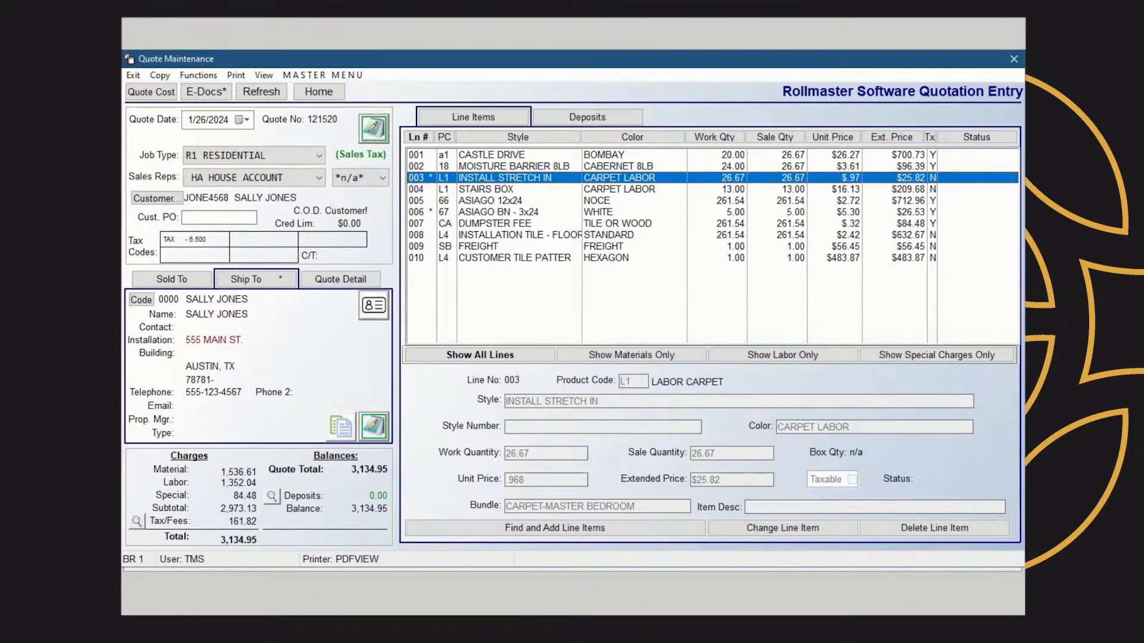
click(199, 76)
mouse_move(233, 82)
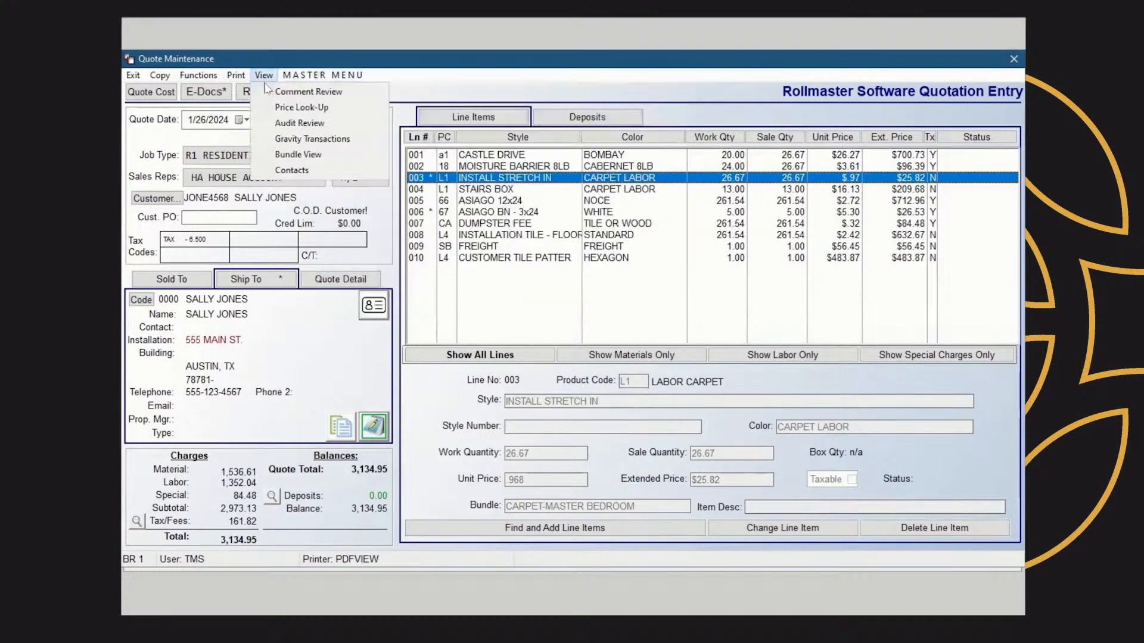
Open Comment Review for the quote and inspect the line comments, opening the line 003 comment and closing everything without edits
click(275, 97)
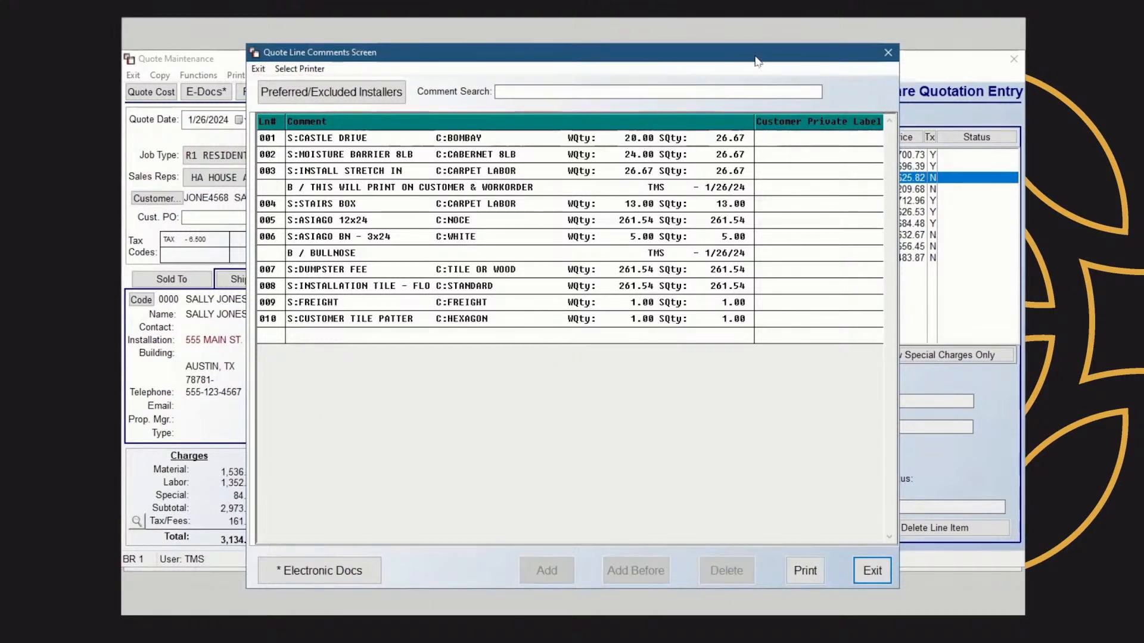
drag(749, 57, 427, 110)
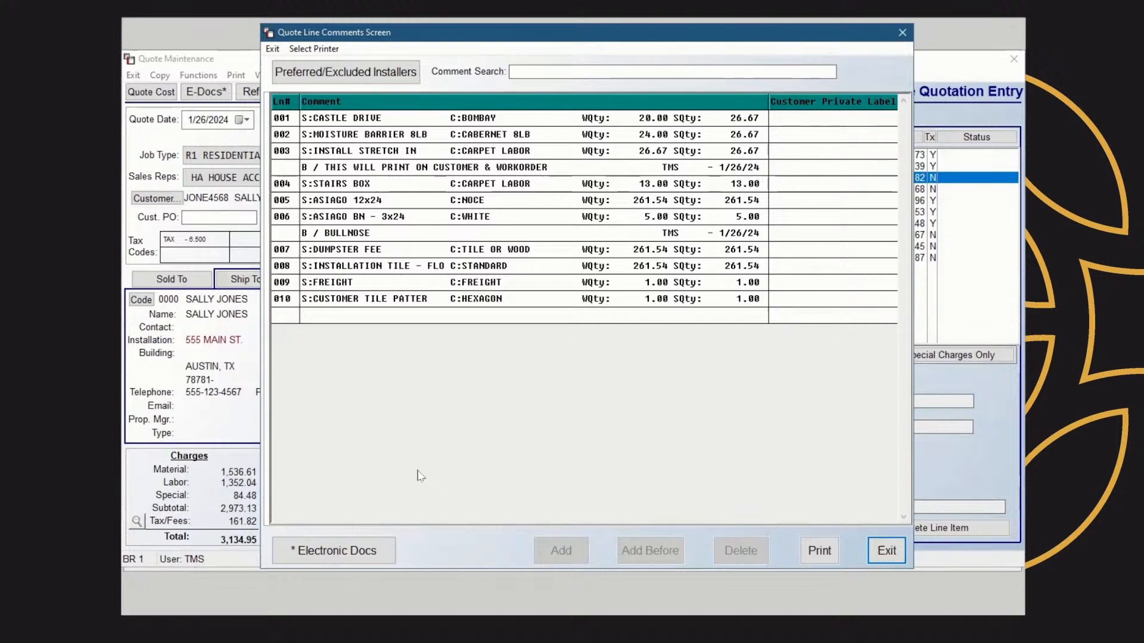
click(279, 137)
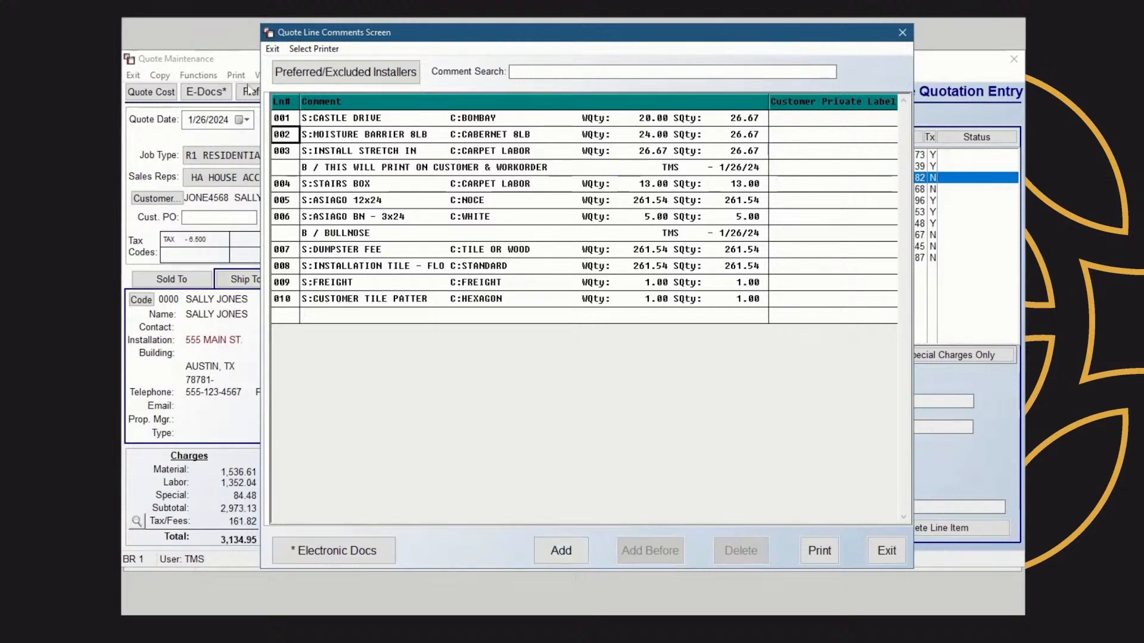
click(278, 120)
click(362, 120)
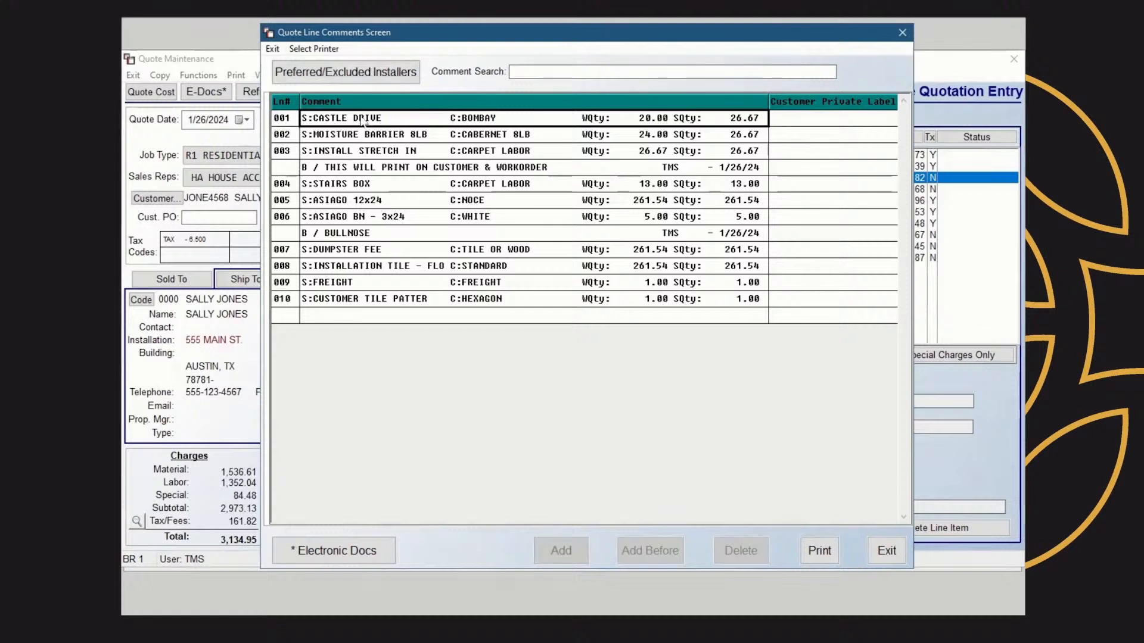
click(293, 121)
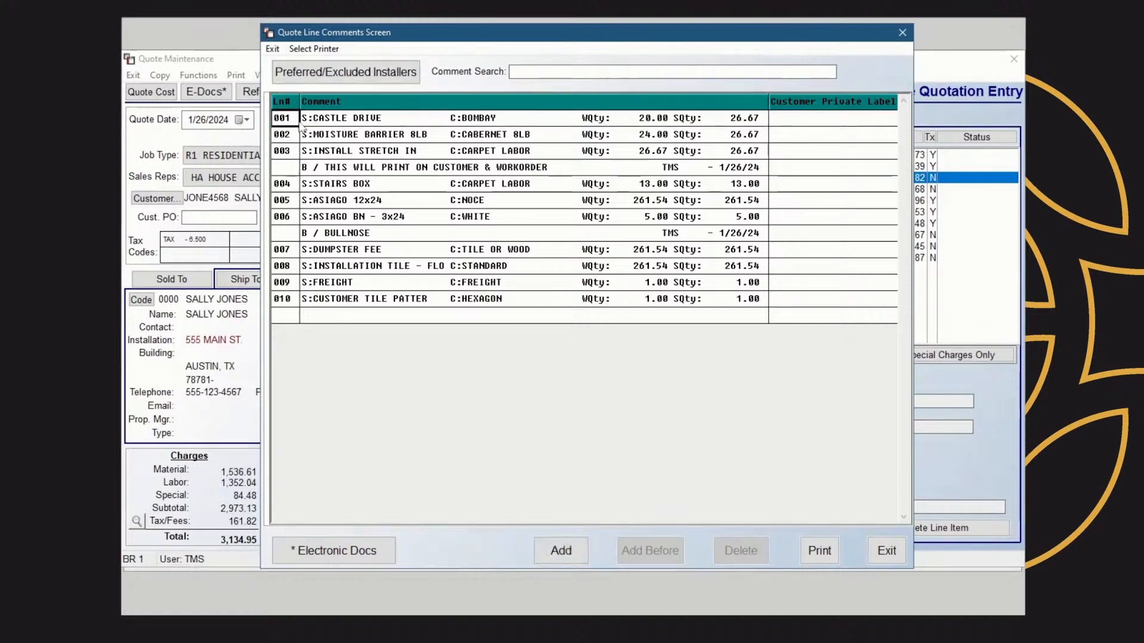
click(283, 154)
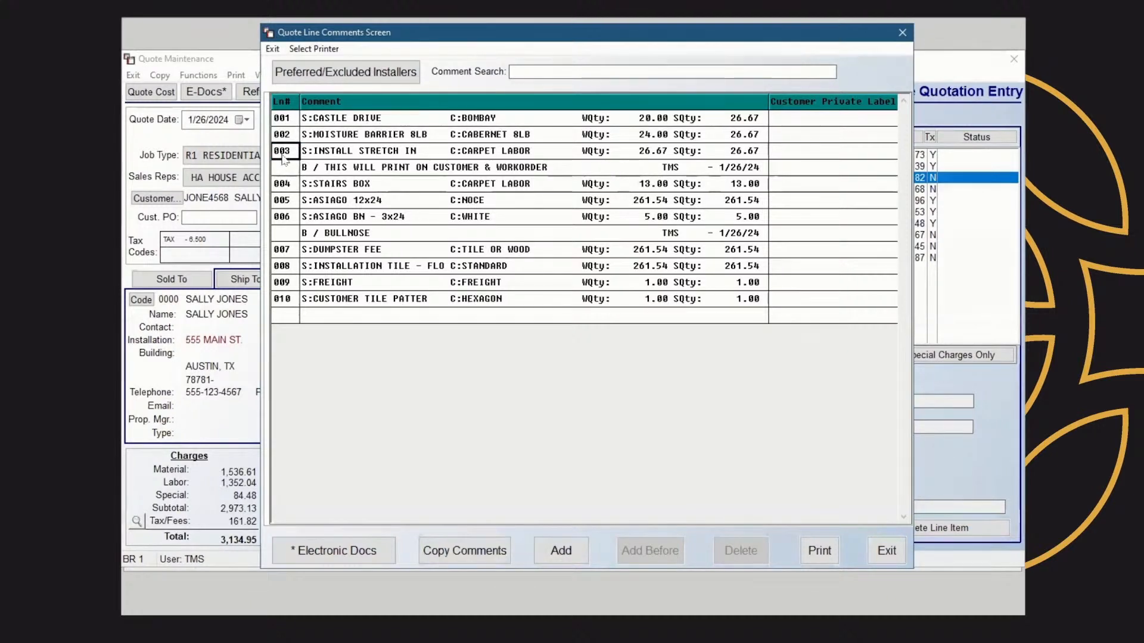
double_click(333, 173)
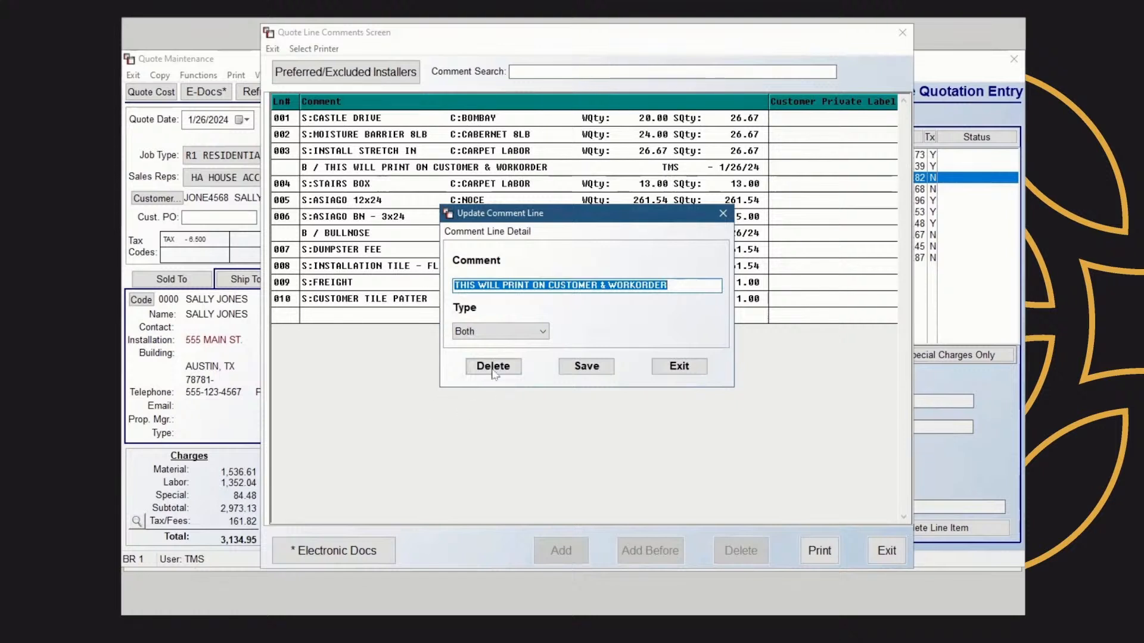
click(723, 214)
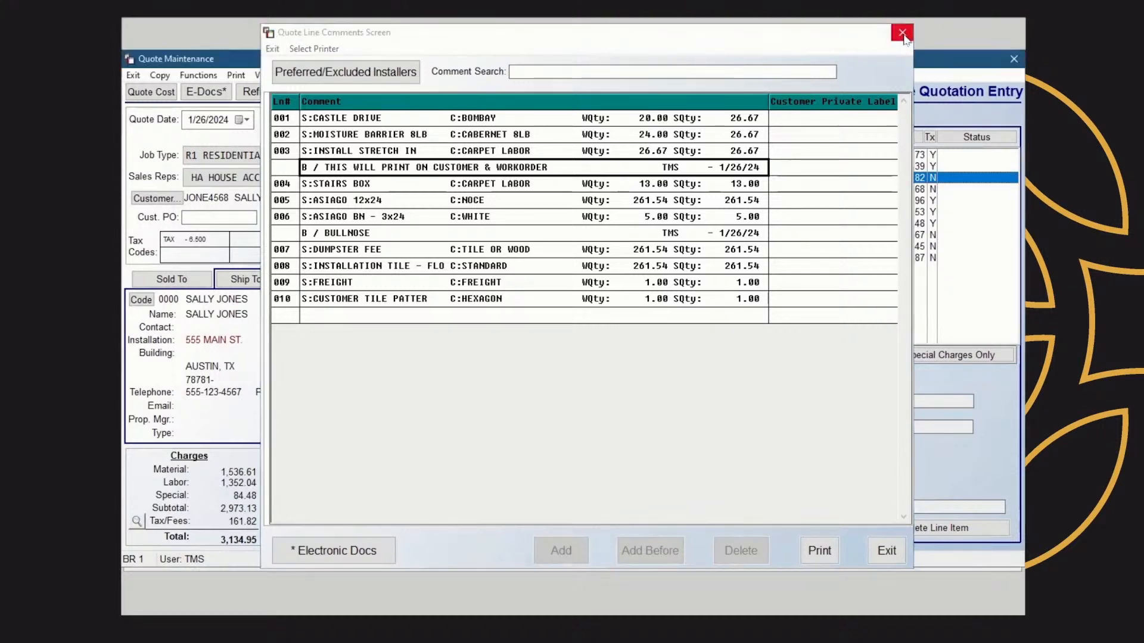
click(902, 34)
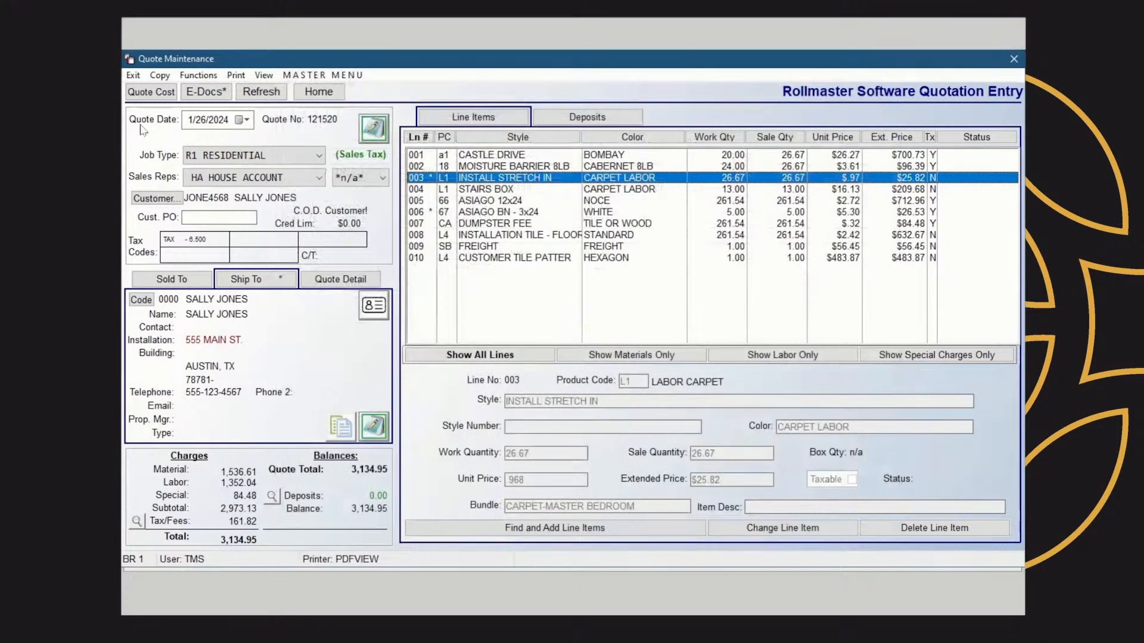
Use Price Look-Up to find CARPET styles and view the pricing table for style 710X8, then close the lookup
click(262, 75)
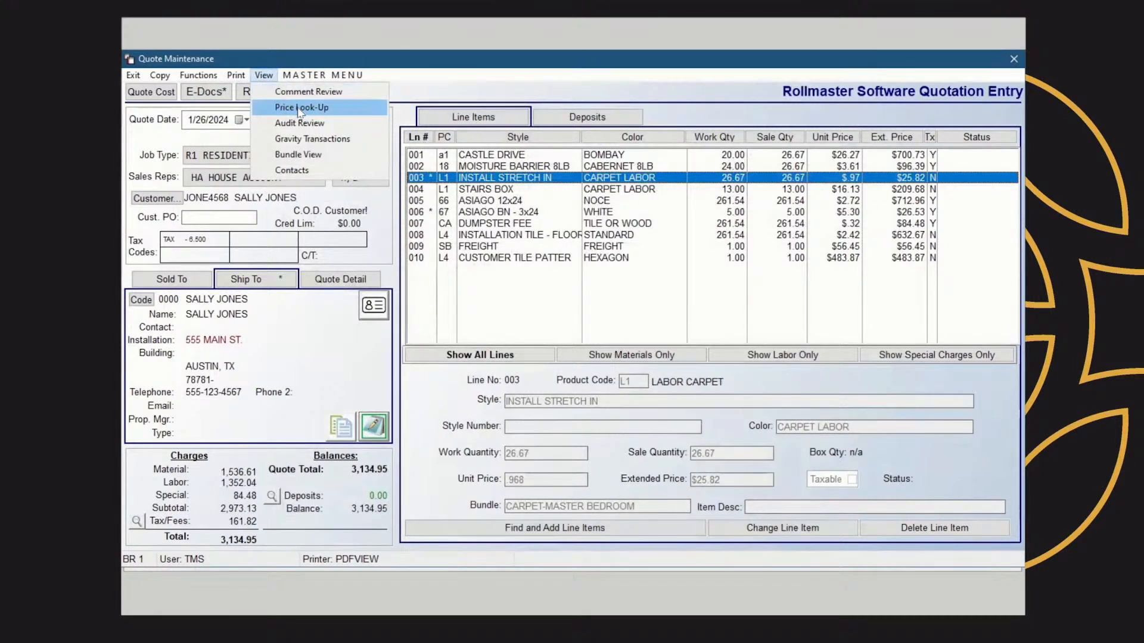
click(332, 112)
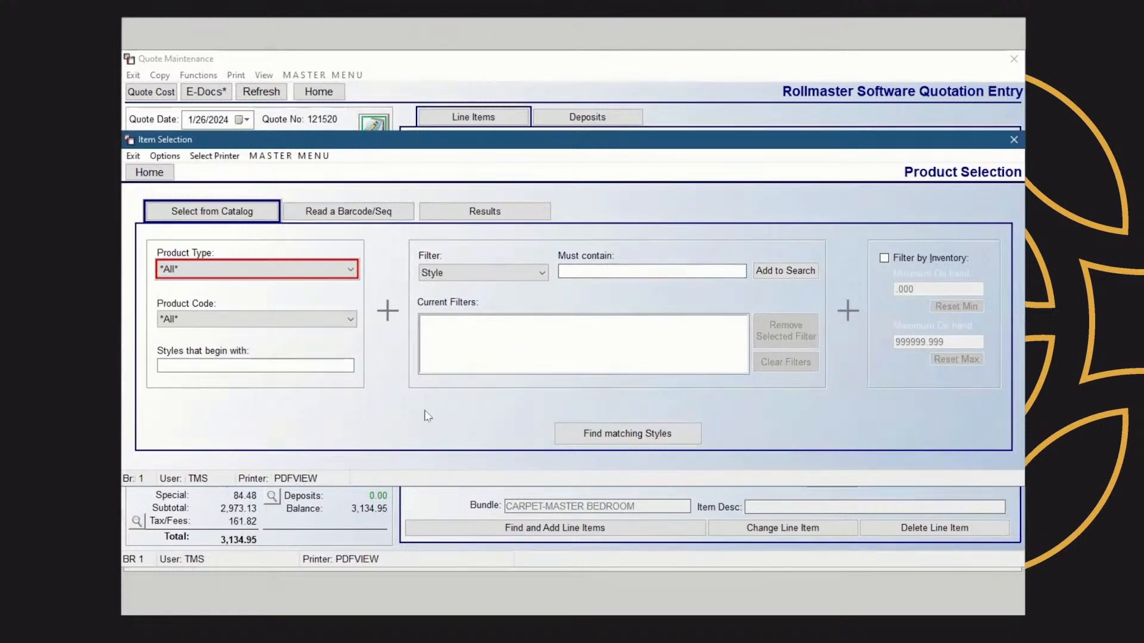
click(350, 270)
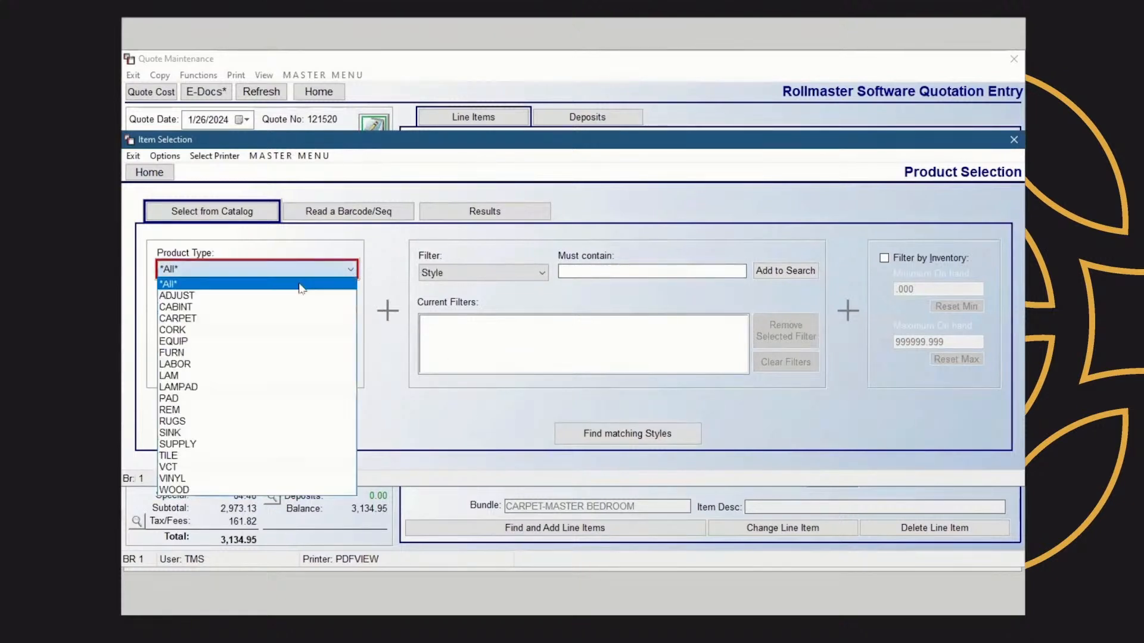
click(203, 320)
click(622, 441)
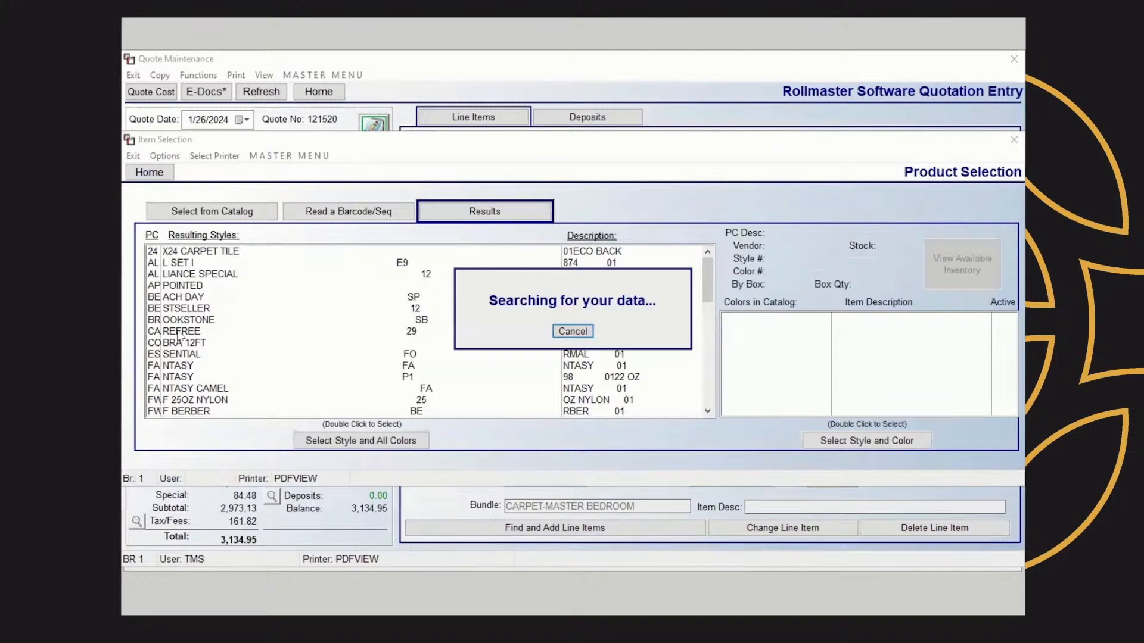
click(189, 333)
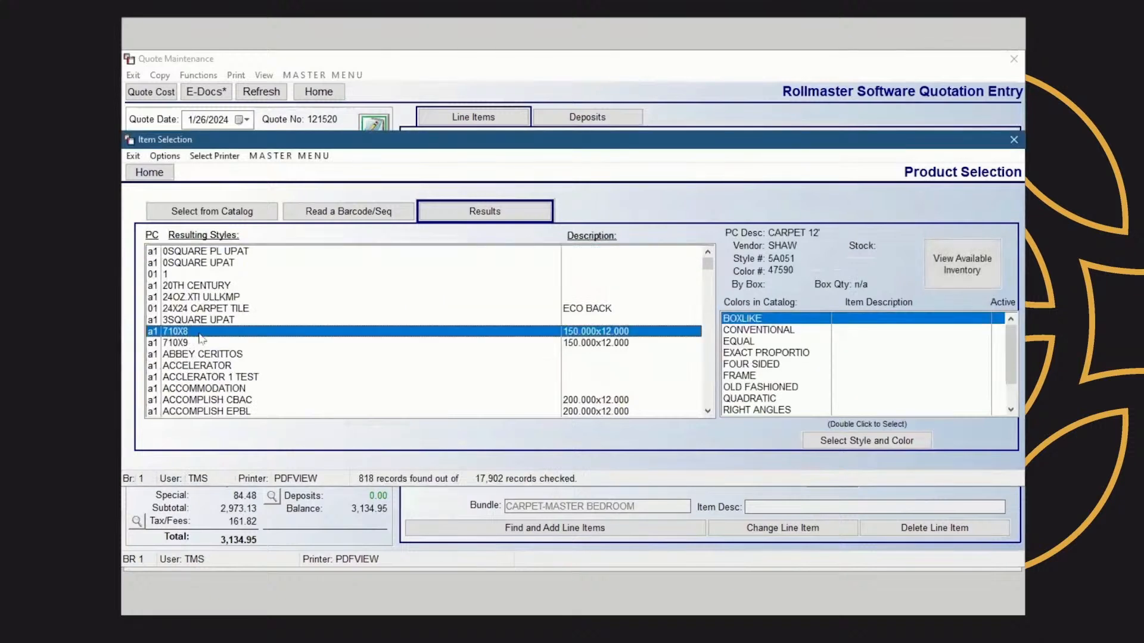
click(856, 442)
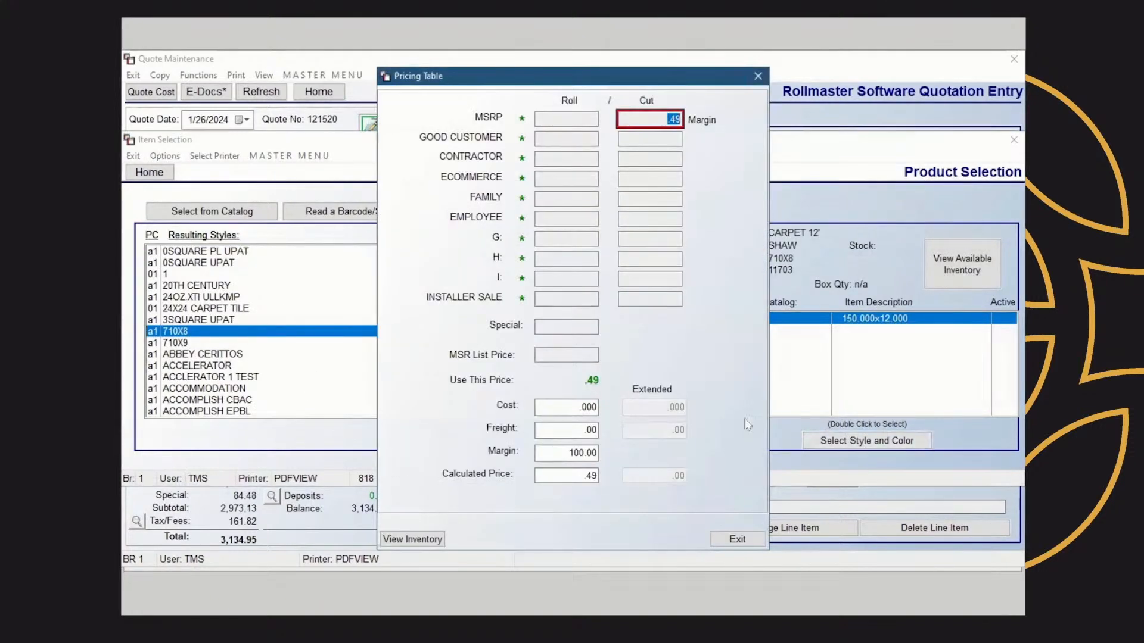
click(757, 75)
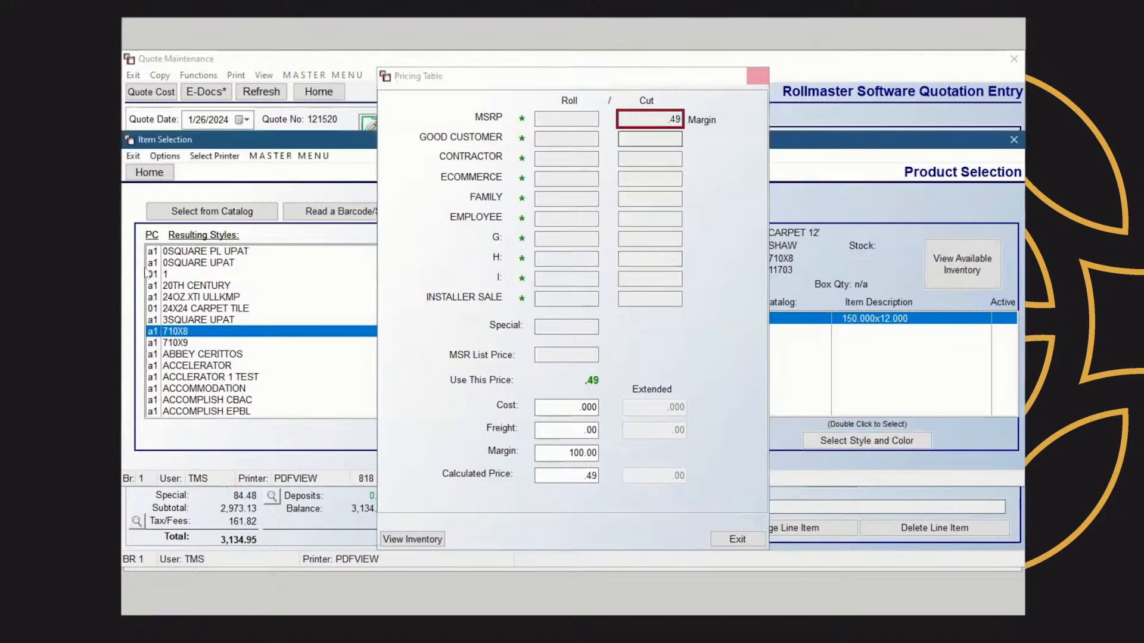
click(225, 211)
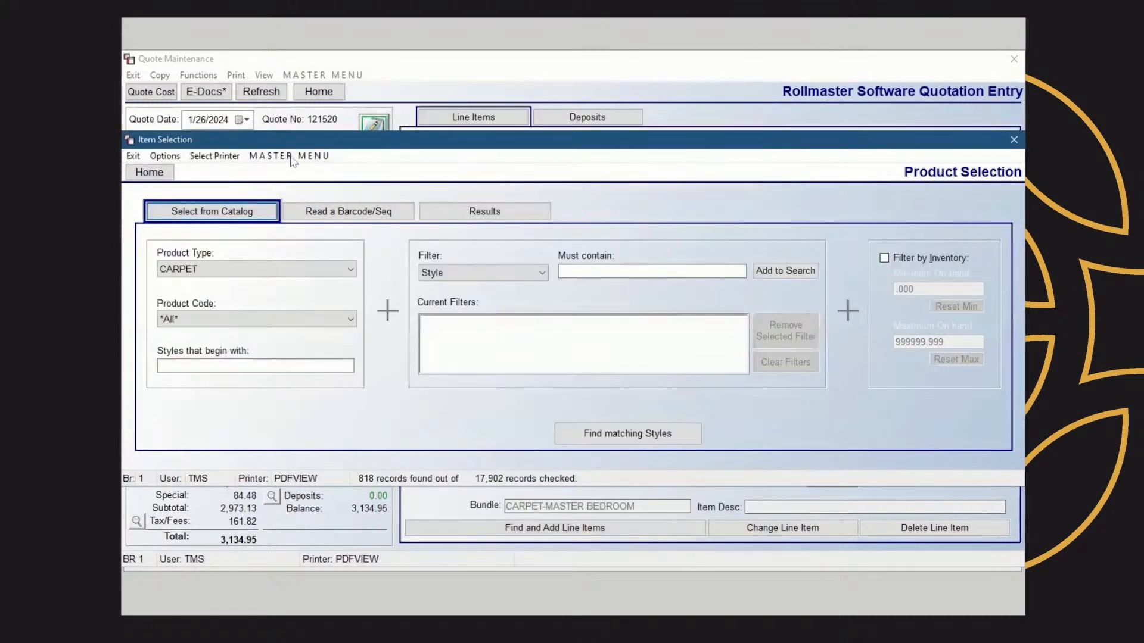
click(1014, 140)
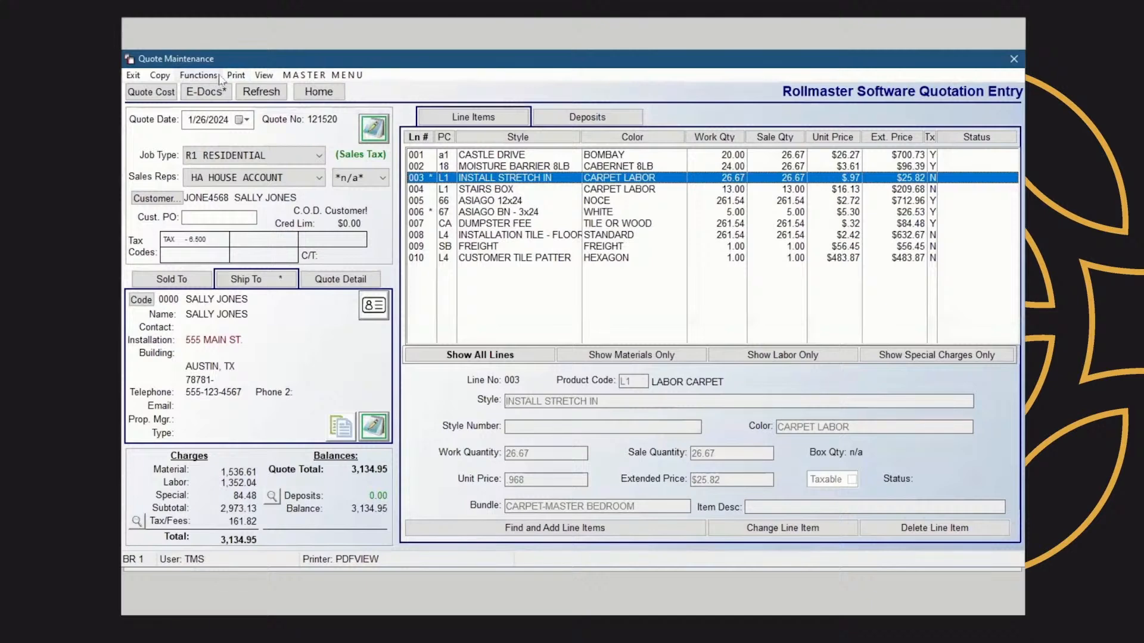
Open Audit Review for the quote and view the audit detail of a CASTLE DRIVE cost review entry, then close it
click(268, 75)
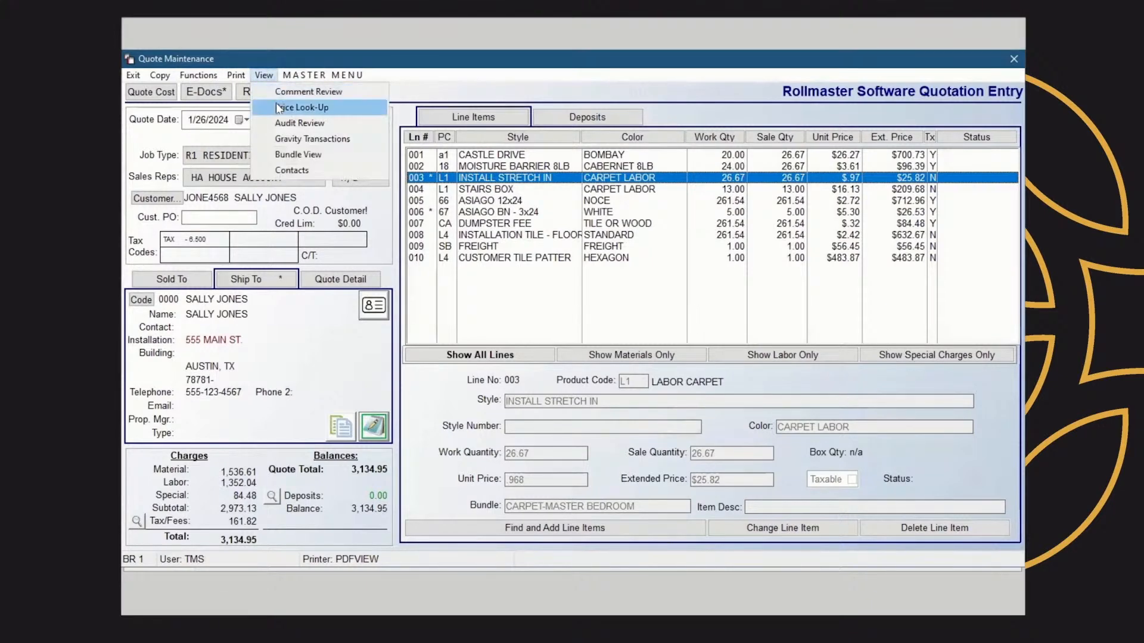
click(323, 123)
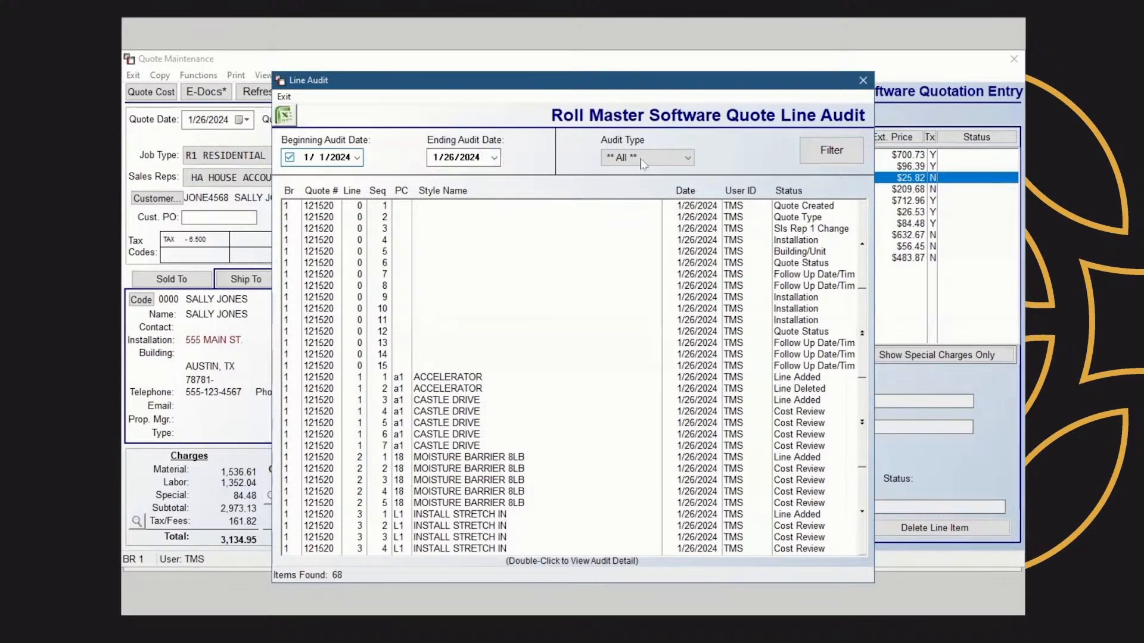
click(688, 160)
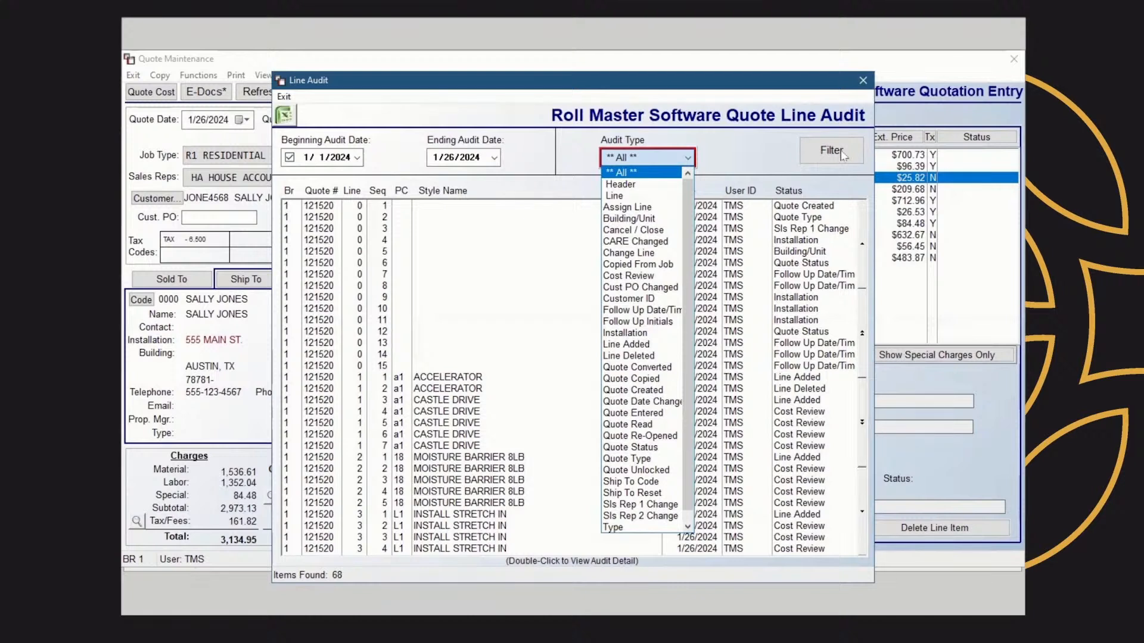
click(492, 296)
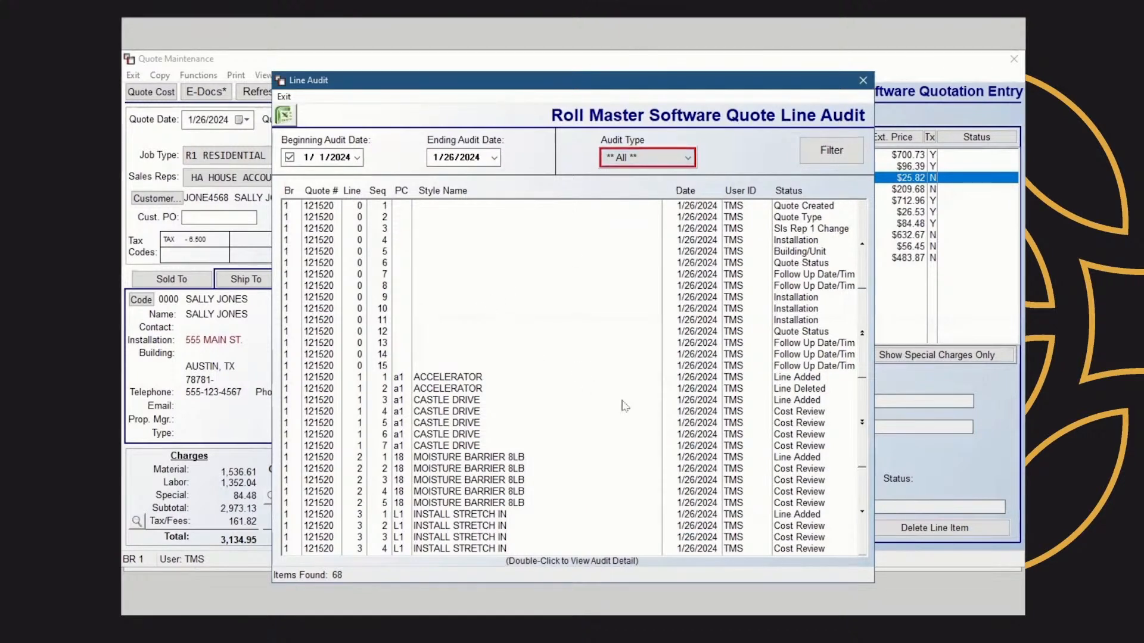
click(805, 412)
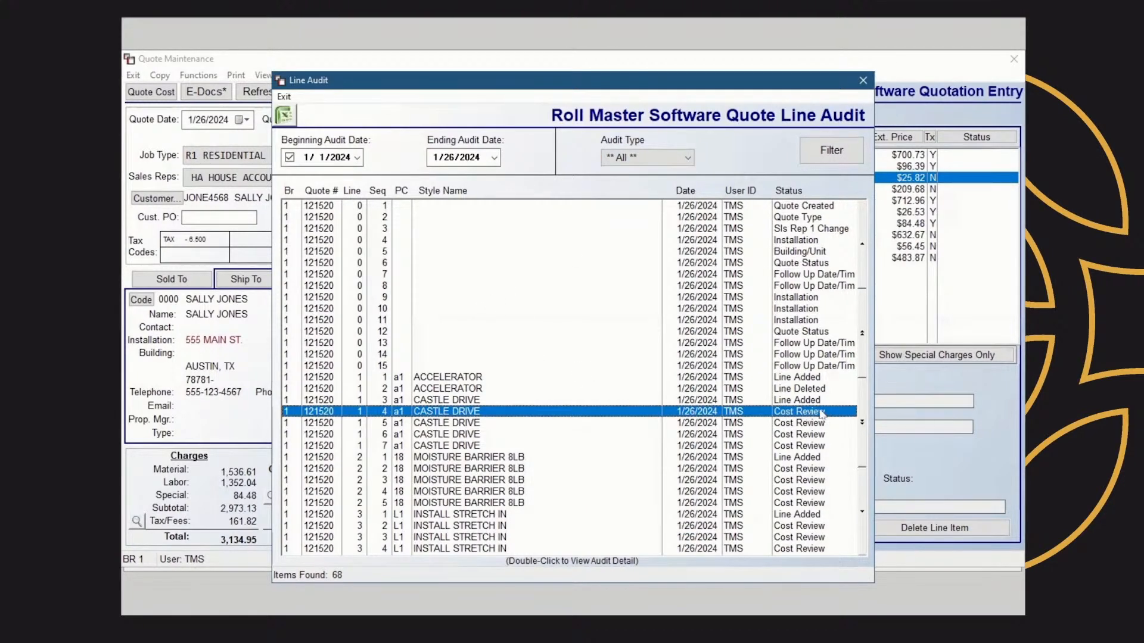
double_click(812, 412)
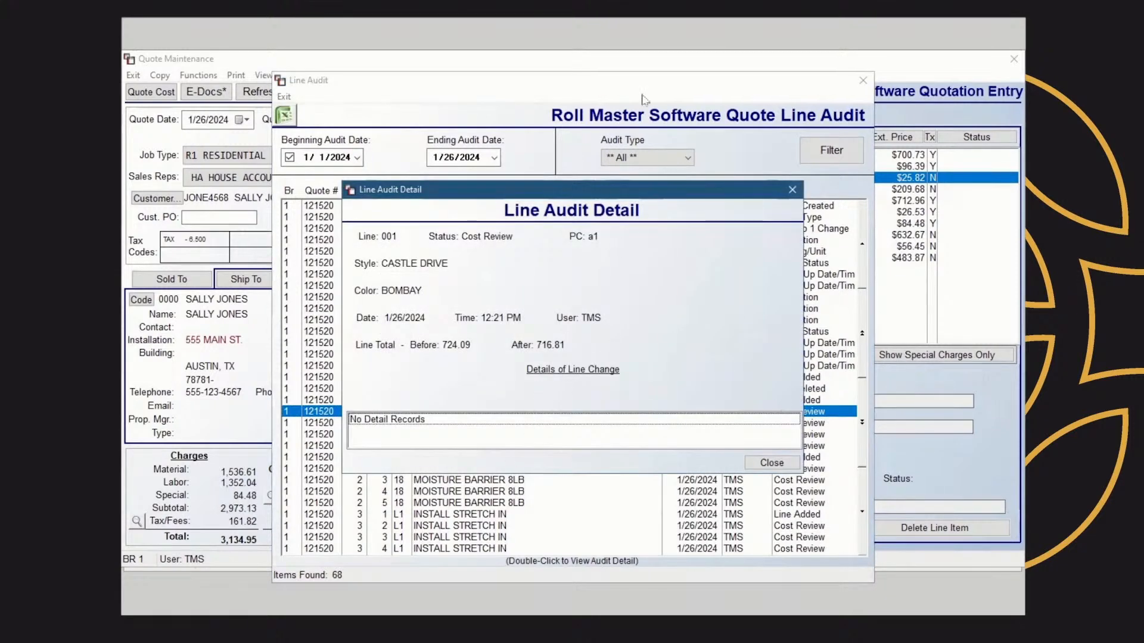
click(792, 191)
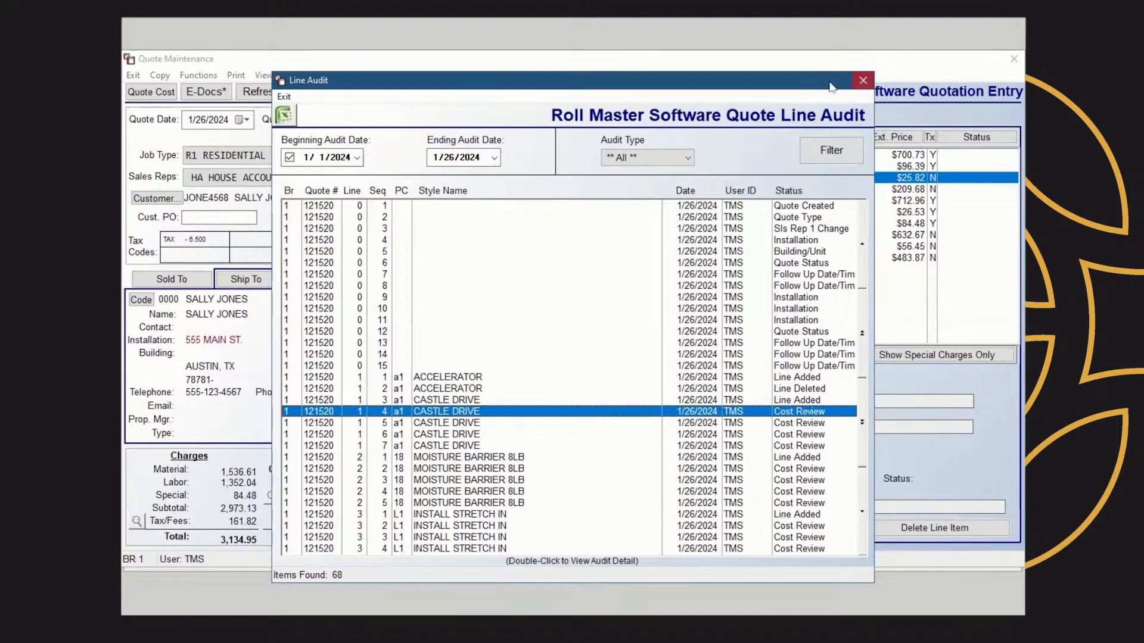
click(863, 80)
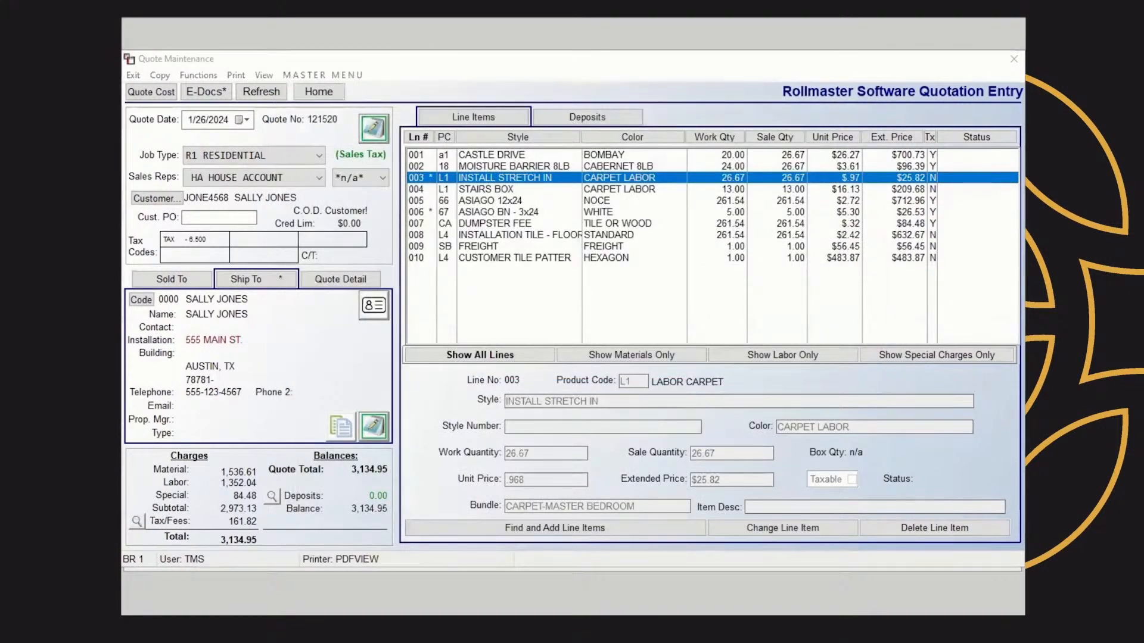
Open Bundle View and inspect the lines in the CARPET-MASTER BEDROOM bundle and the unbundled group
click(265, 76)
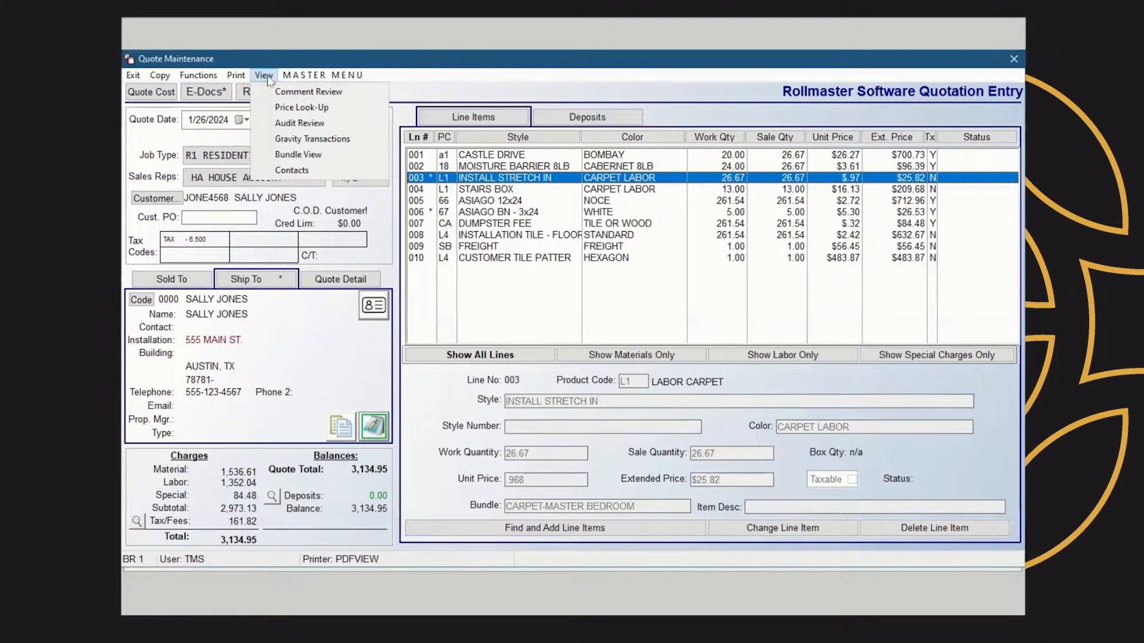
click(314, 155)
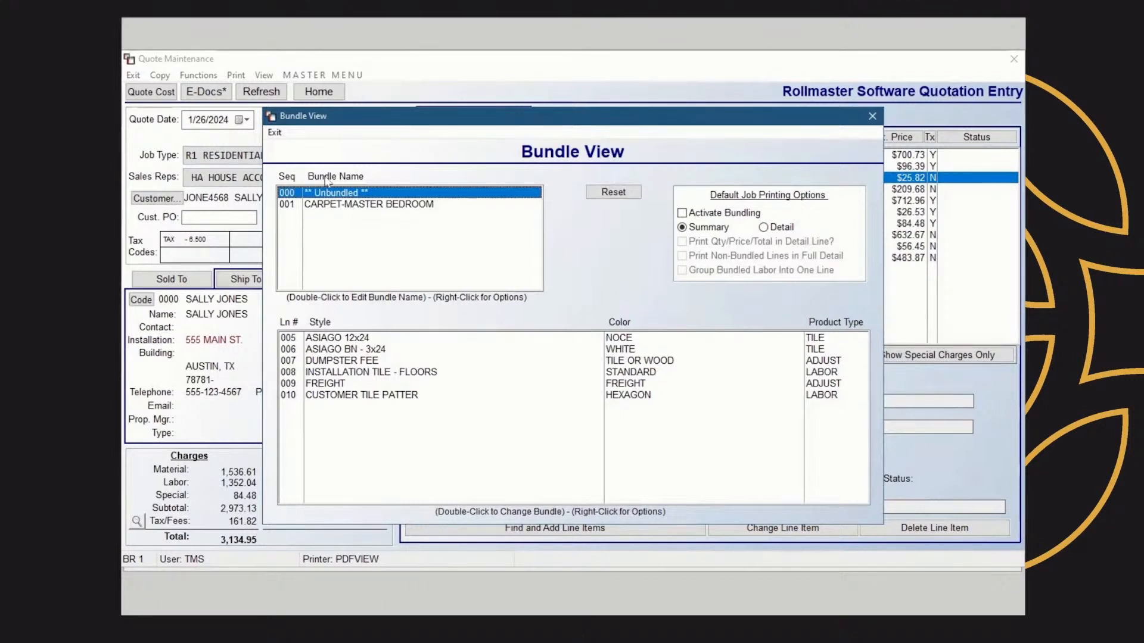
click(400, 204)
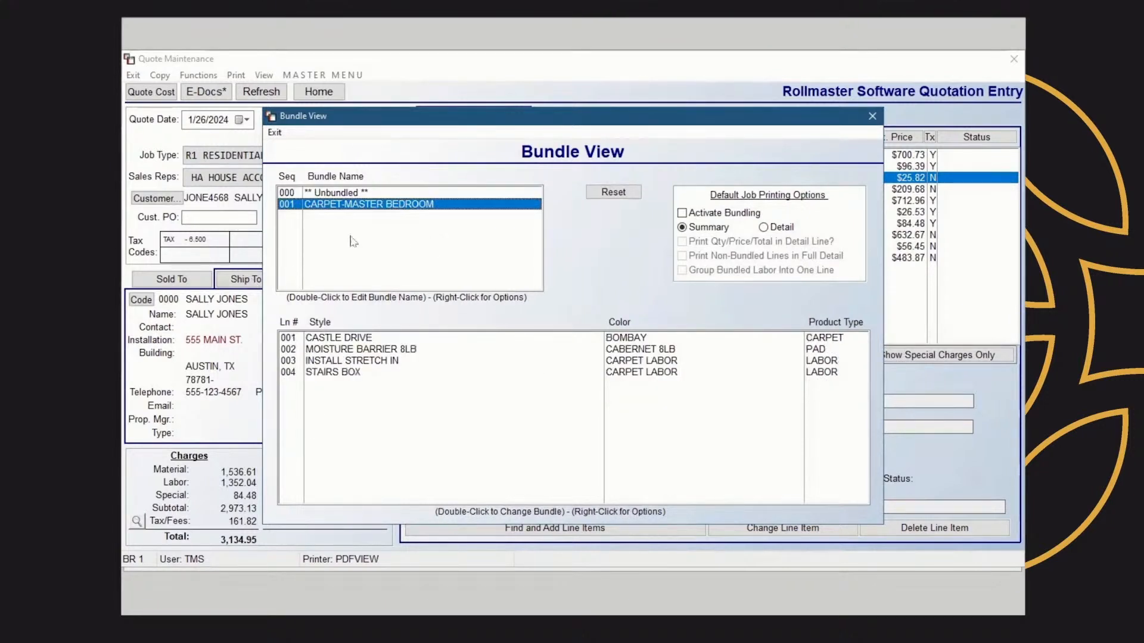
click(347, 194)
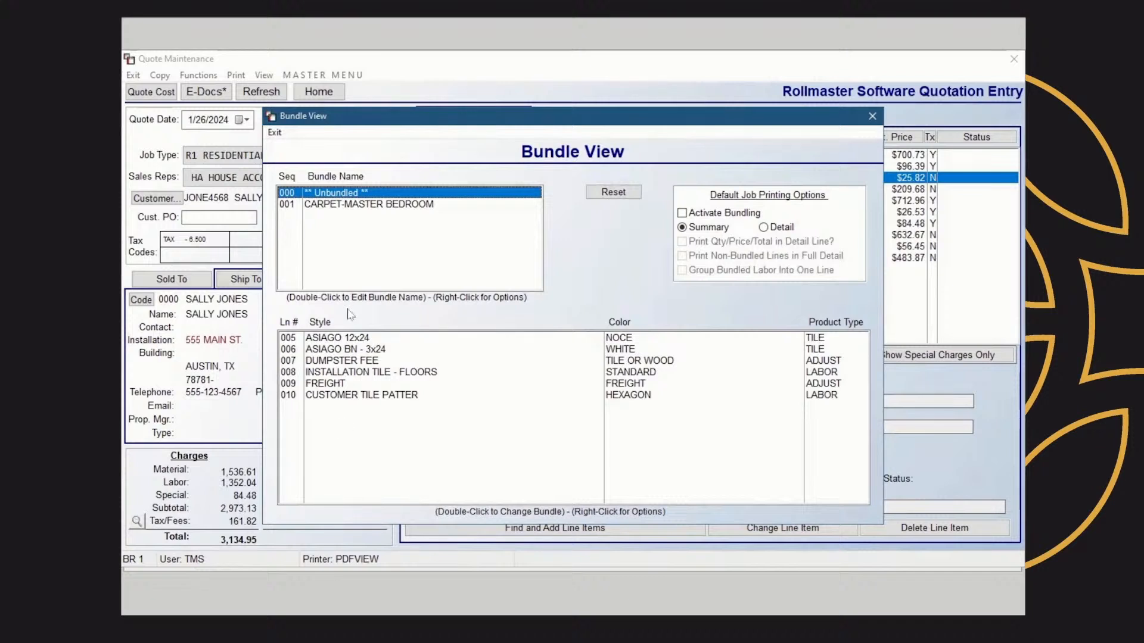
Create a new bundle named TILE-KITCHEN and add all unbundled lines, 005 through 010, to it
right_click(353, 194)
click(370, 200)
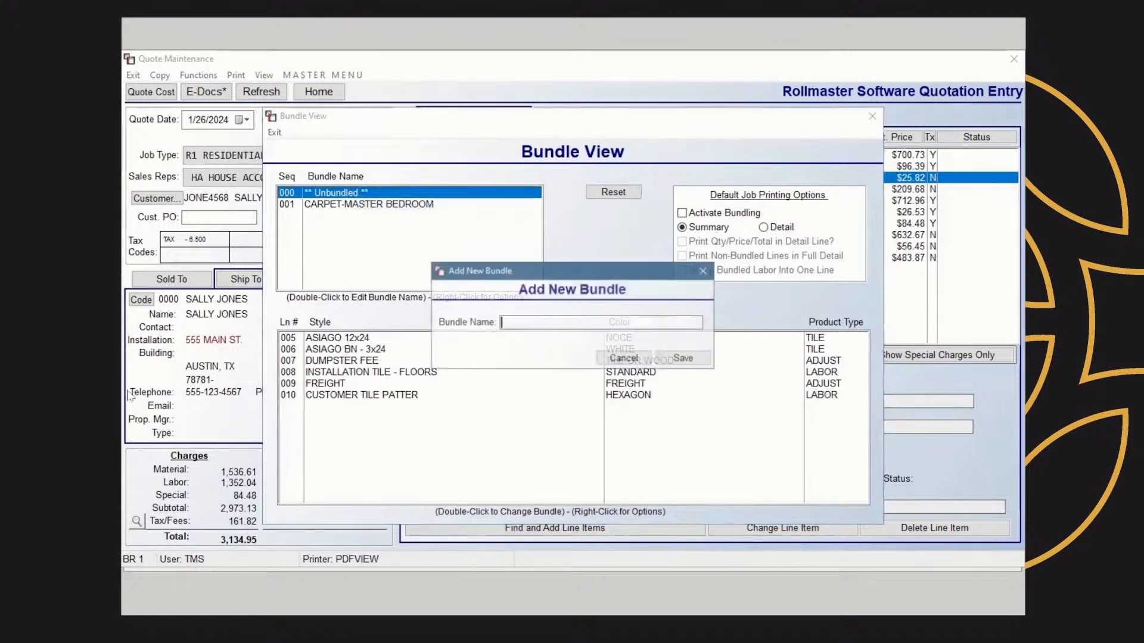
text(TILE)
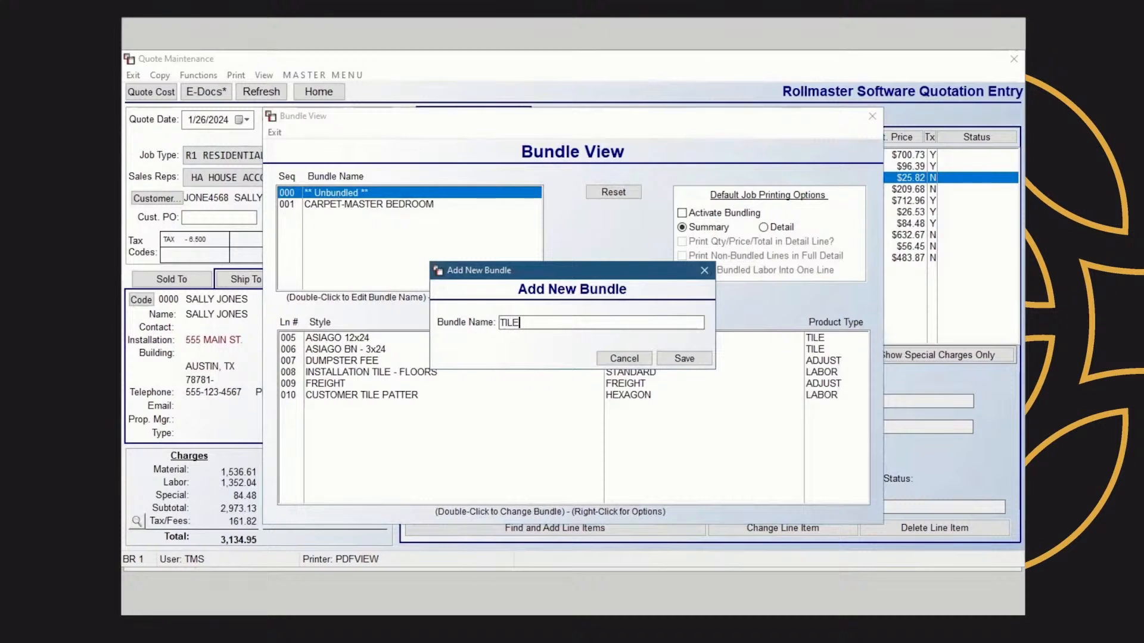
text(-KITCHEN)
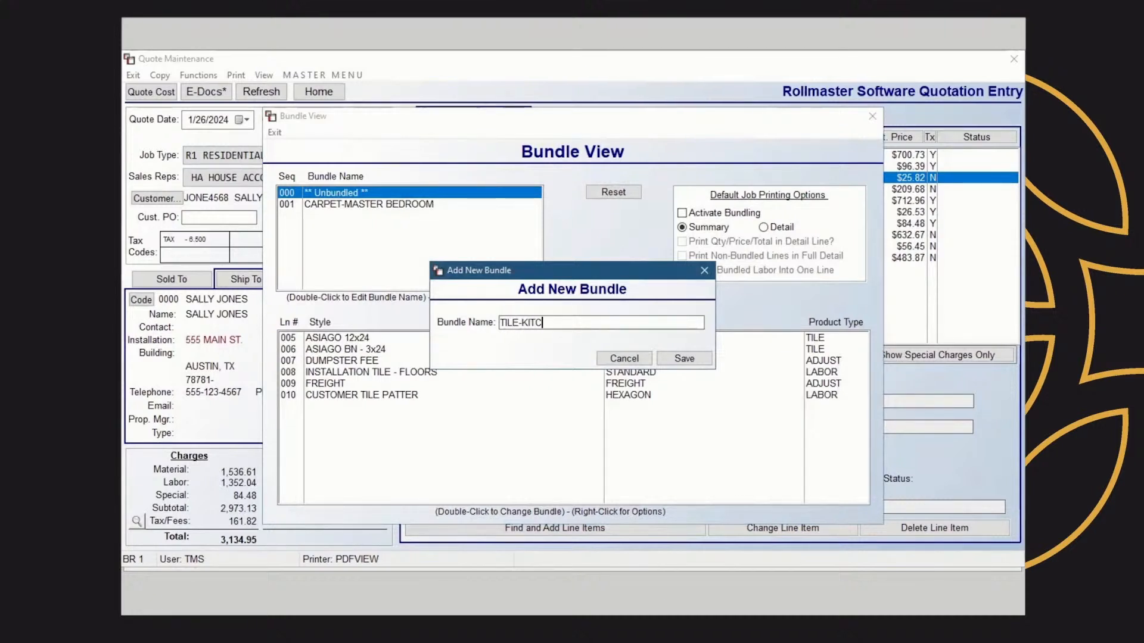
click(677, 358)
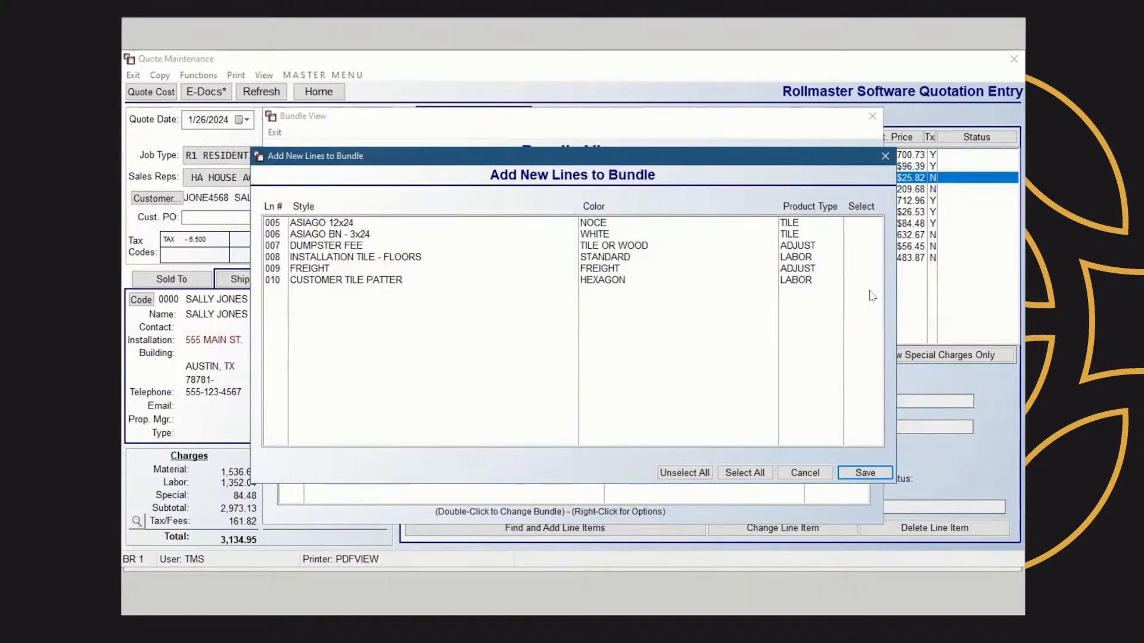
click(752, 478)
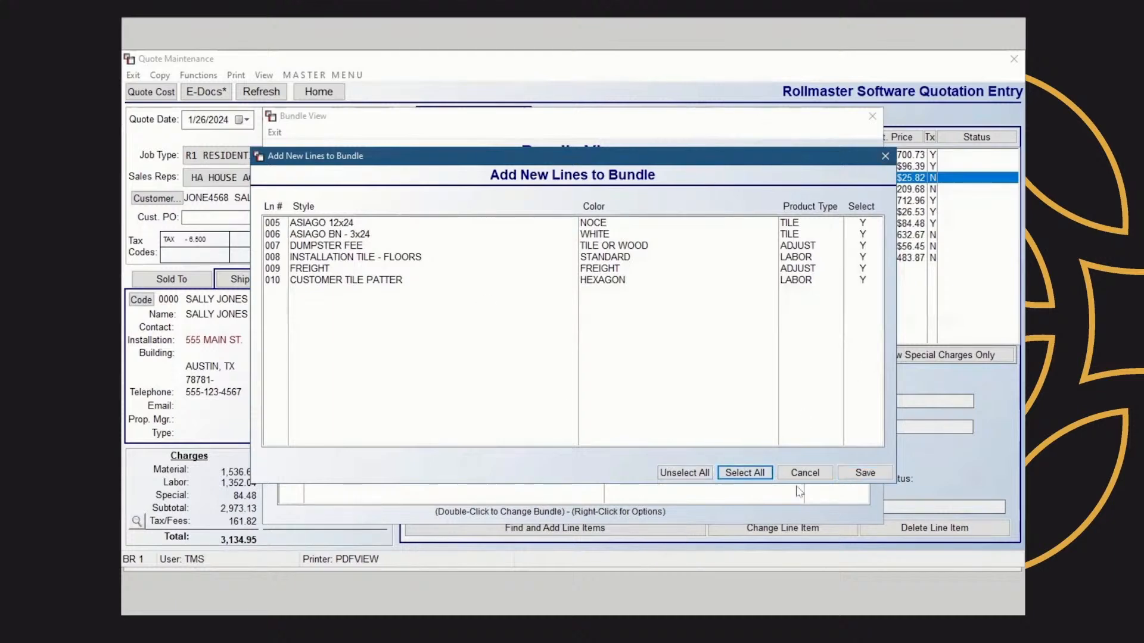
click(865, 472)
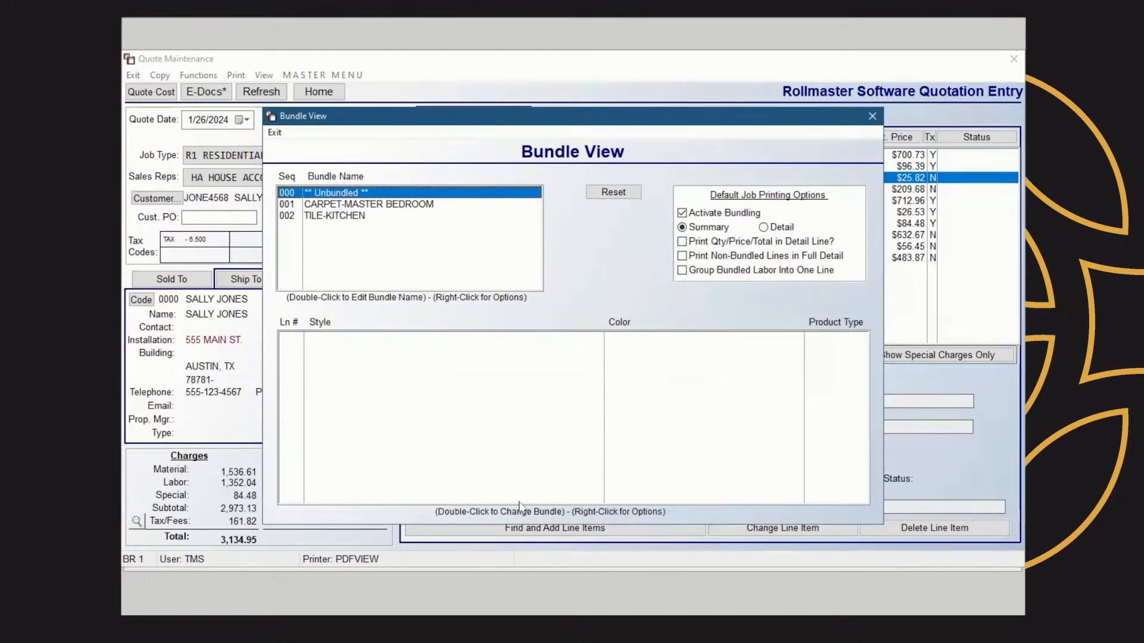
Review each bundle's lines and the bundle options for the CASTLE DRIVE line, then close Bundle View
click(343, 217)
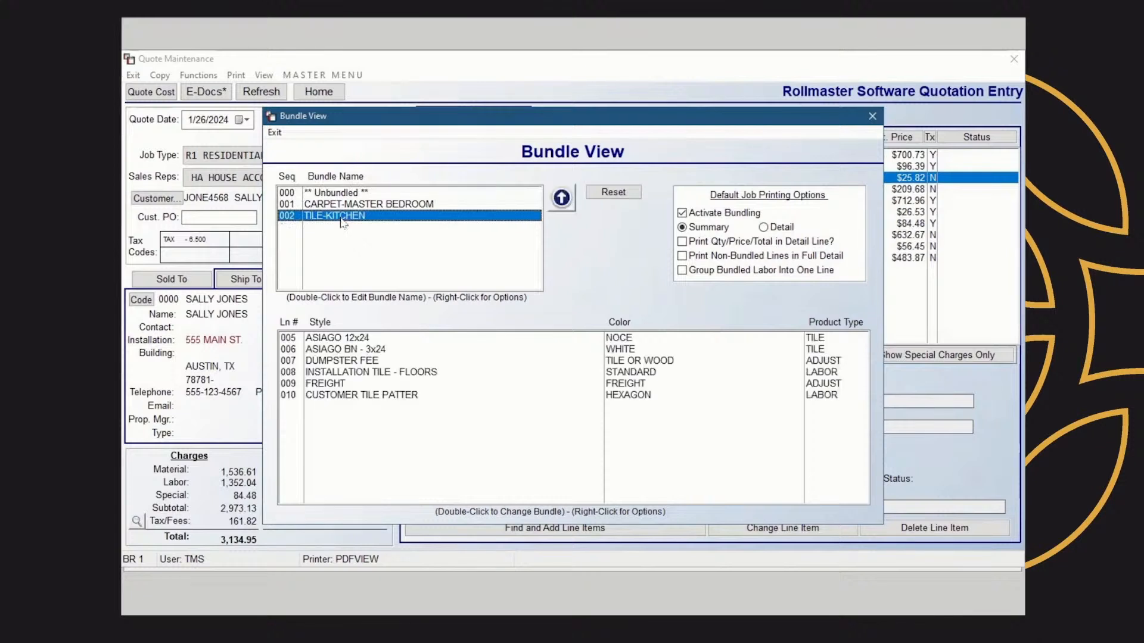
click(388, 205)
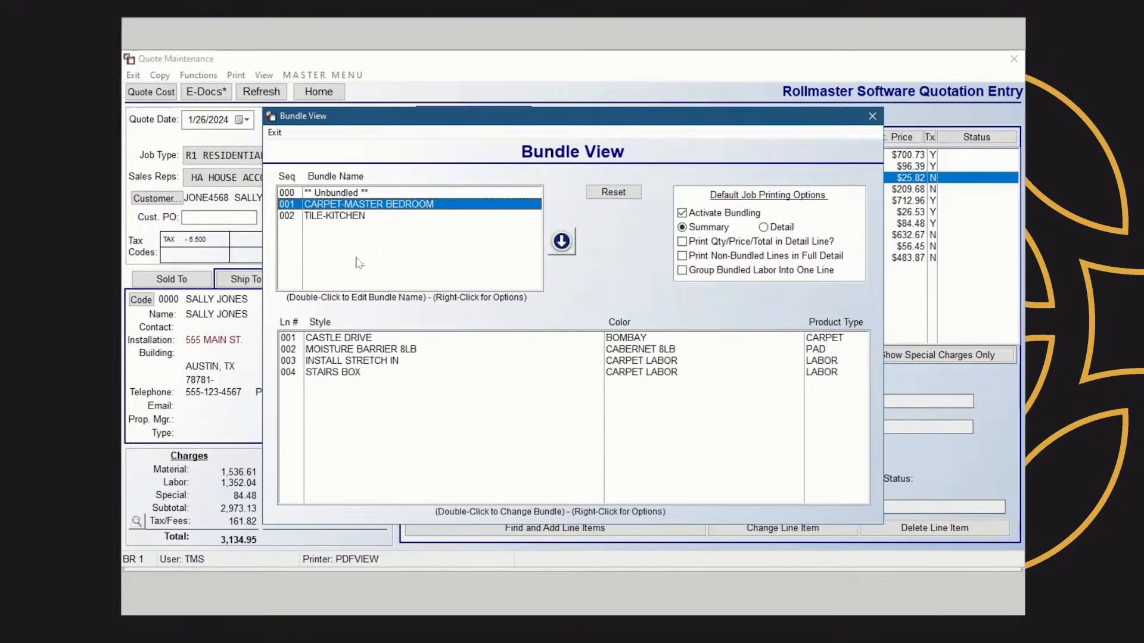
click(360, 338)
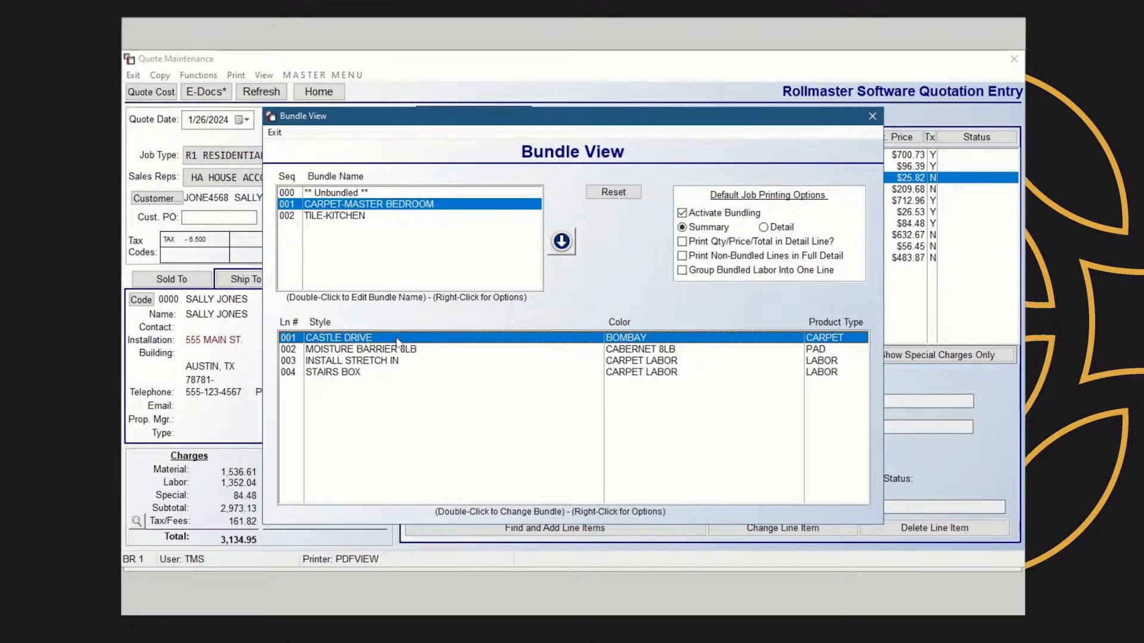
right_click(397, 342)
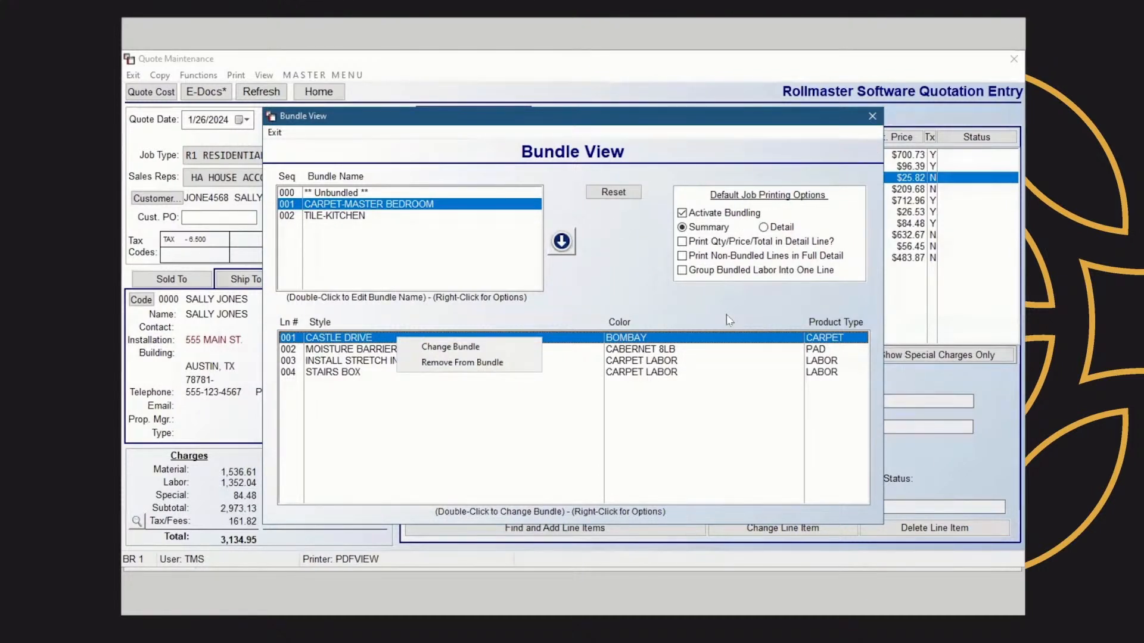
click(872, 116)
click(872, 116)
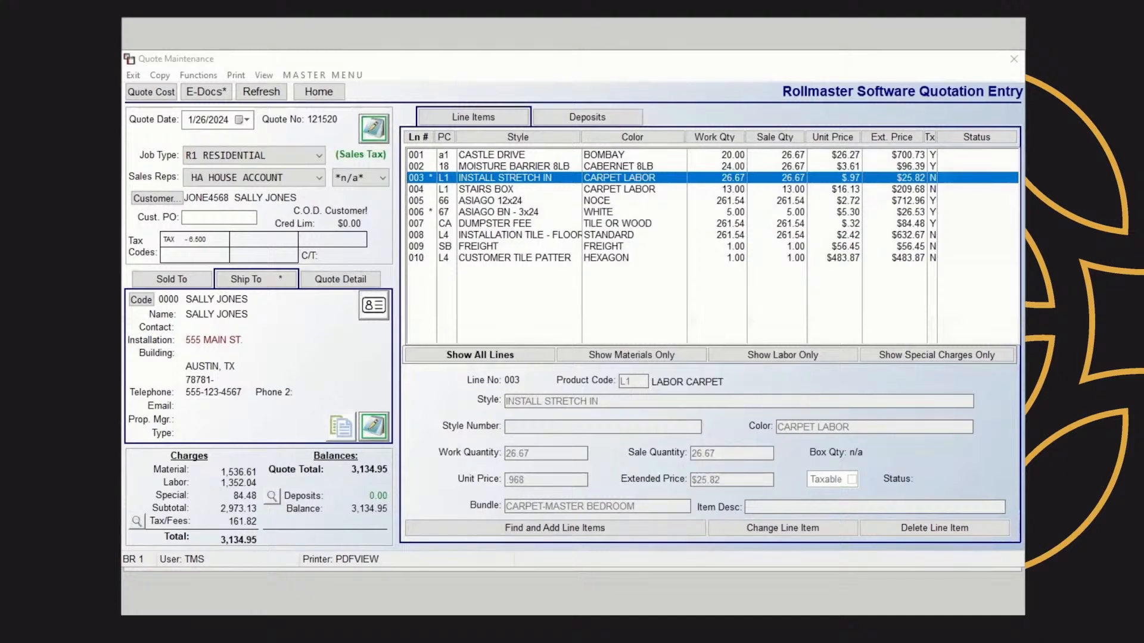
Open the customer contacts window and close it without adding a contact
click(264, 75)
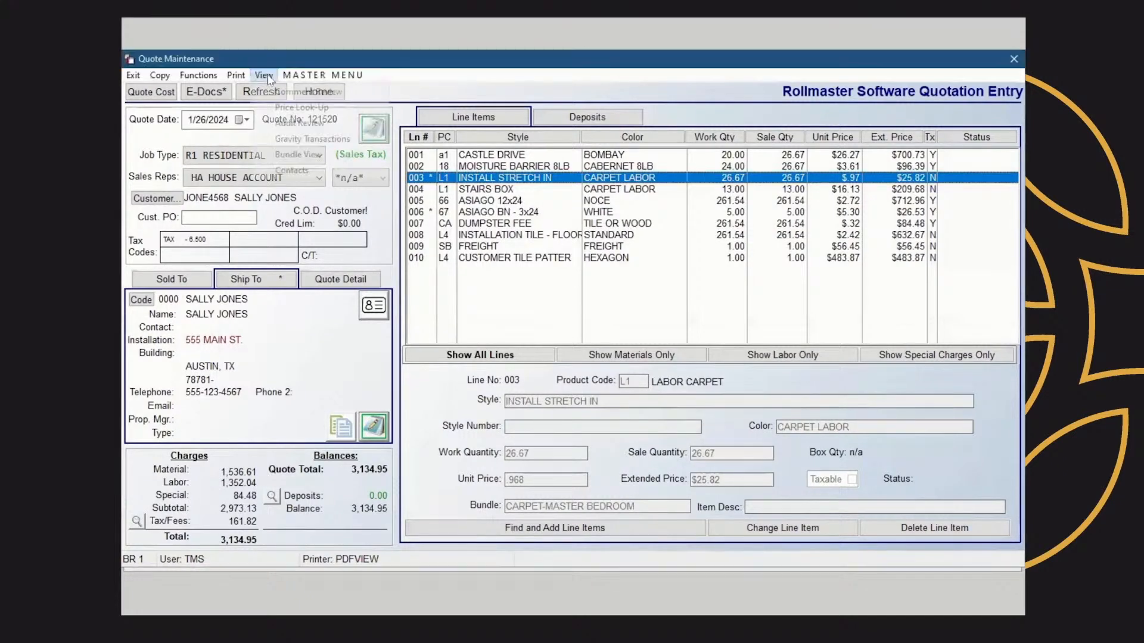
click(292, 170)
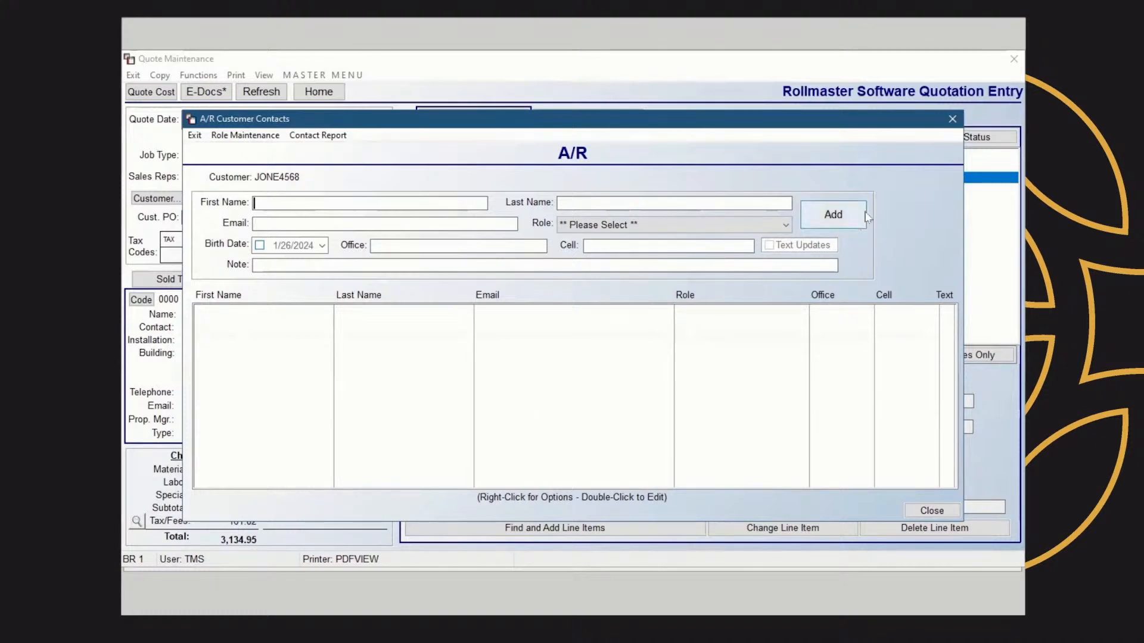
click(952, 118)
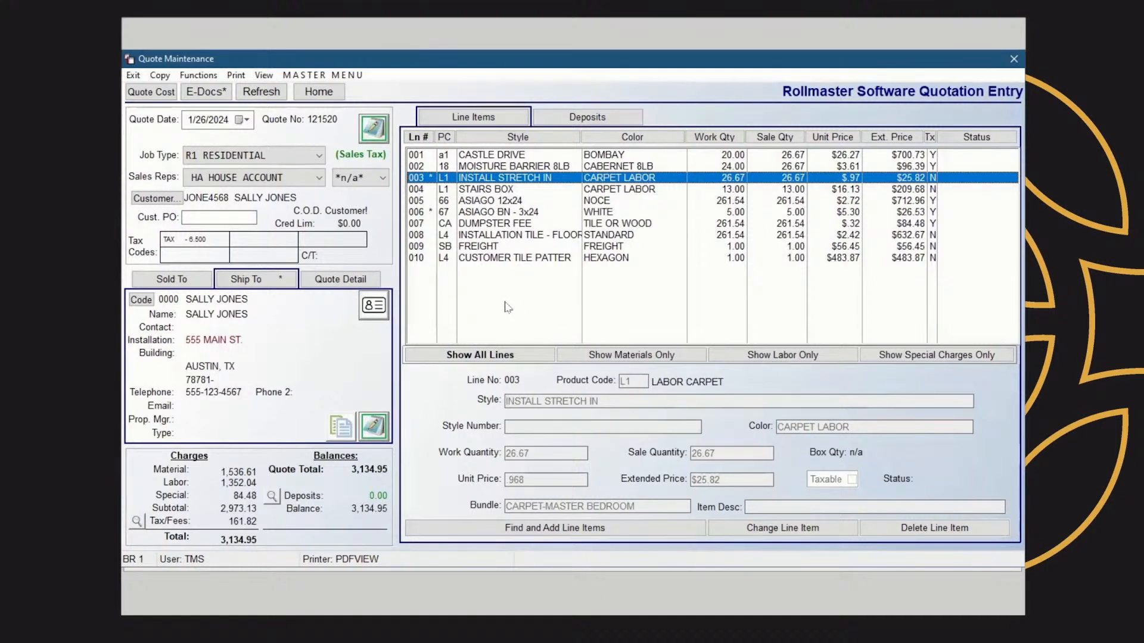
Convert the quote to a job order and acknowledge the job status notice
click(198, 75)
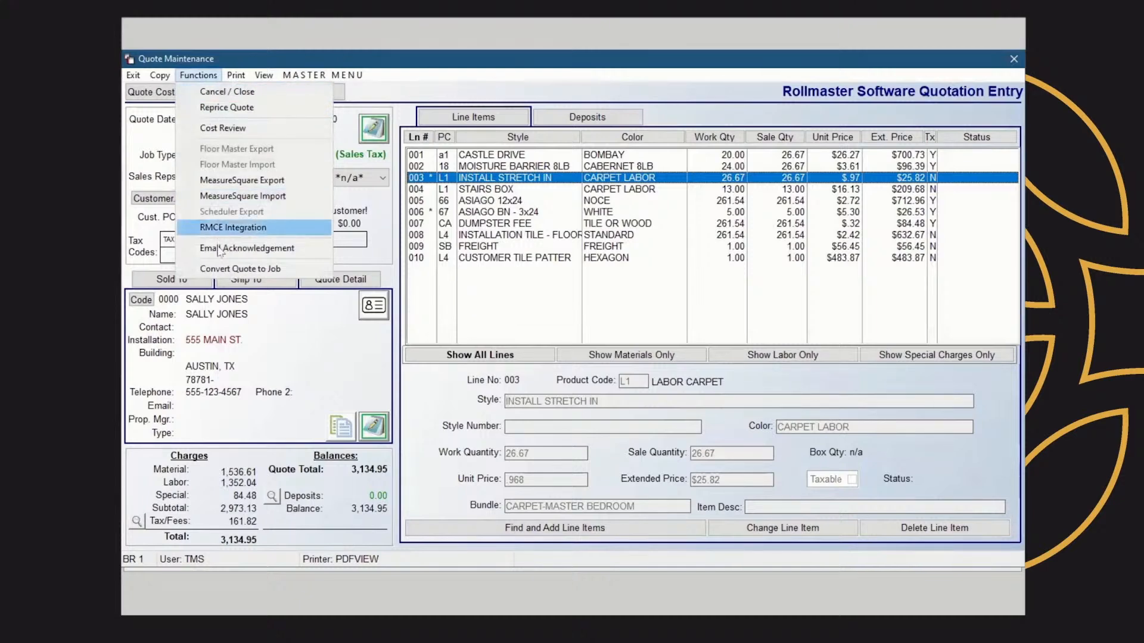
click(240, 269)
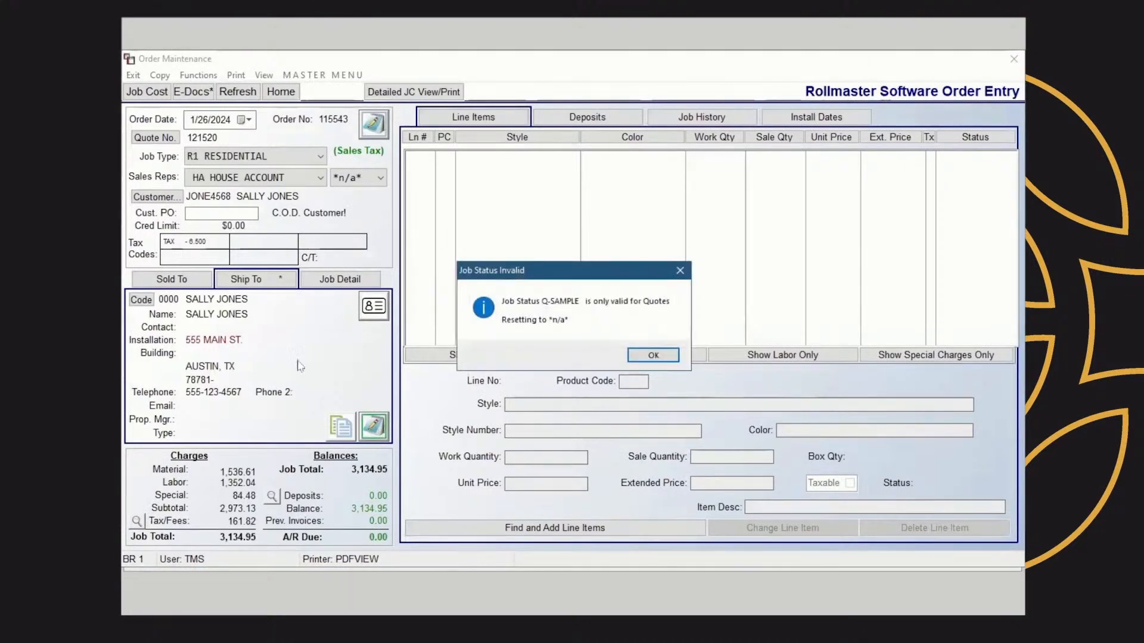
click(653, 355)
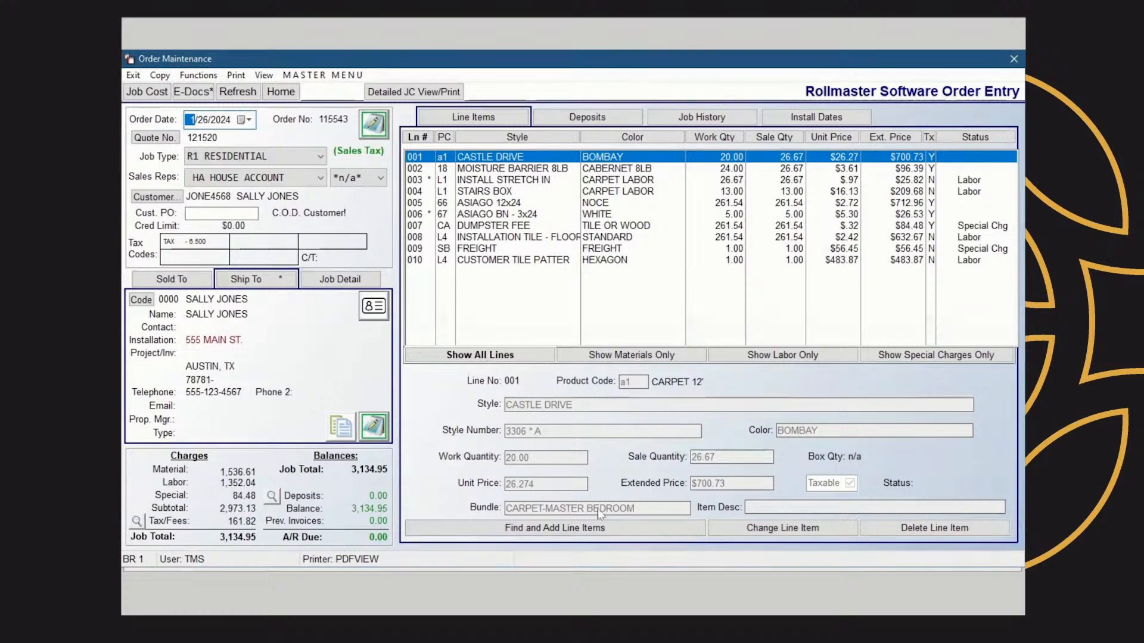
Add a 1,600.00 deposit to the order paid by CHK - CHECK MAINSTREET B with reference 5567
click(589, 118)
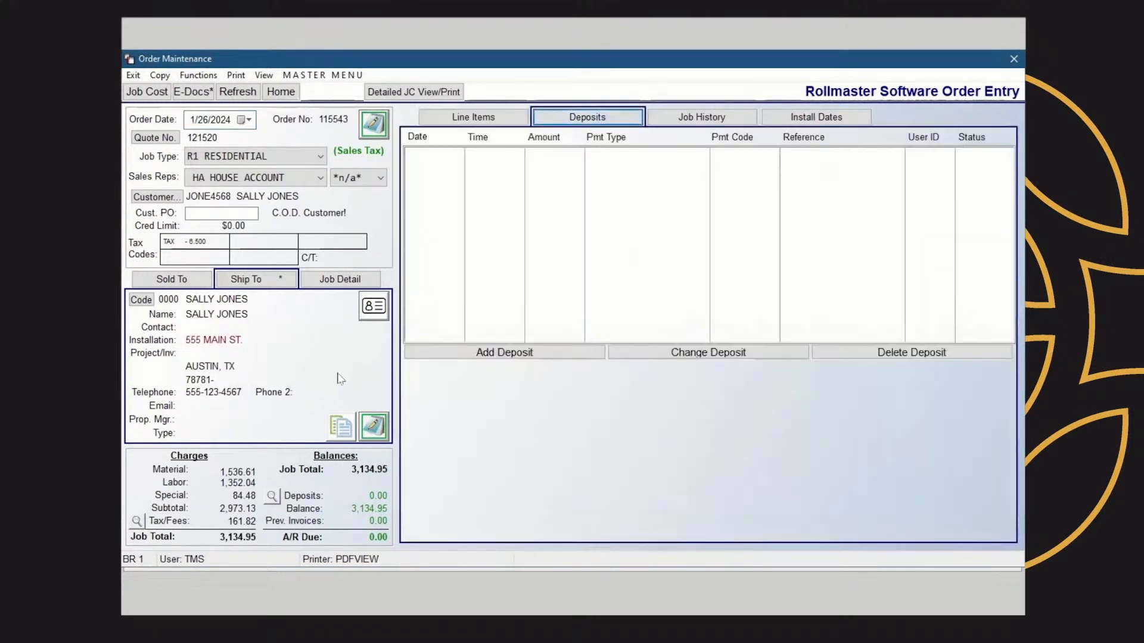
click(529, 354)
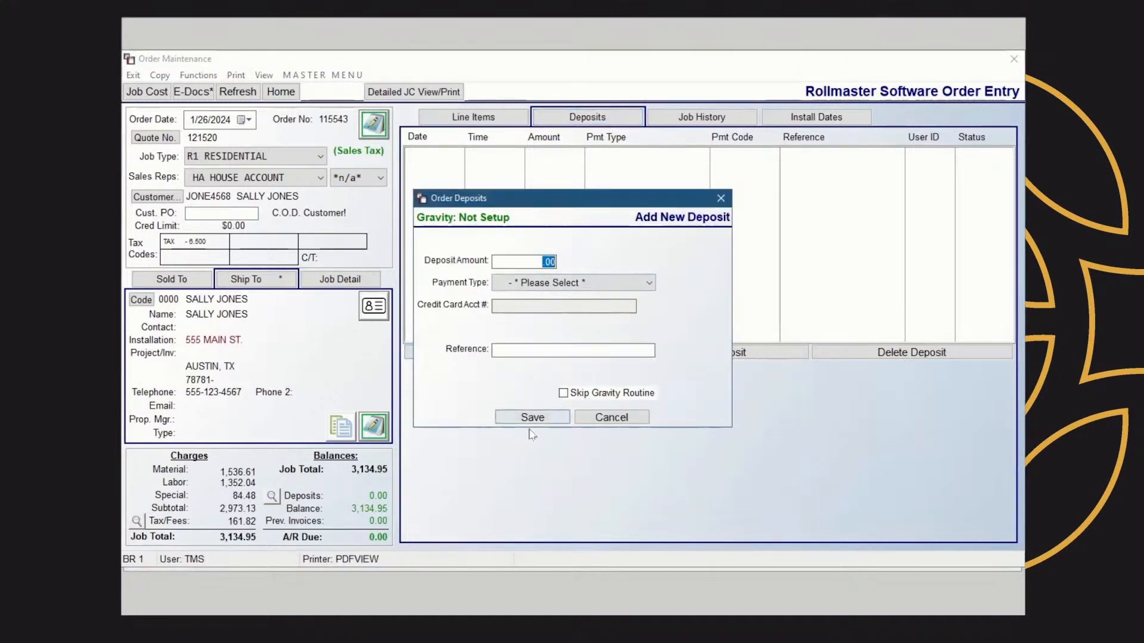
text(1600.00)
click(648, 284)
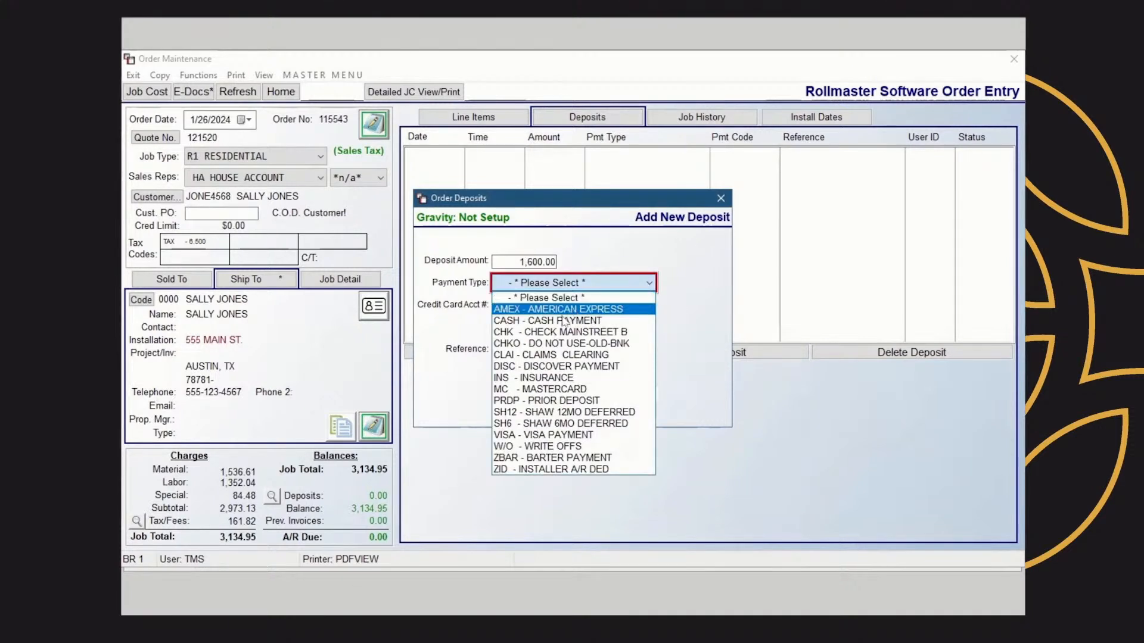
click(553, 332)
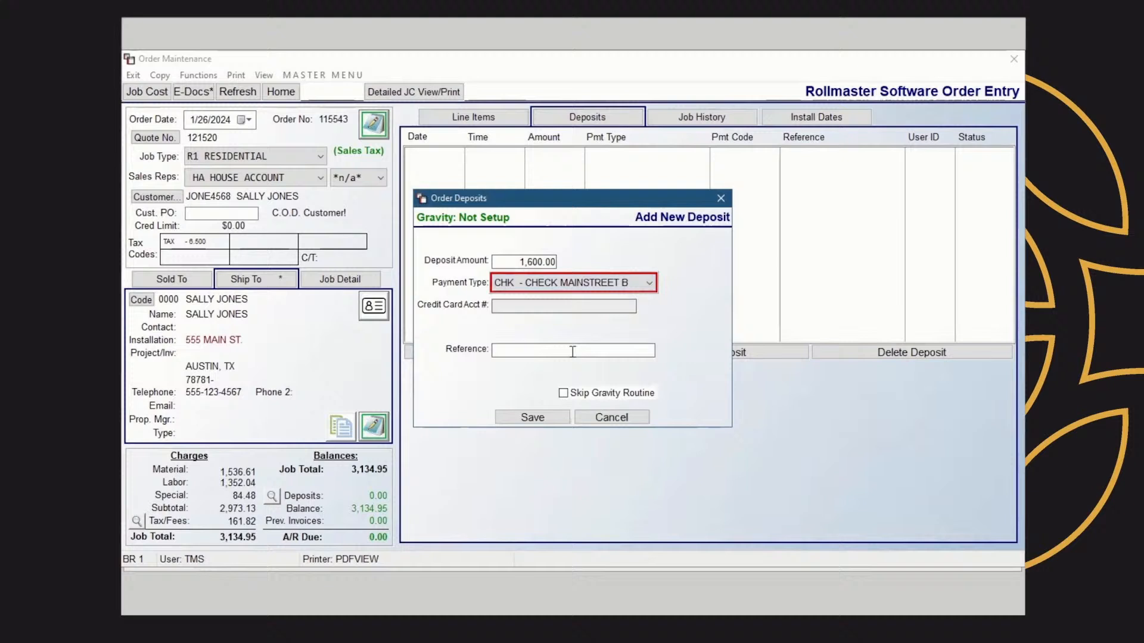
click(503, 350)
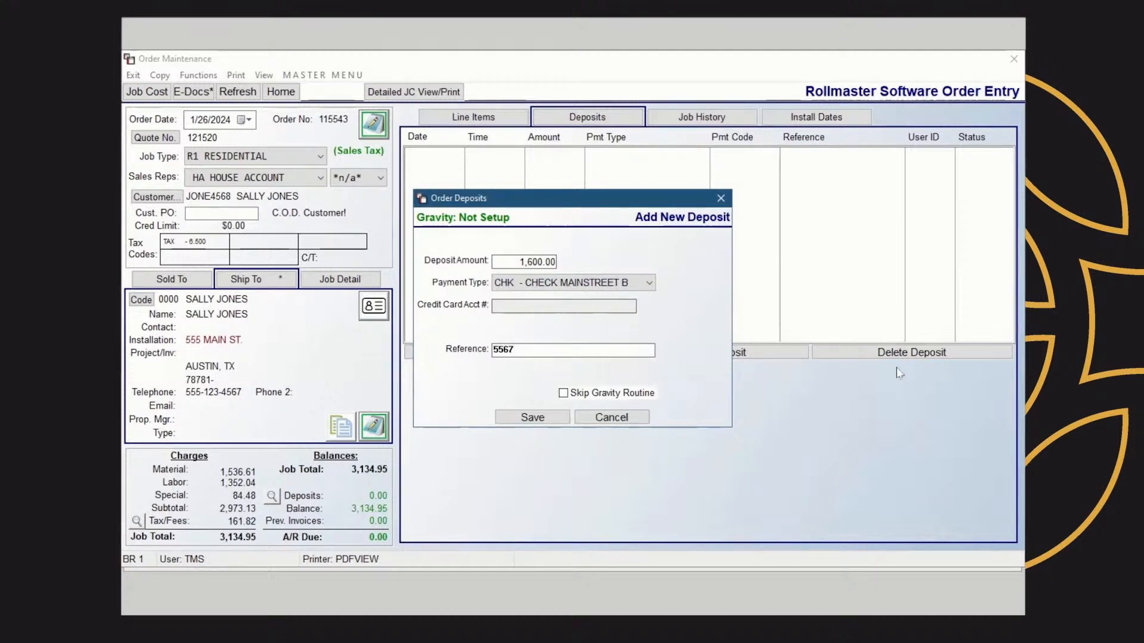
click(529, 418)
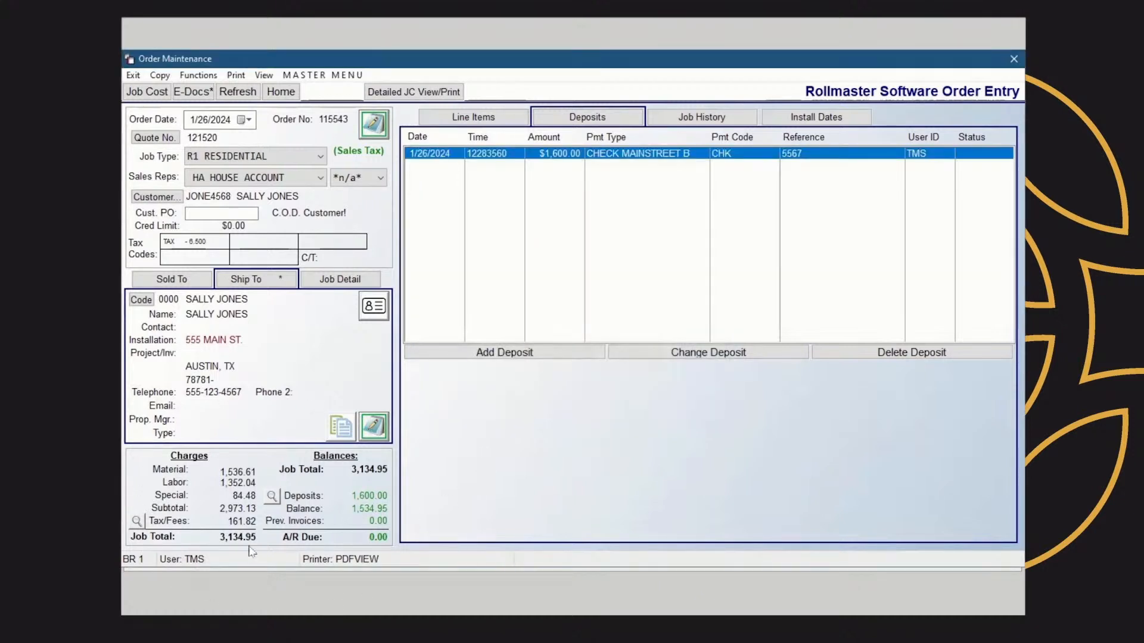
View the existing inventory and then the catalog item for line 001 CASTLE DRIVE, closing each window
click(506, 116)
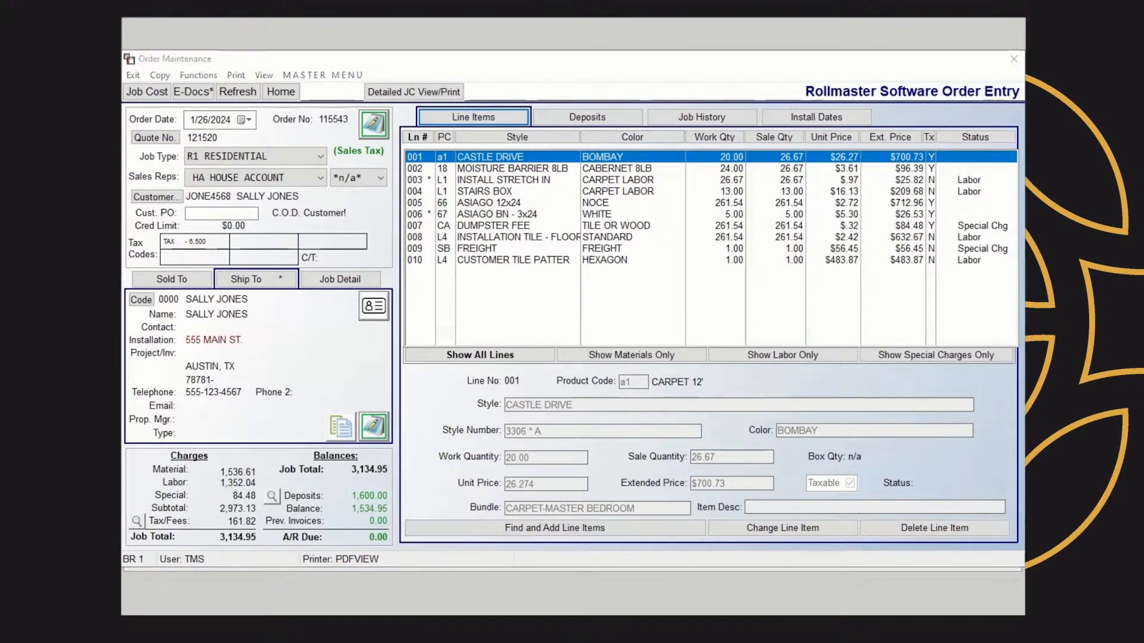
right_click(530, 159)
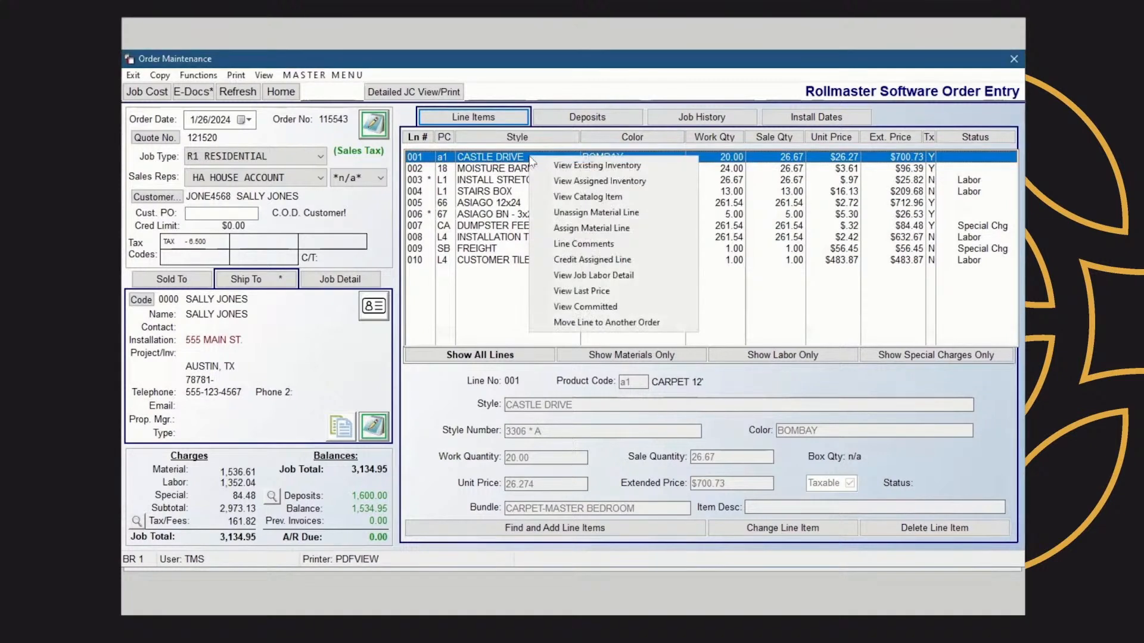
click(602, 168)
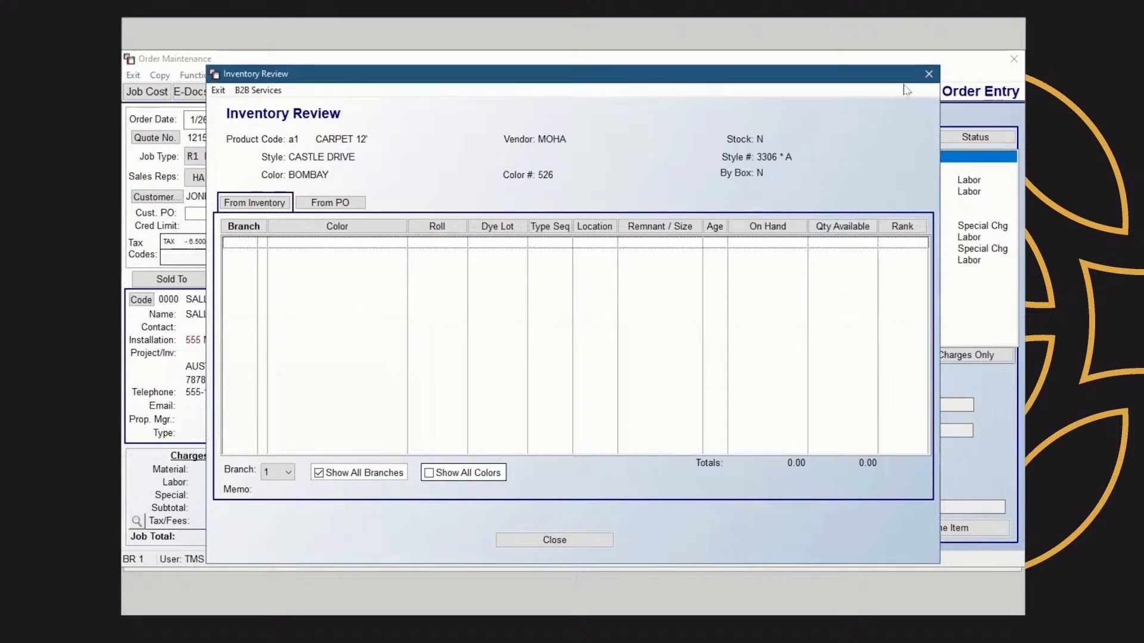
click(927, 75)
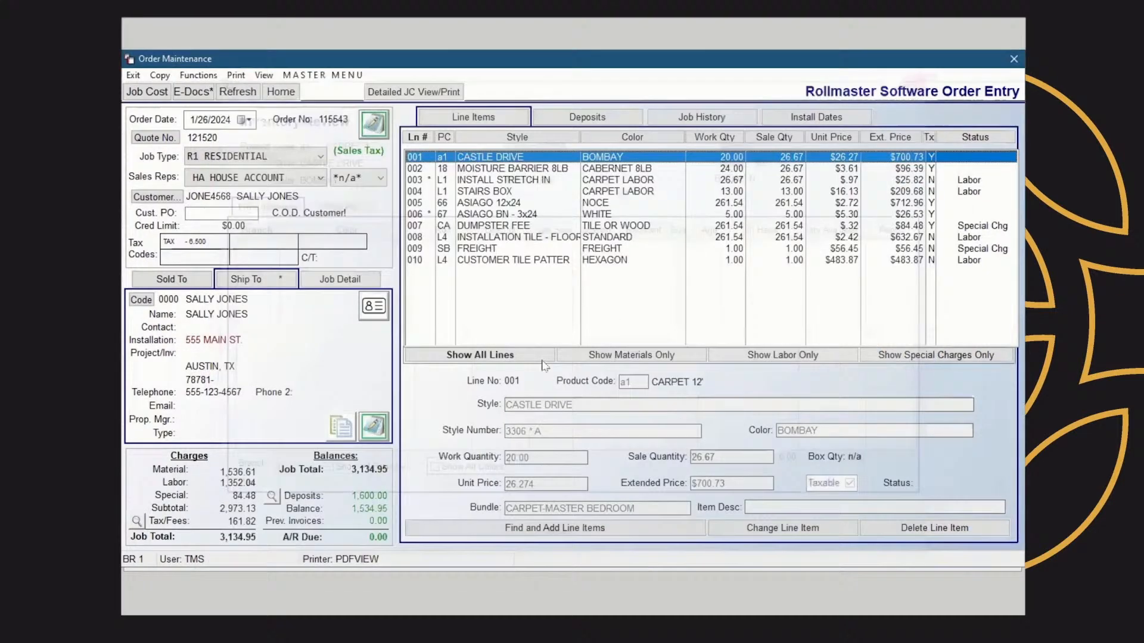
right_click(498, 159)
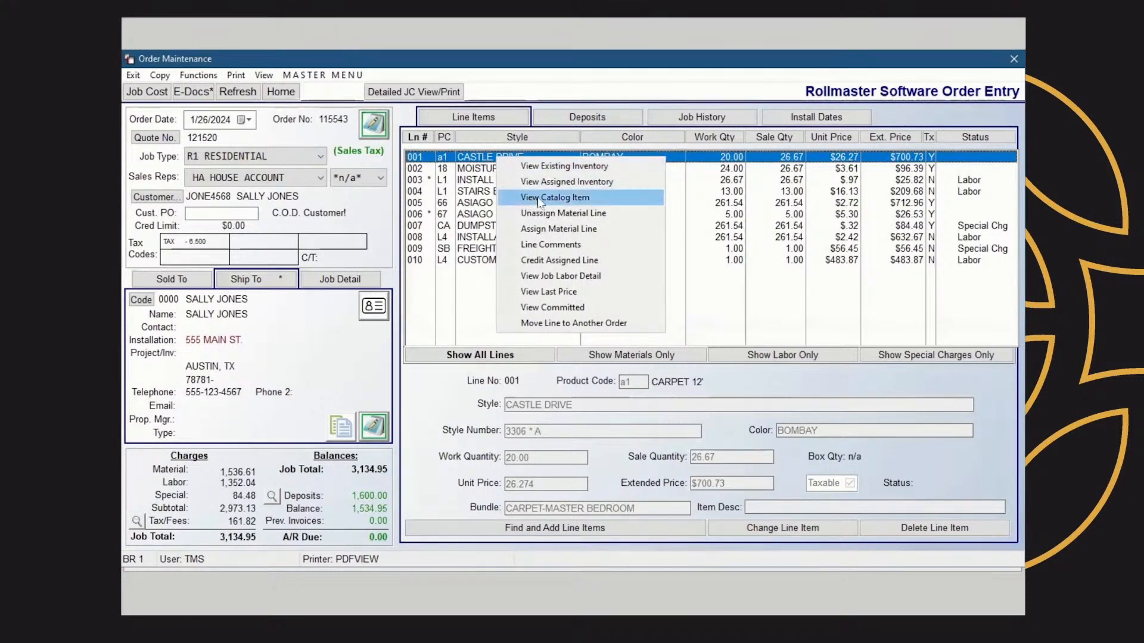
click(570, 205)
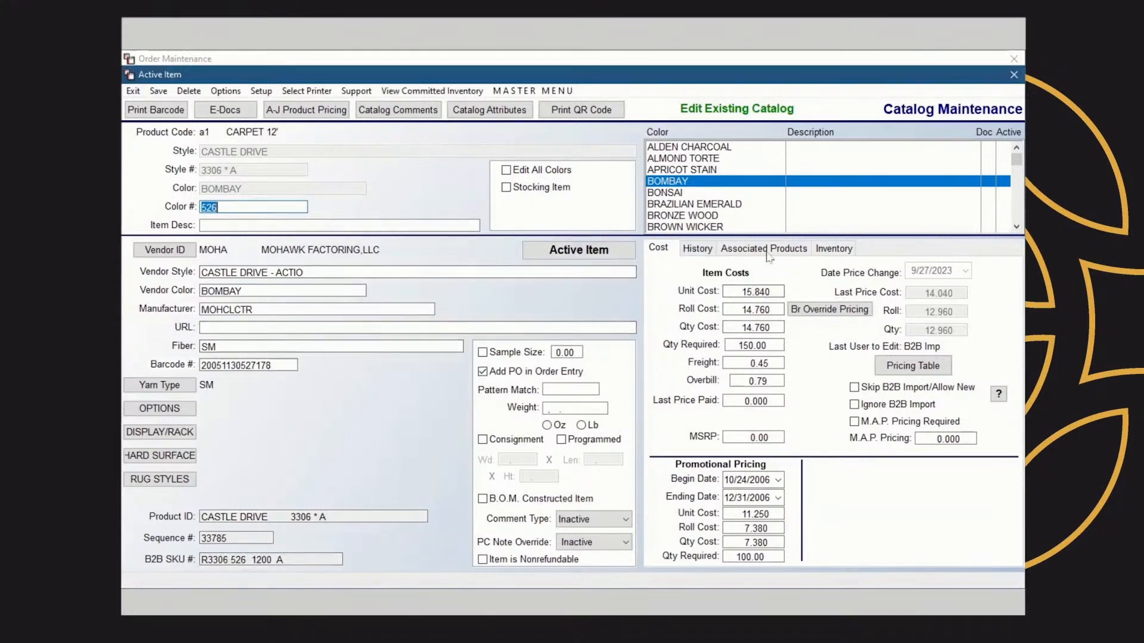
click(1013, 75)
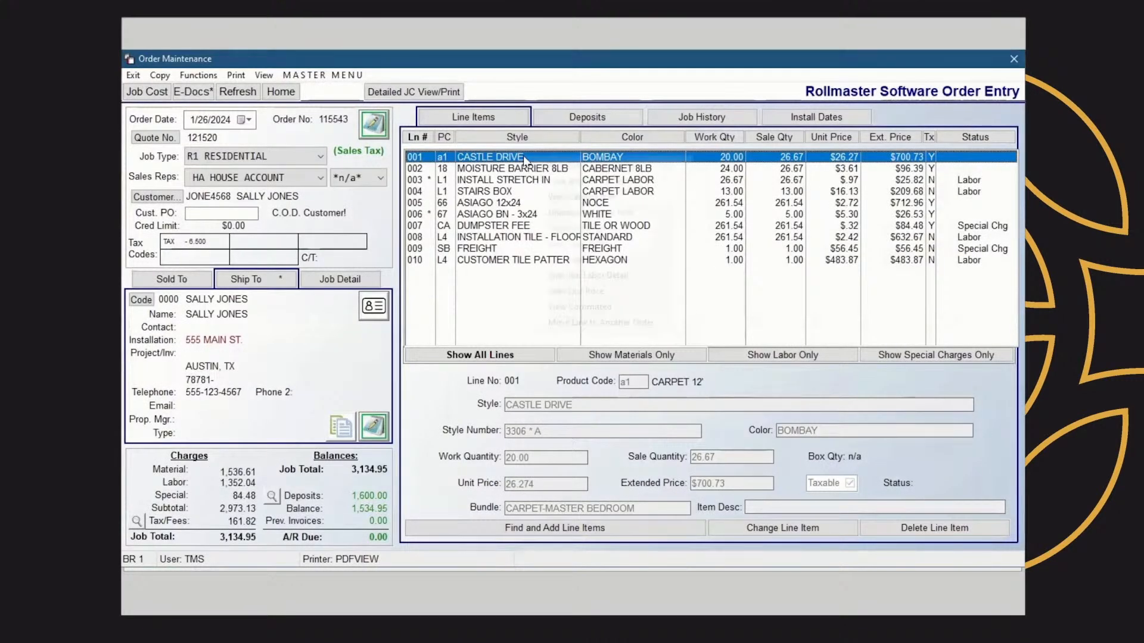
View the job labor detail and the last unit price for line 001 CASTLE DRIVE, closing each window
right_click(526, 161)
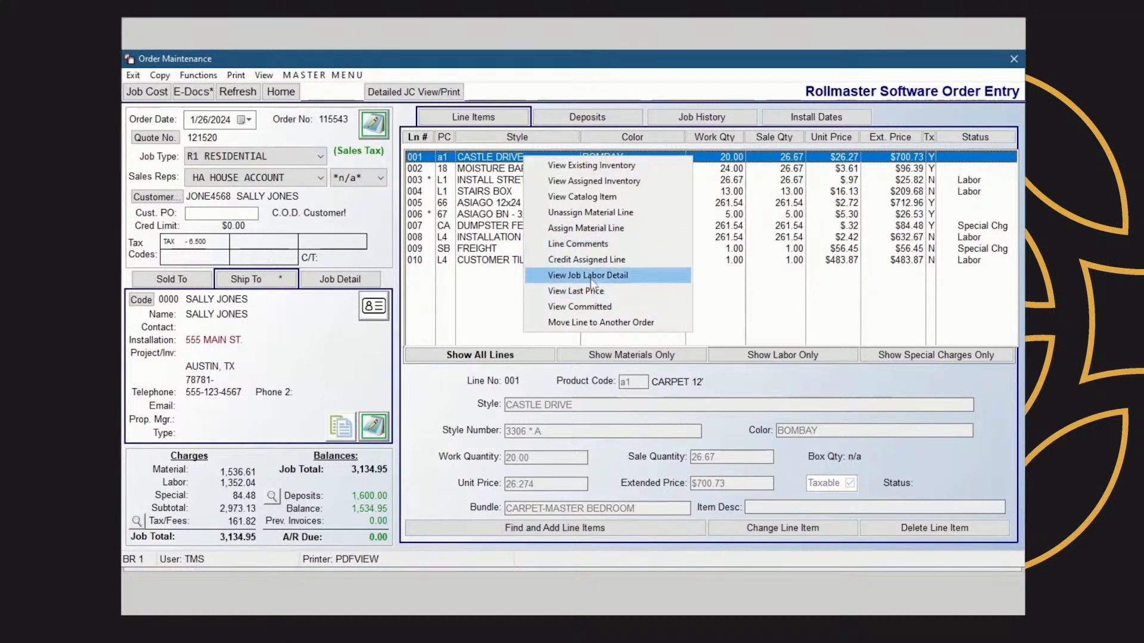
click(619, 278)
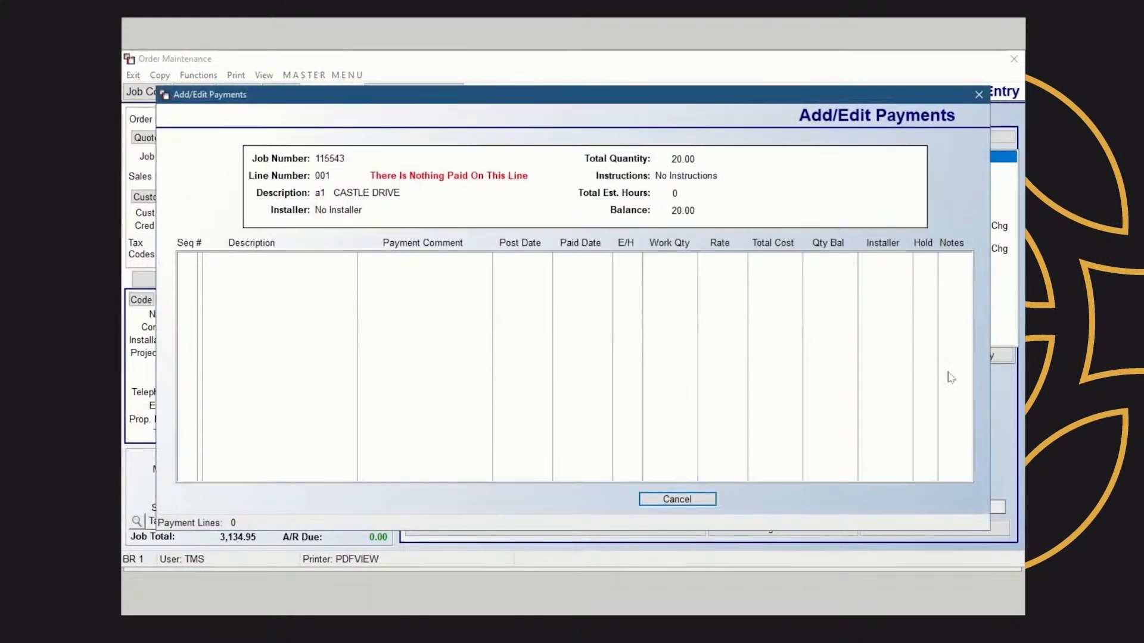
click(979, 94)
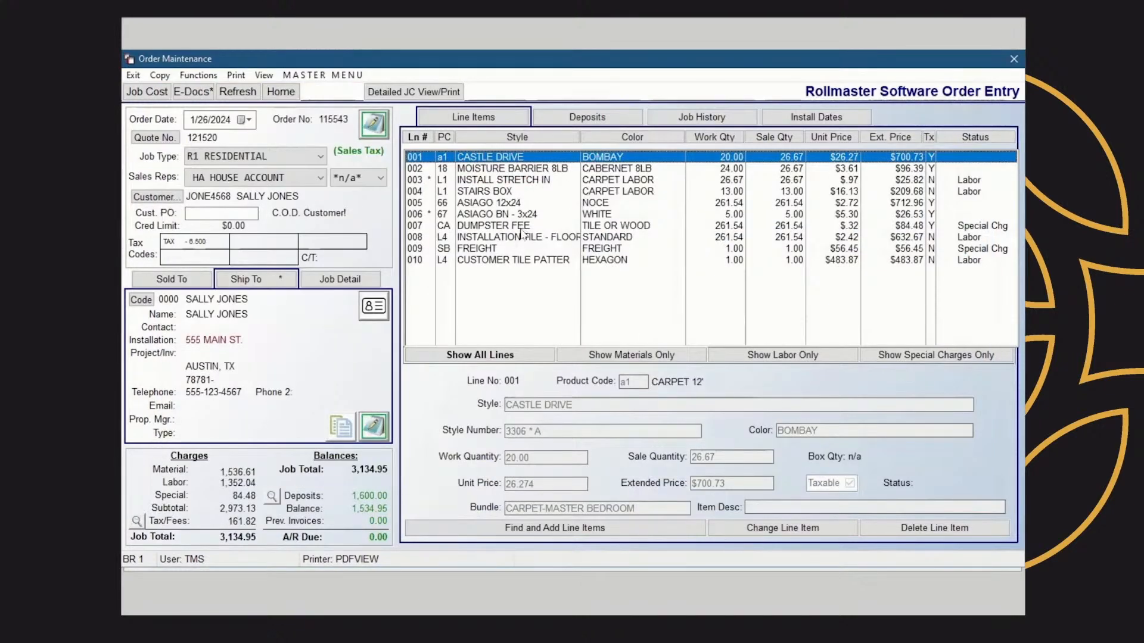
right_click(505, 161)
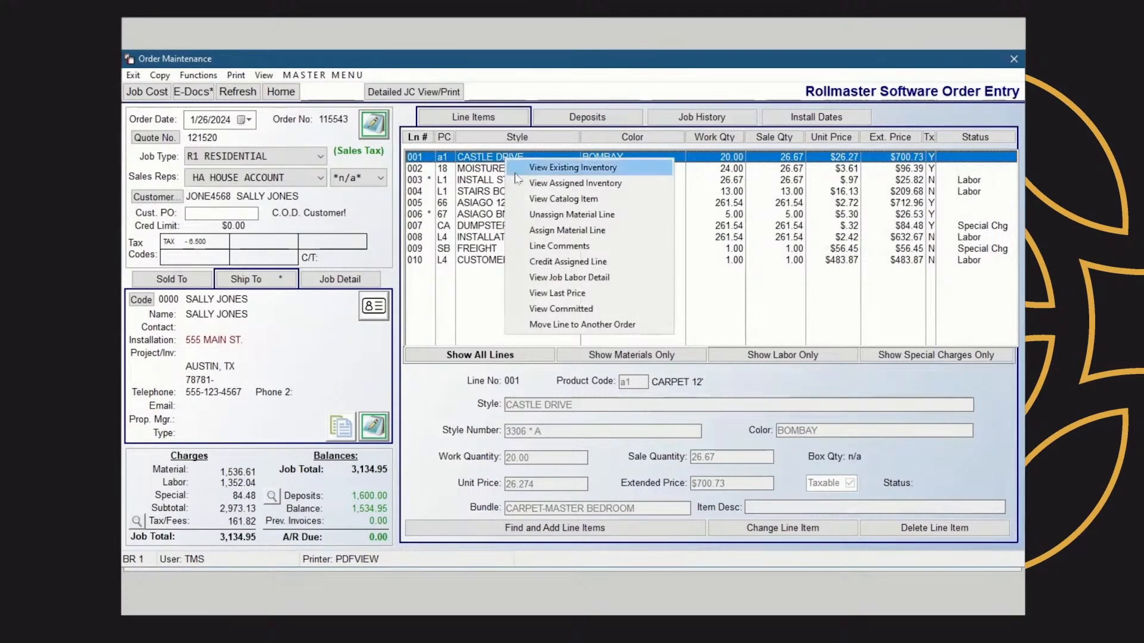
click(577, 295)
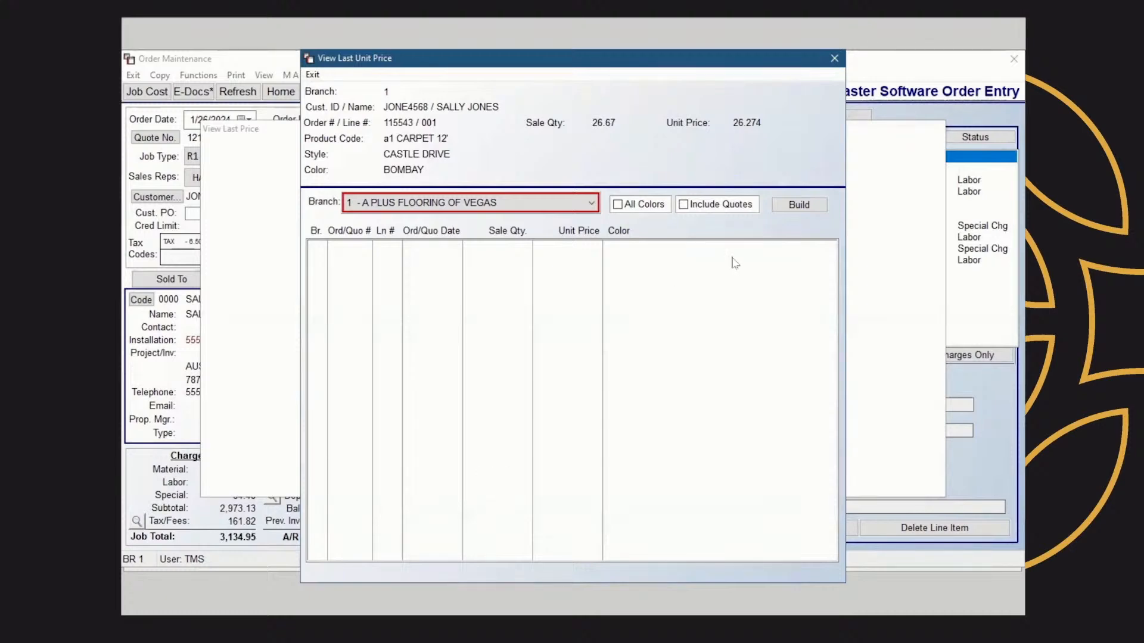
click(834, 58)
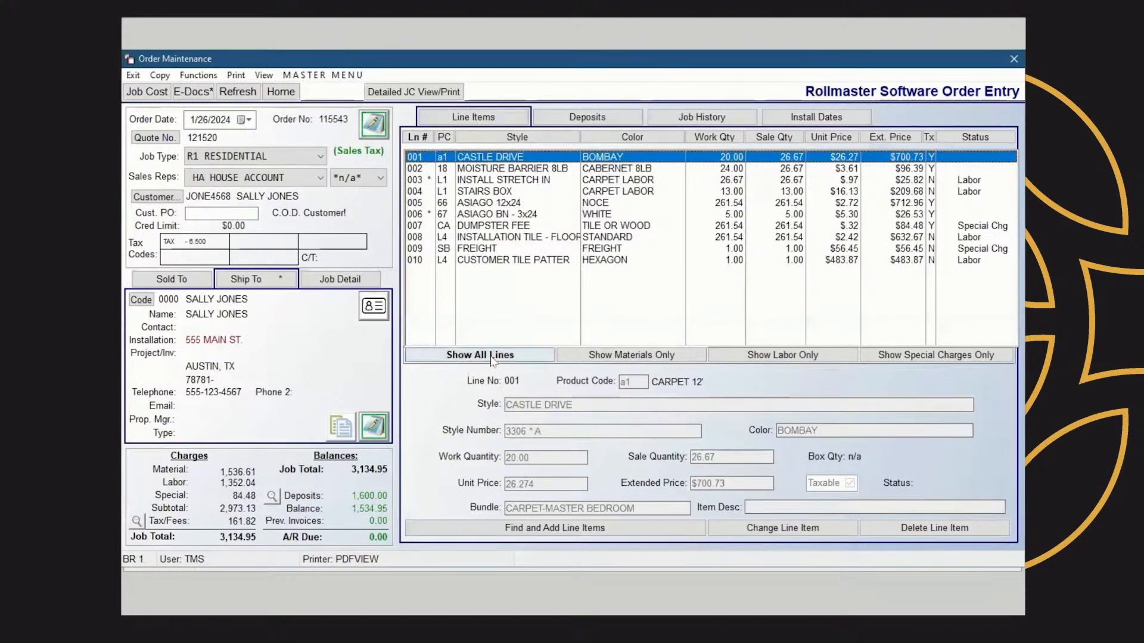
Examine the committed inventory for line 002 MOISTURE BARRIER 8LB, including one committed order, and the order's job history
right_click(552, 162)
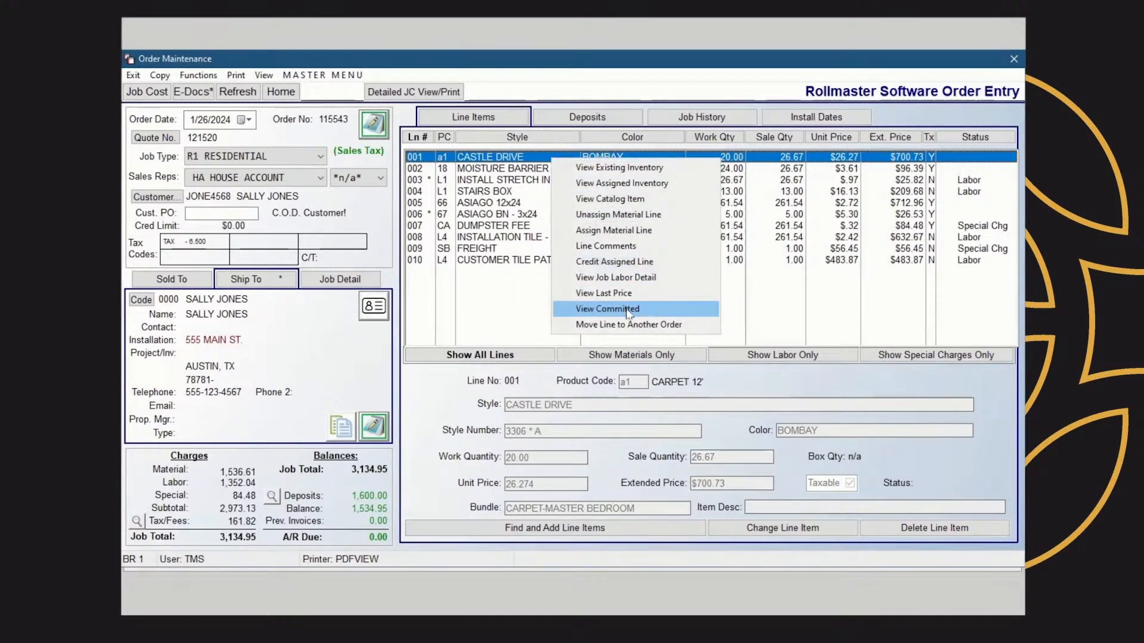
click(755, 316)
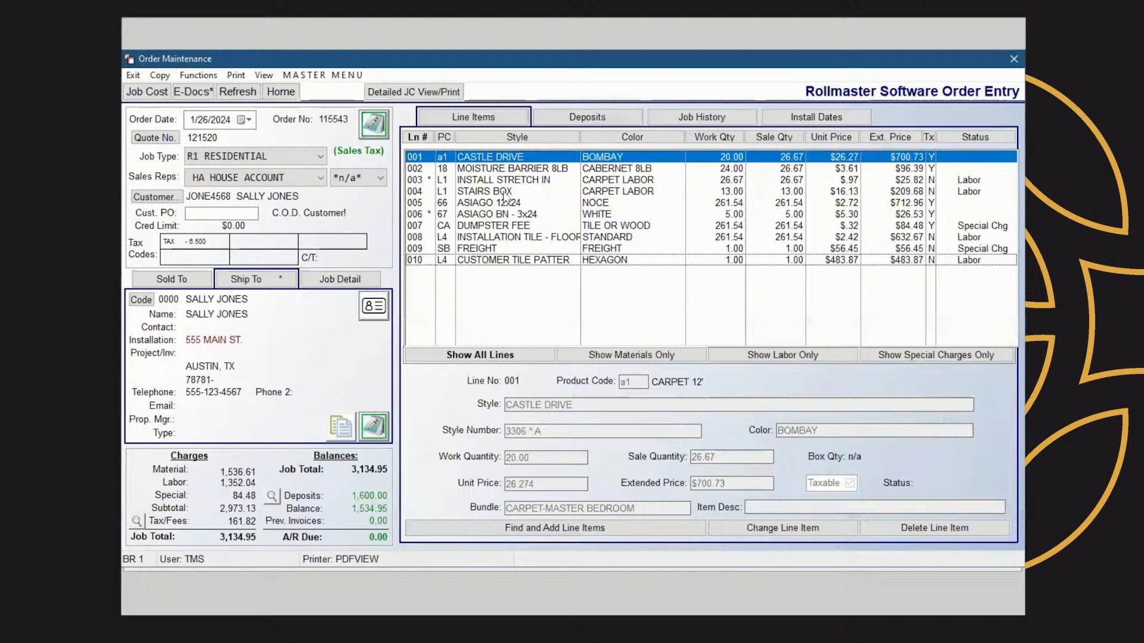
click(544, 170)
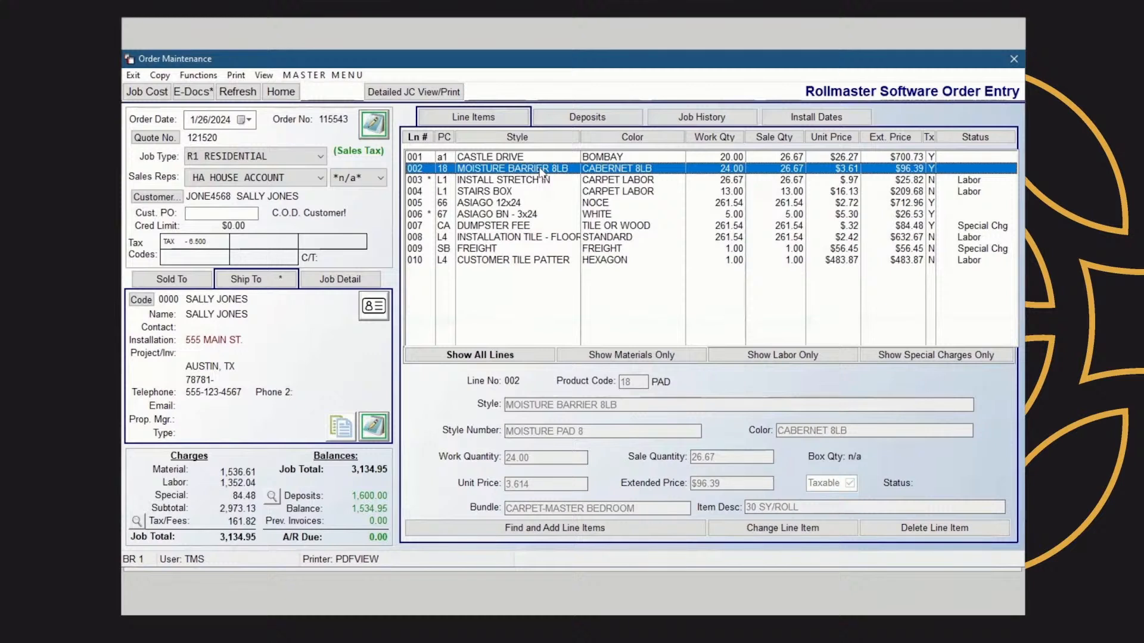
right_click(541, 171)
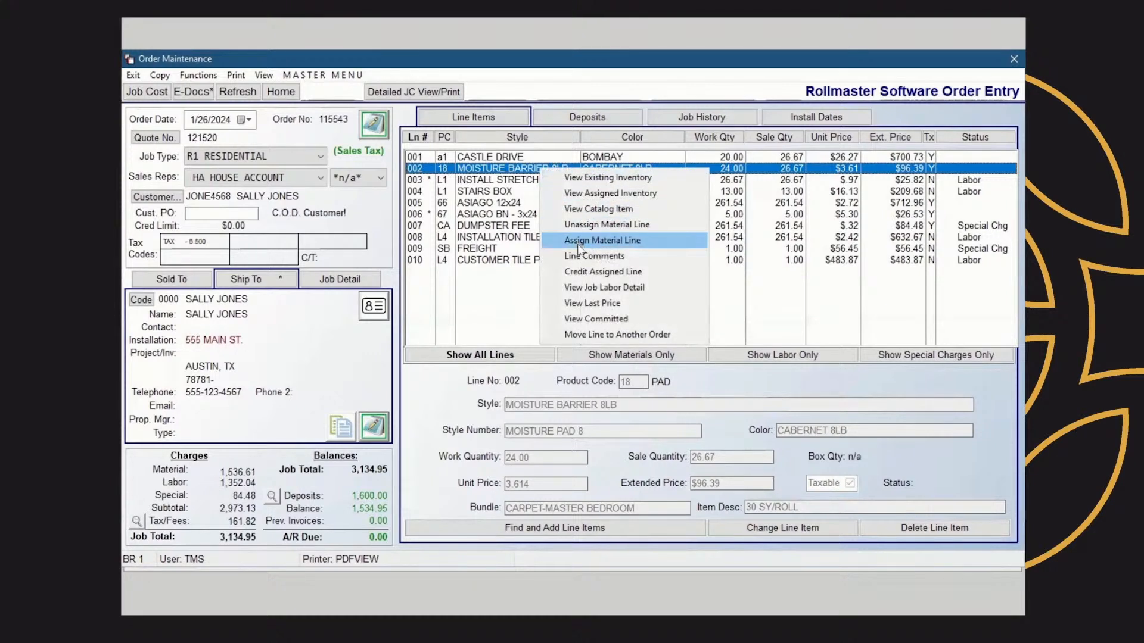
click(620, 320)
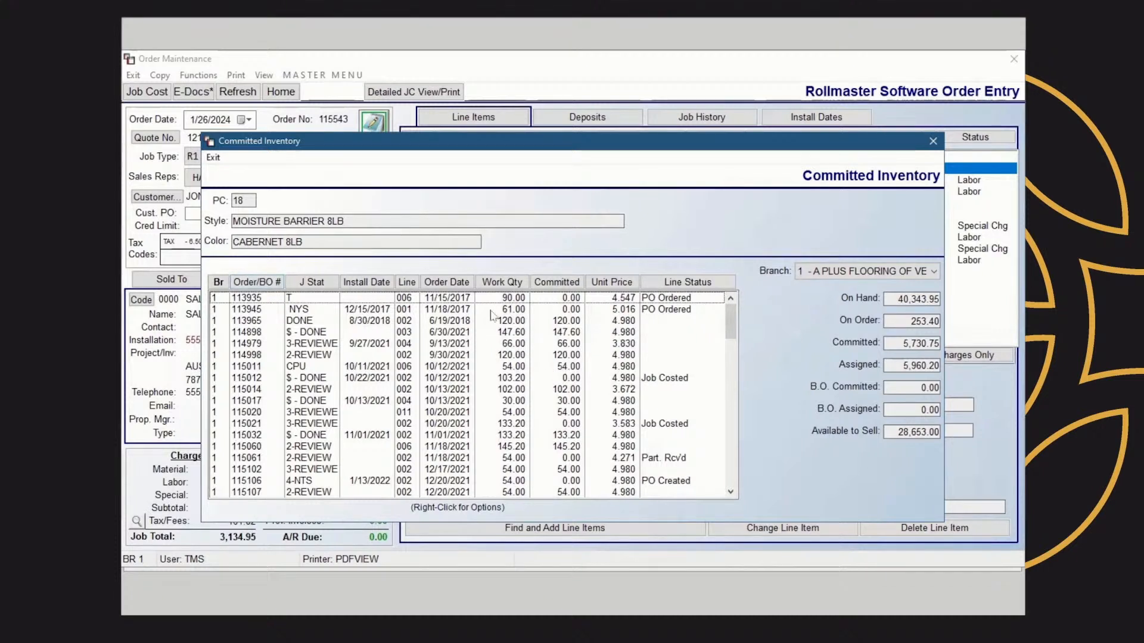
click(258, 393)
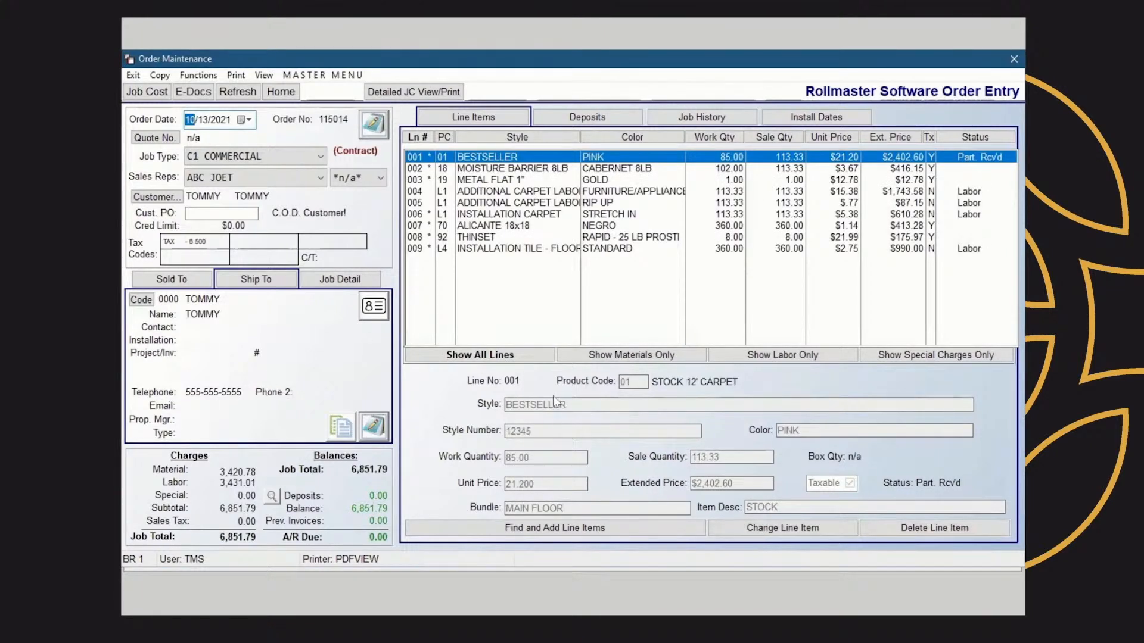
click(560, 170)
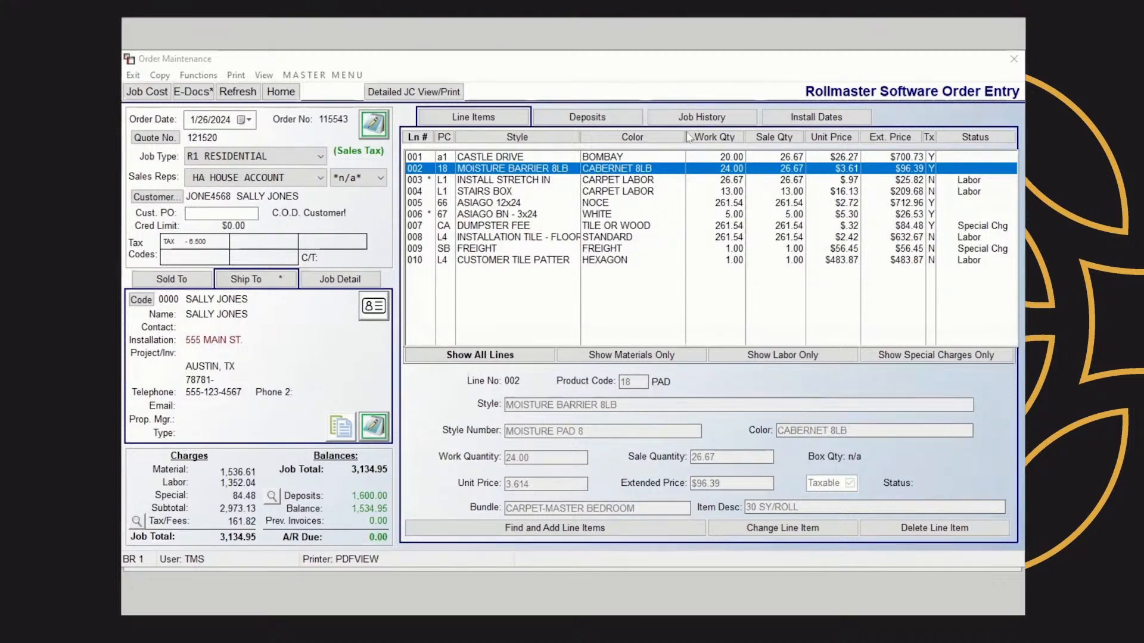
click(699, 117)
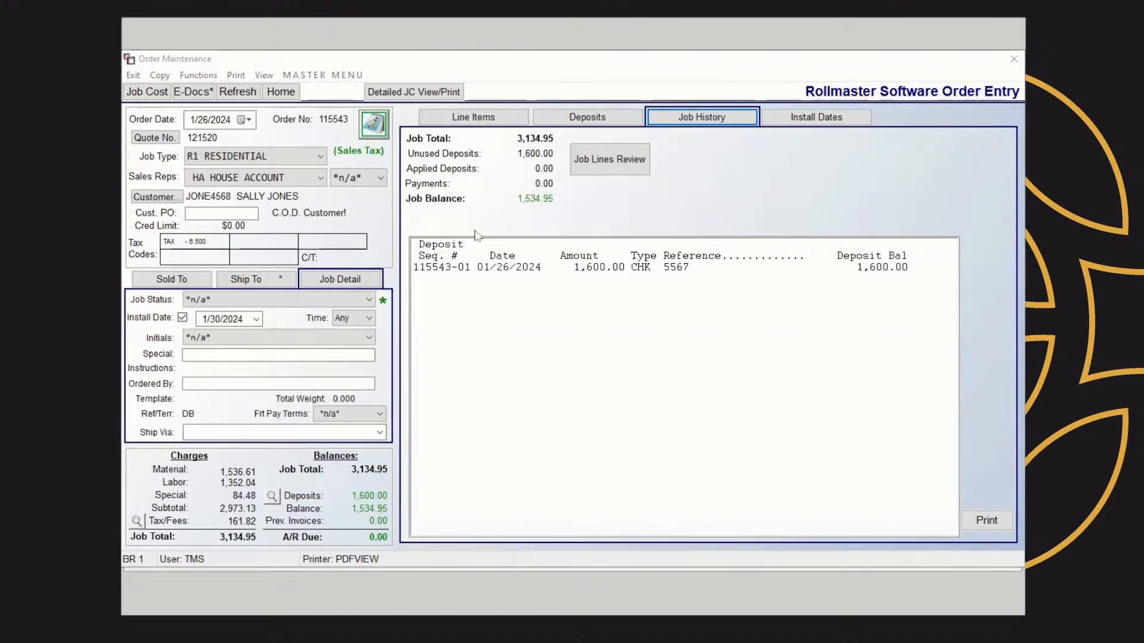
click(485, 122)
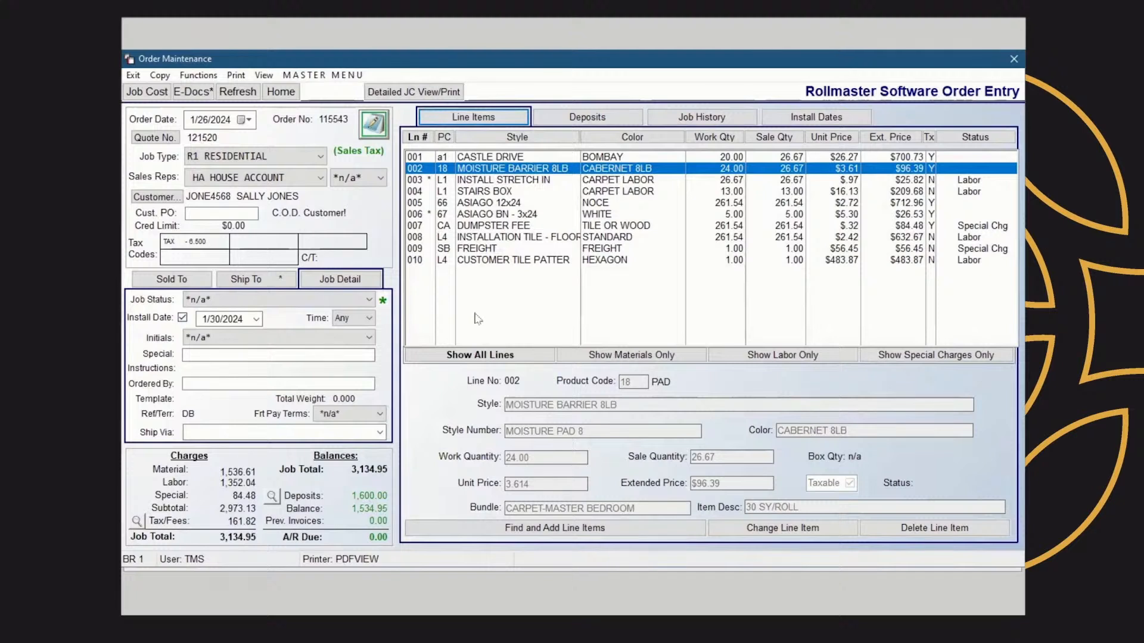
Try to close the order, dismiss the required-status notice, and set the job status to 2-REVIEW - READY FOR REVIEW
click(1015, 60)
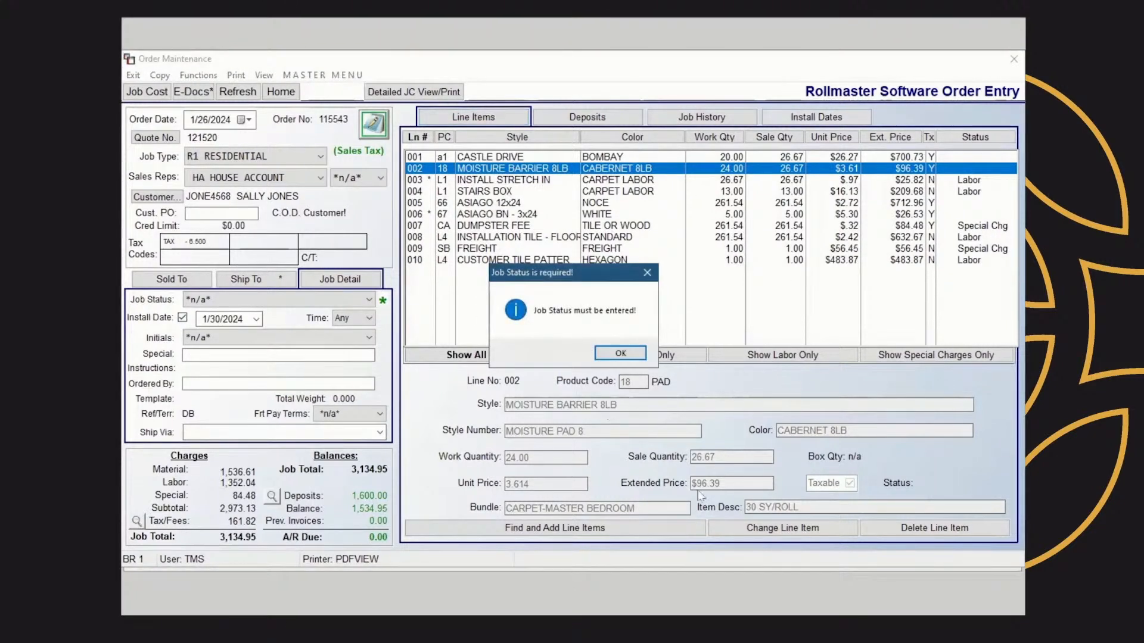
click(647, 274)
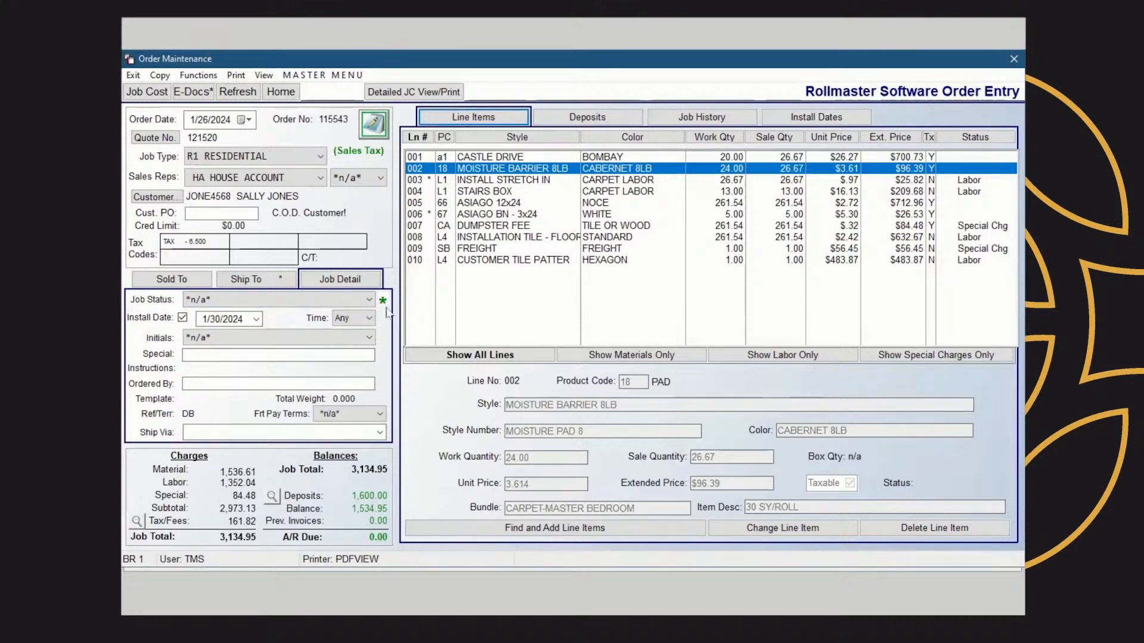
click(369, 301)
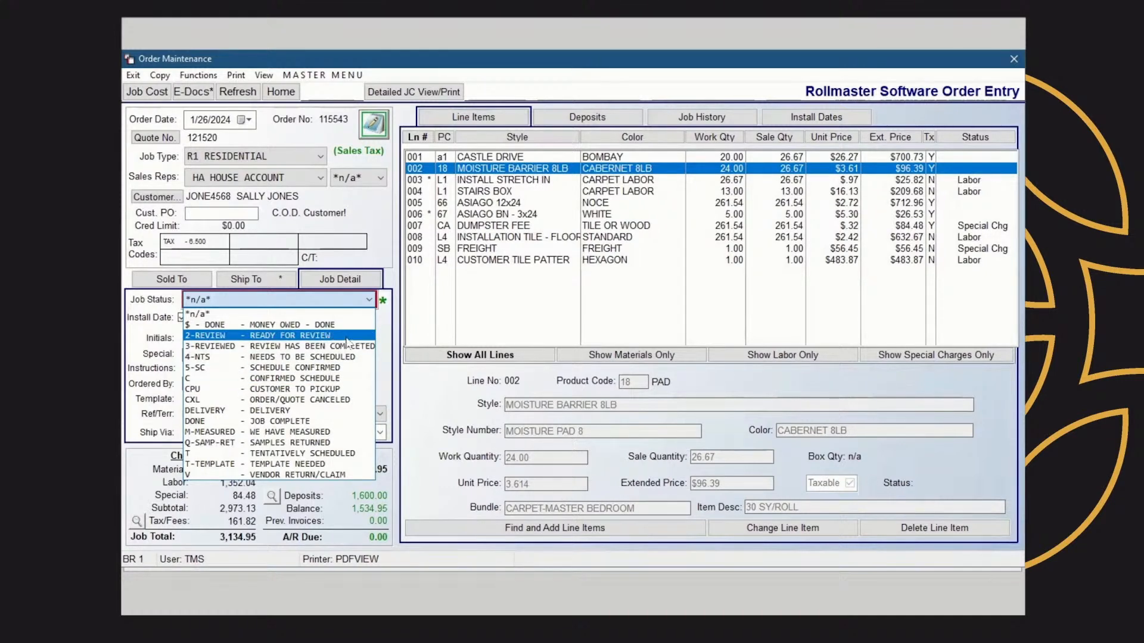
click(330, 336)
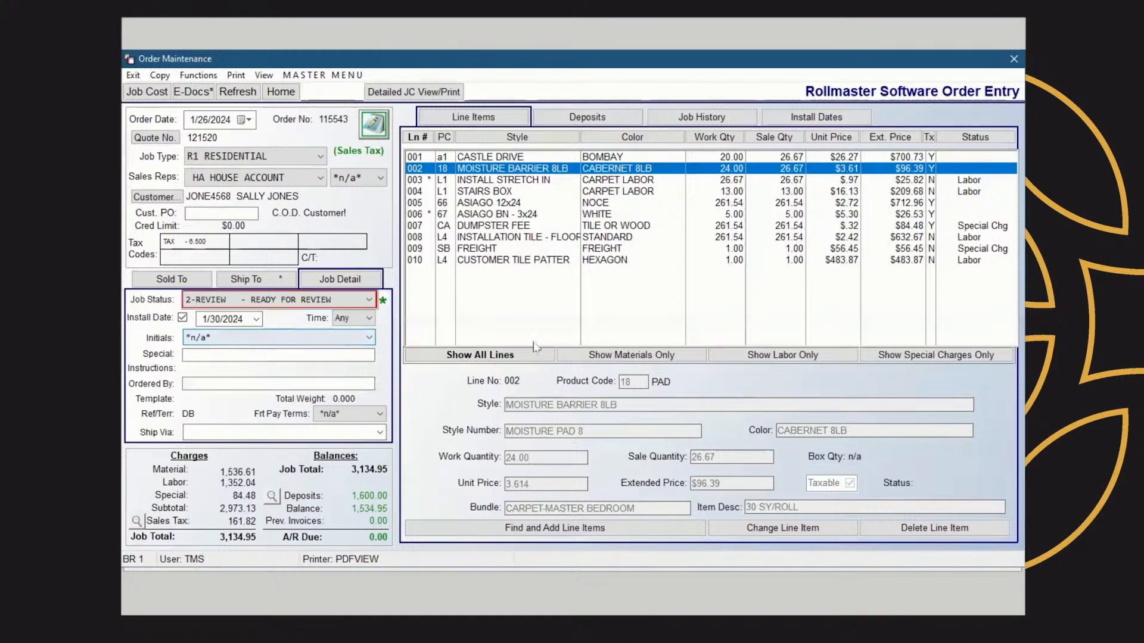